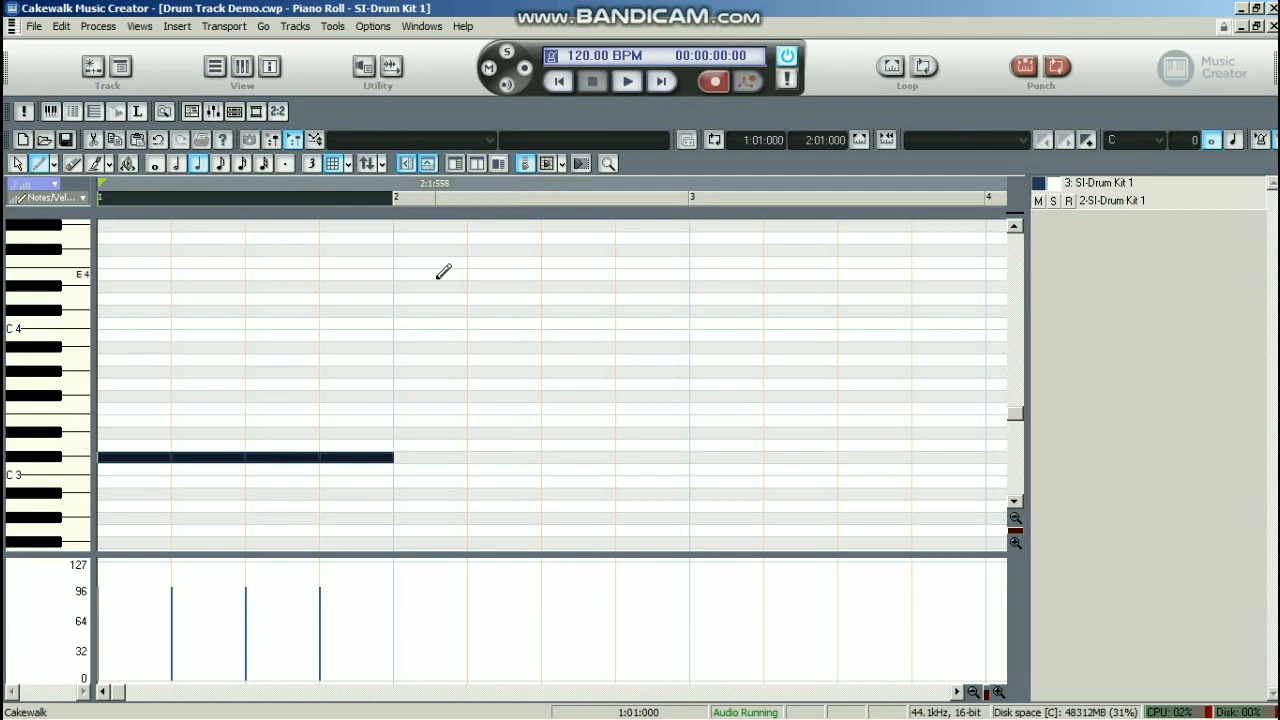
From the start of measure 2, draw C3 quarter notes on beats 1 and 3 and a C3 eighth note halfway through beat 2
click(394, 195)
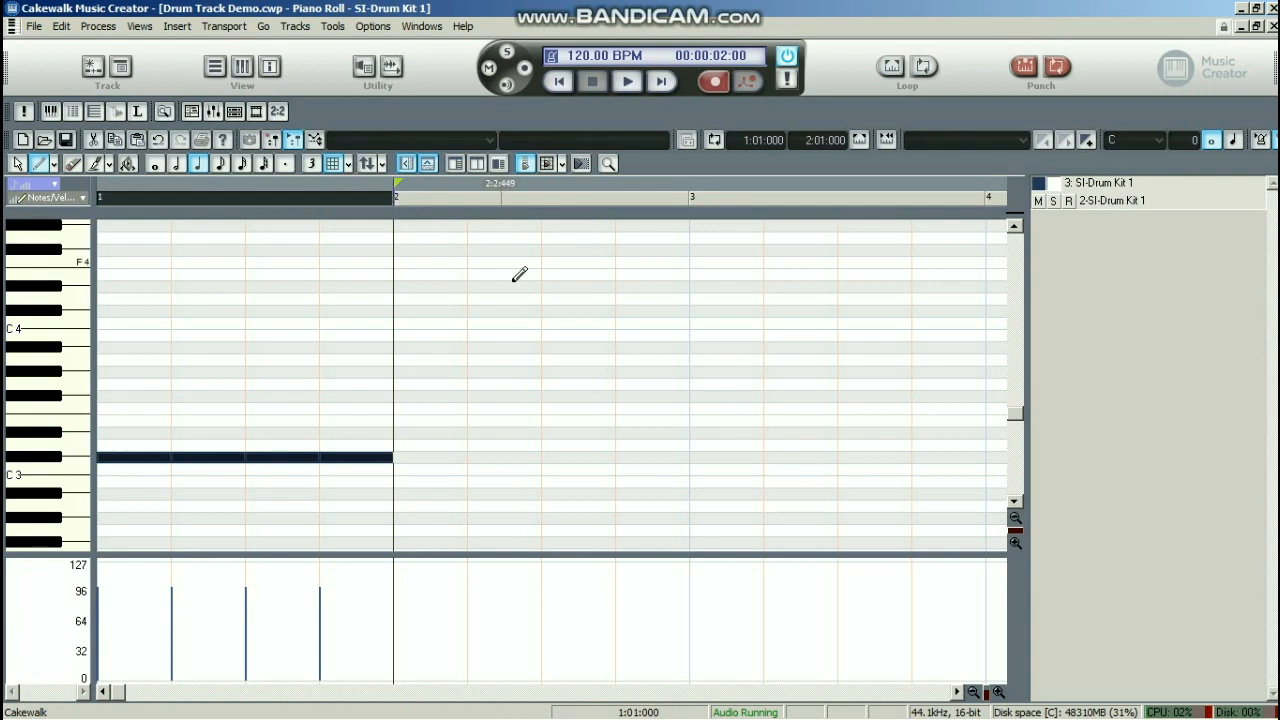
scroll(546, 378, down, 3)
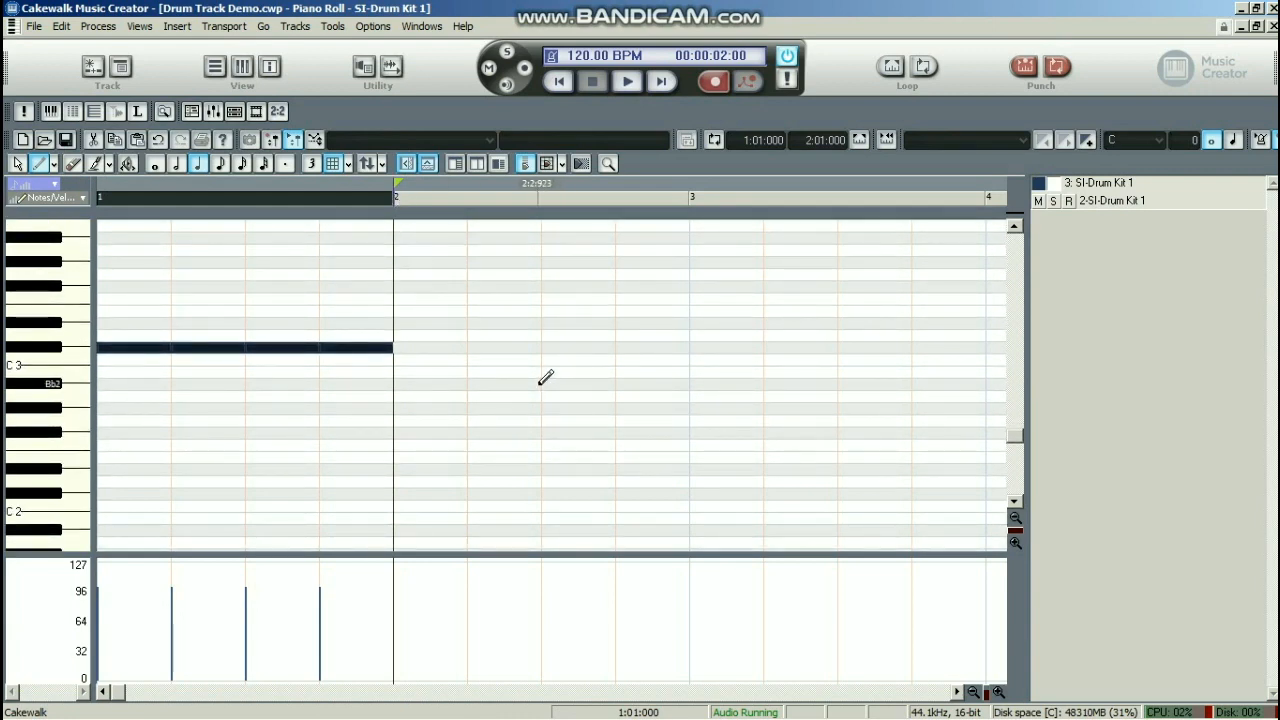
click(396, 358)
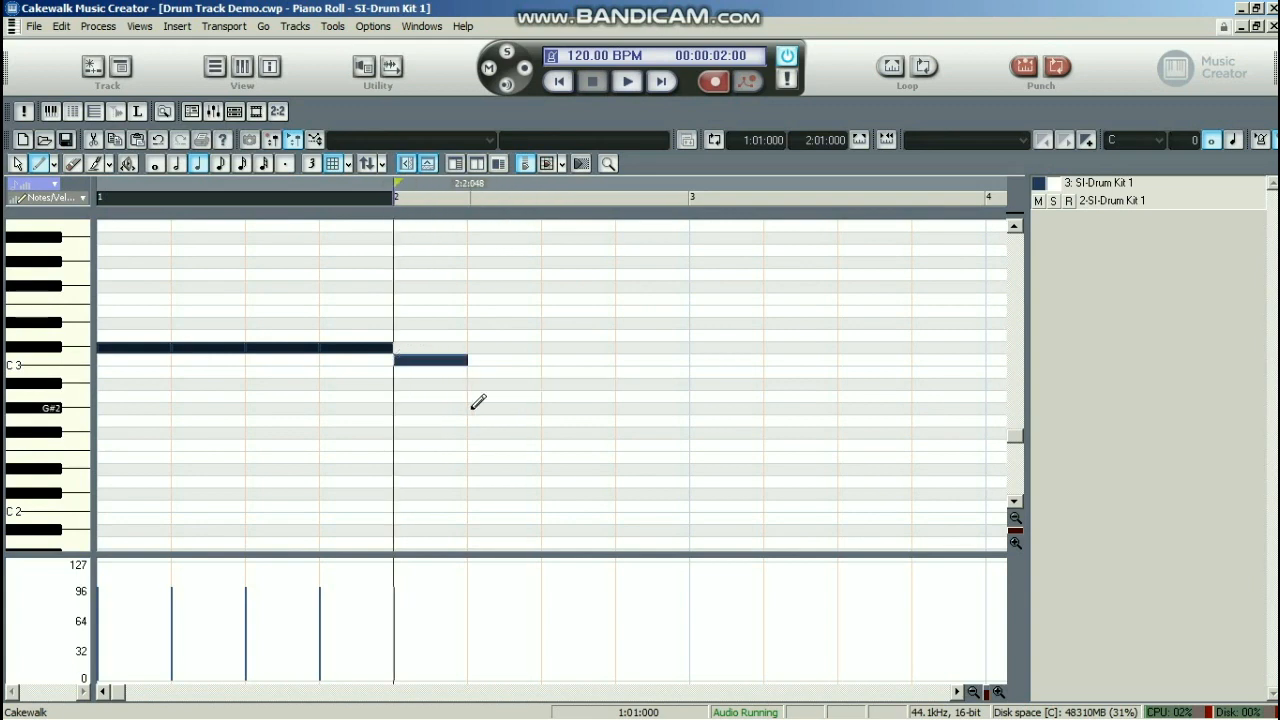
click(548, 357)
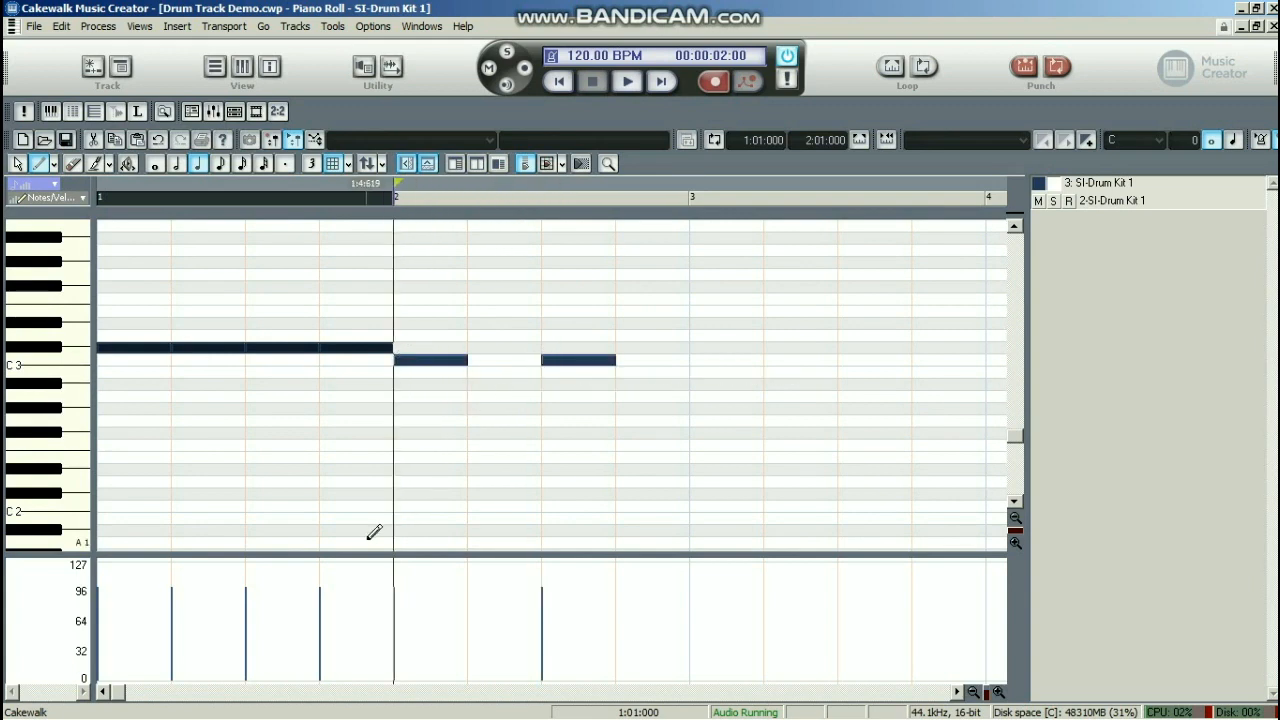
click(222, 165)
click(508, 358)
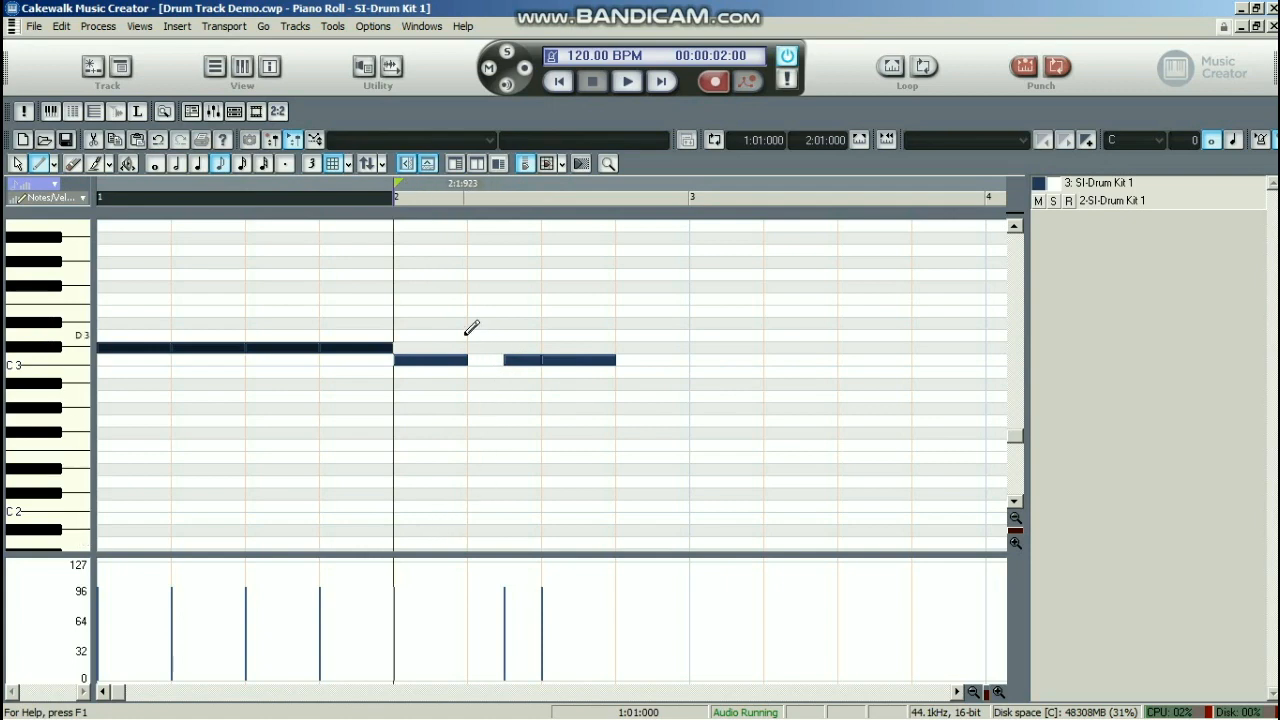
Add D3 notes in measure 2: an eighth note on beat 2 and a quarter note on beat 4
click(476, 335)
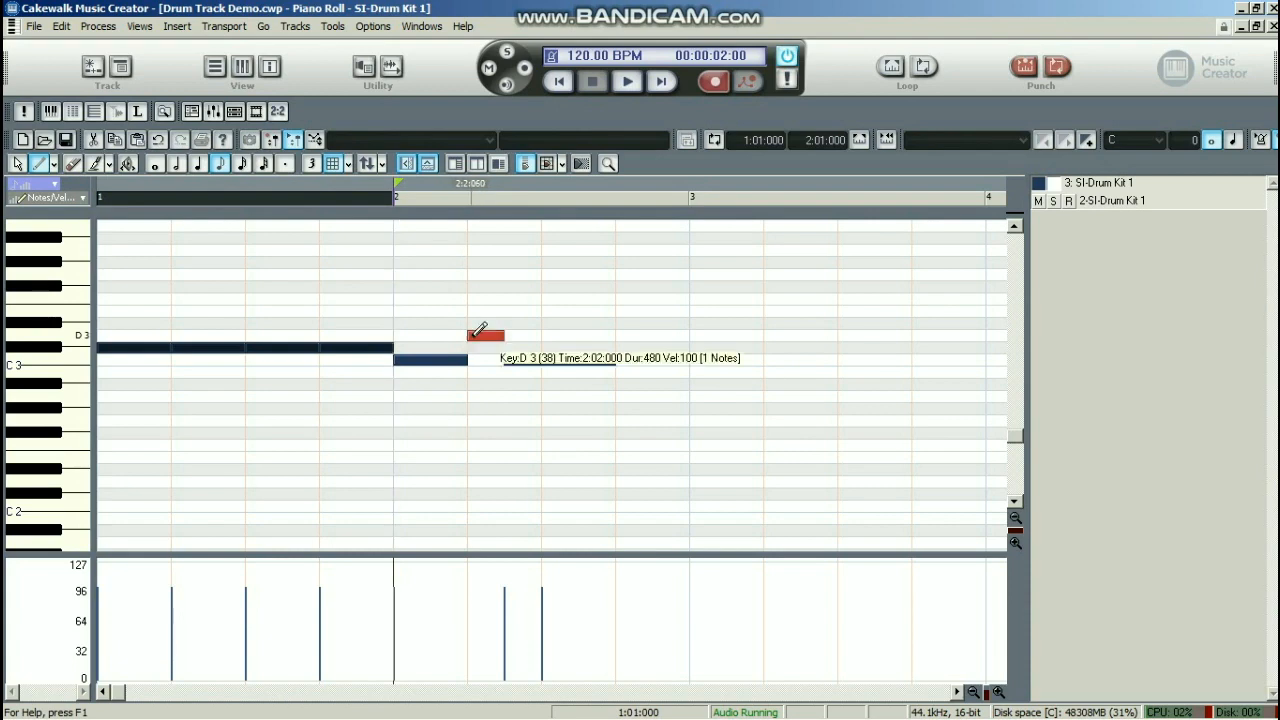
click(620, 335)
drag(652, 335, 690, 337)
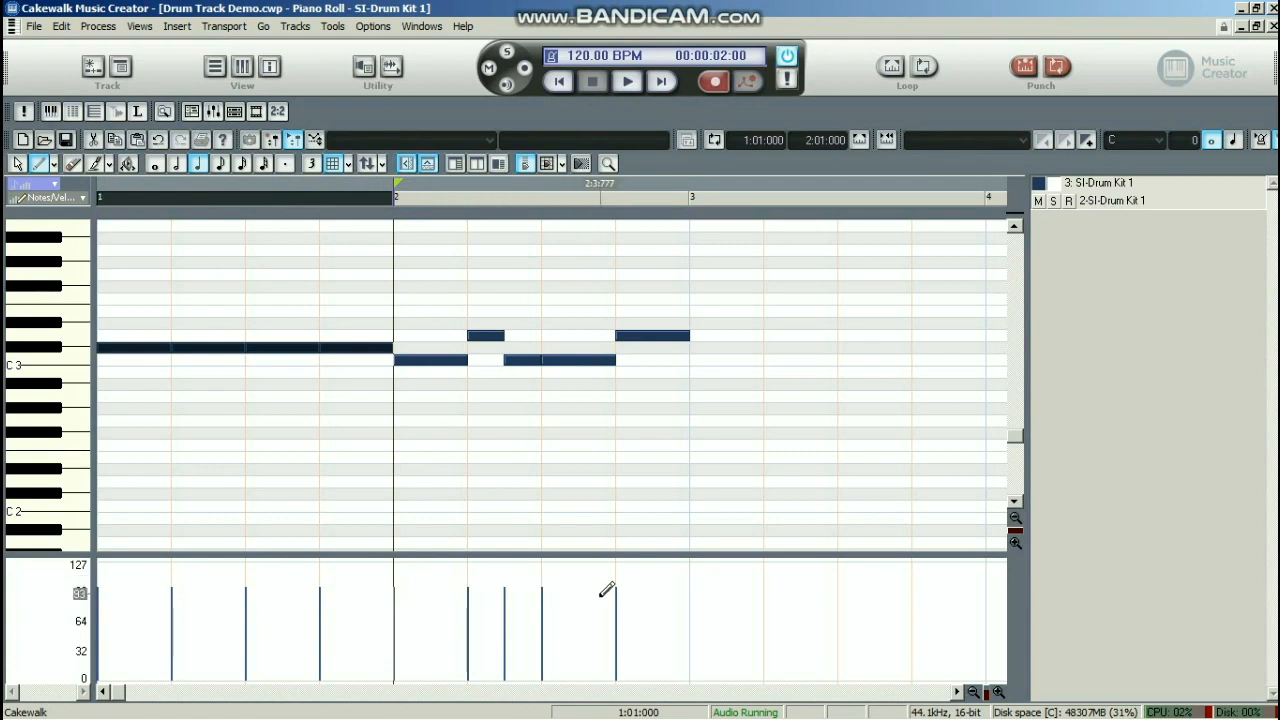
In measure 2, lower the offbeat C3 velocity to about 50 and the beat-2 D3 and beat-3 C3 velocities to about 90
click(505, 625)
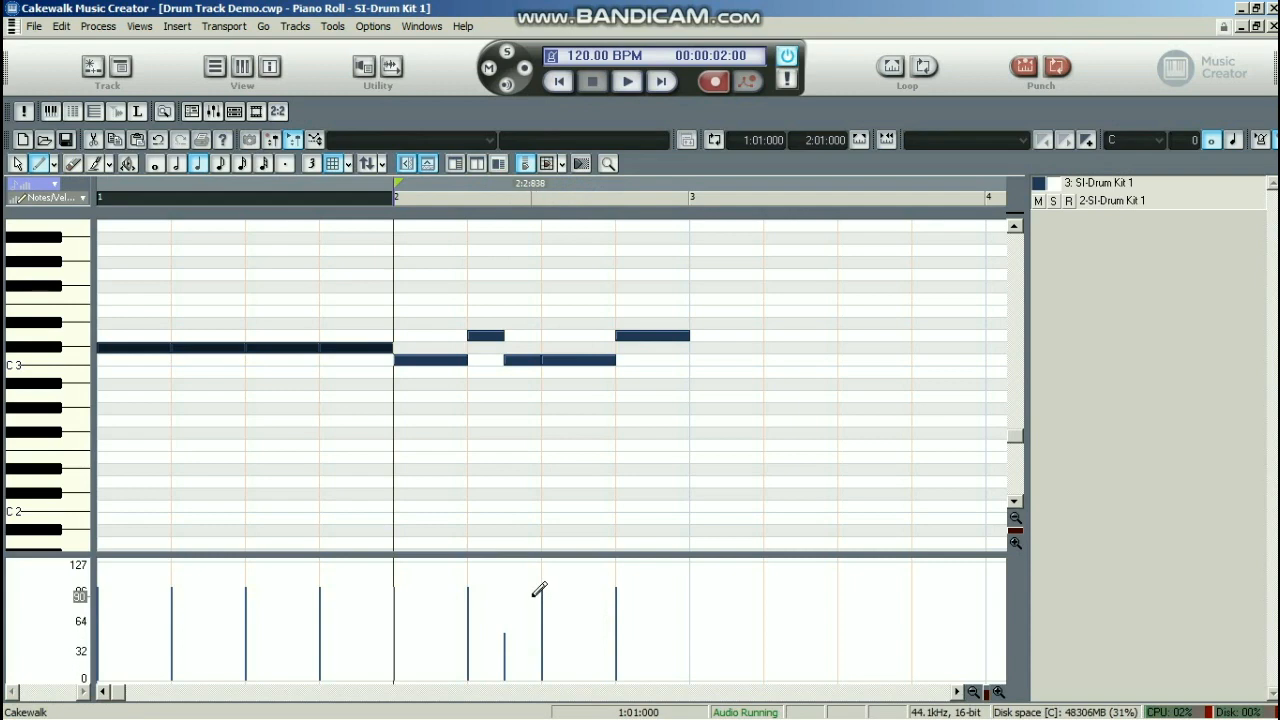
drag(539, 590, 566, 590)
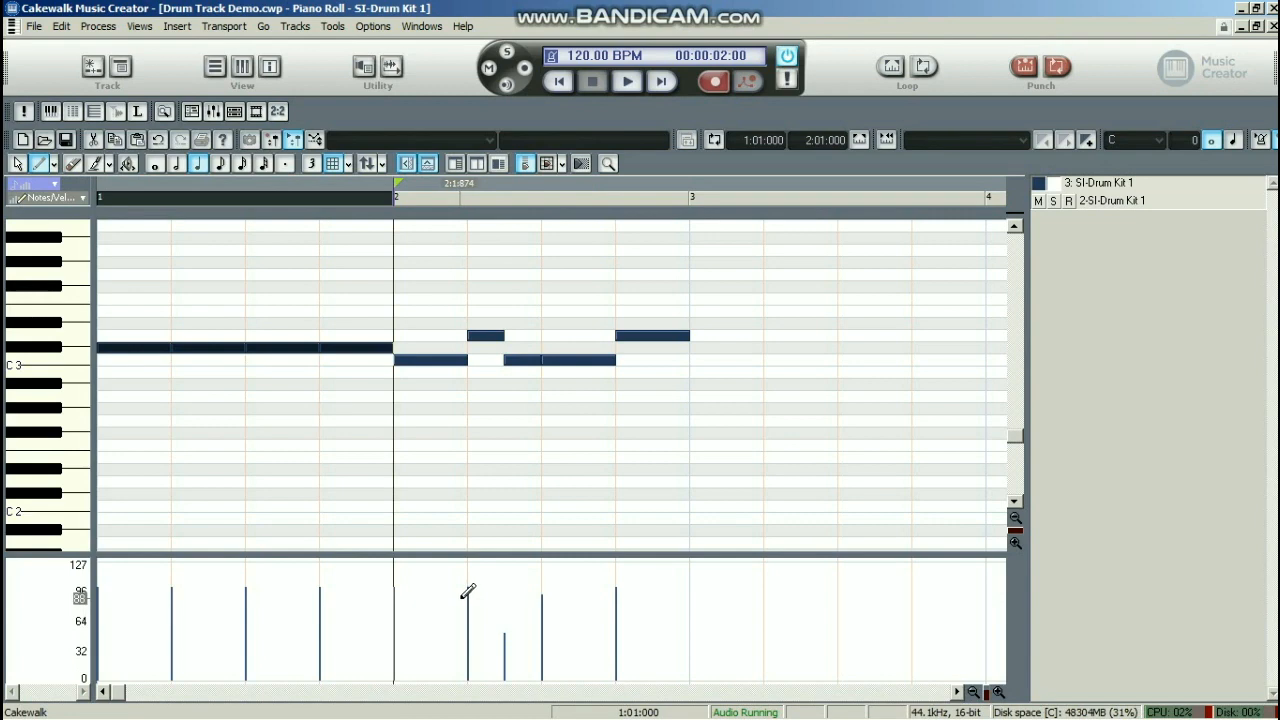
drag(466, 590, 489, 591)
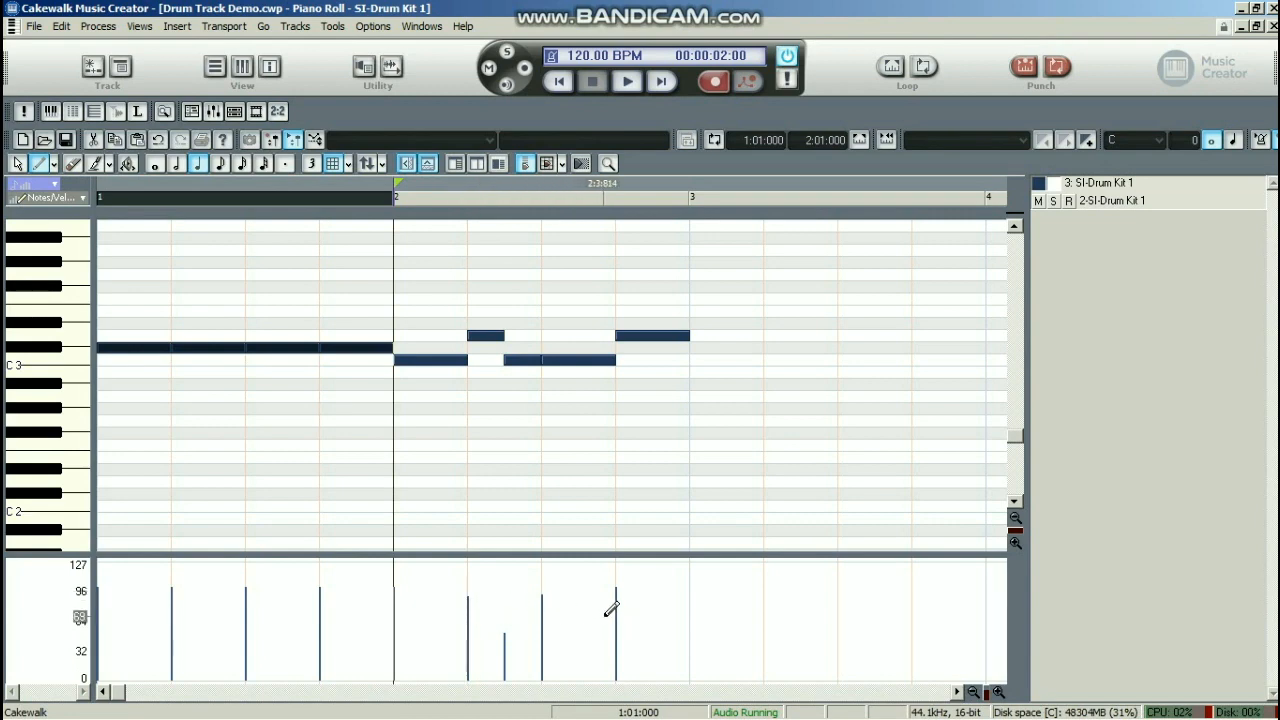
Add a note at the start of measure 3, place it on G#3 and shorten it to an eighth note
drag(125, 698, 215, 698)
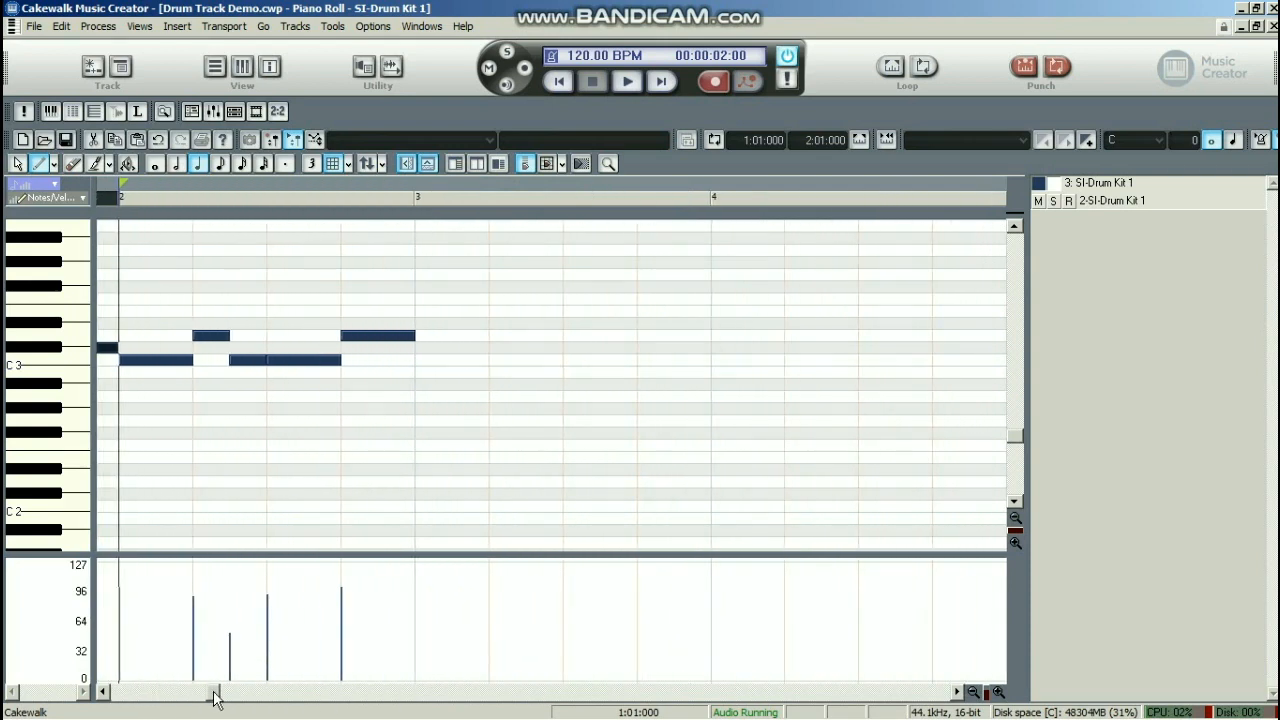
scroll(420, 530, up, 3)
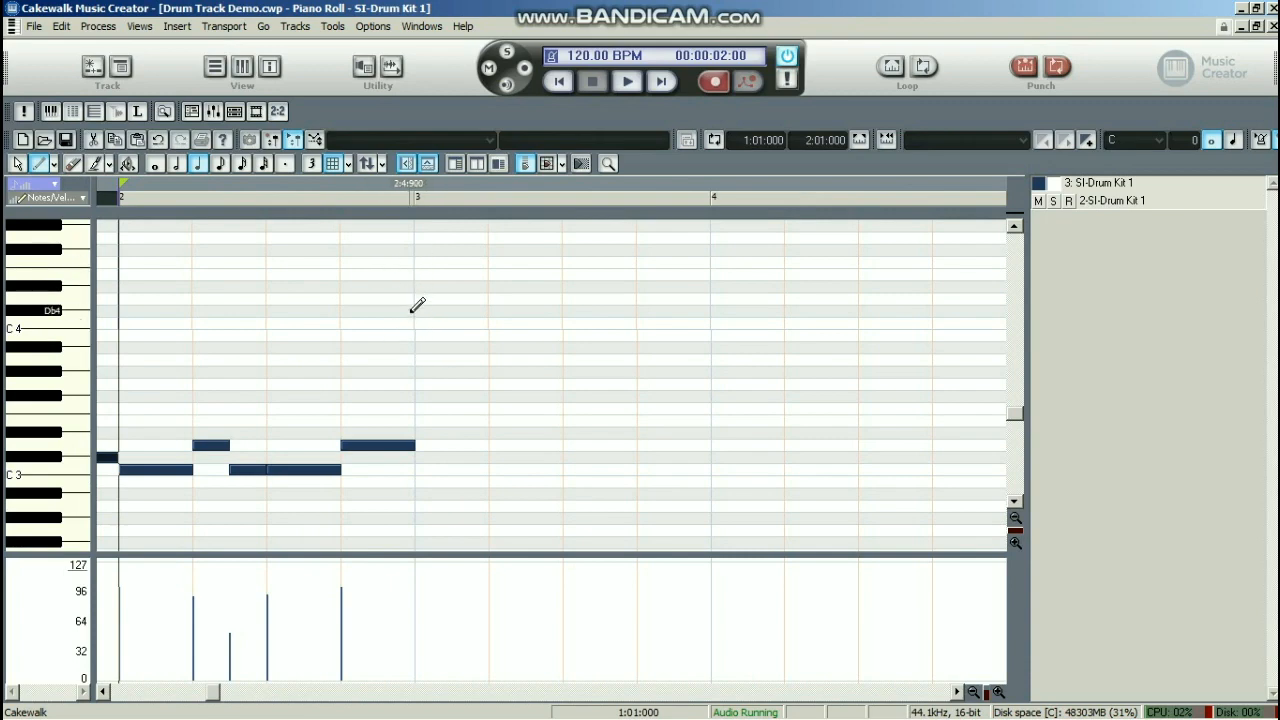
click(417, 320)
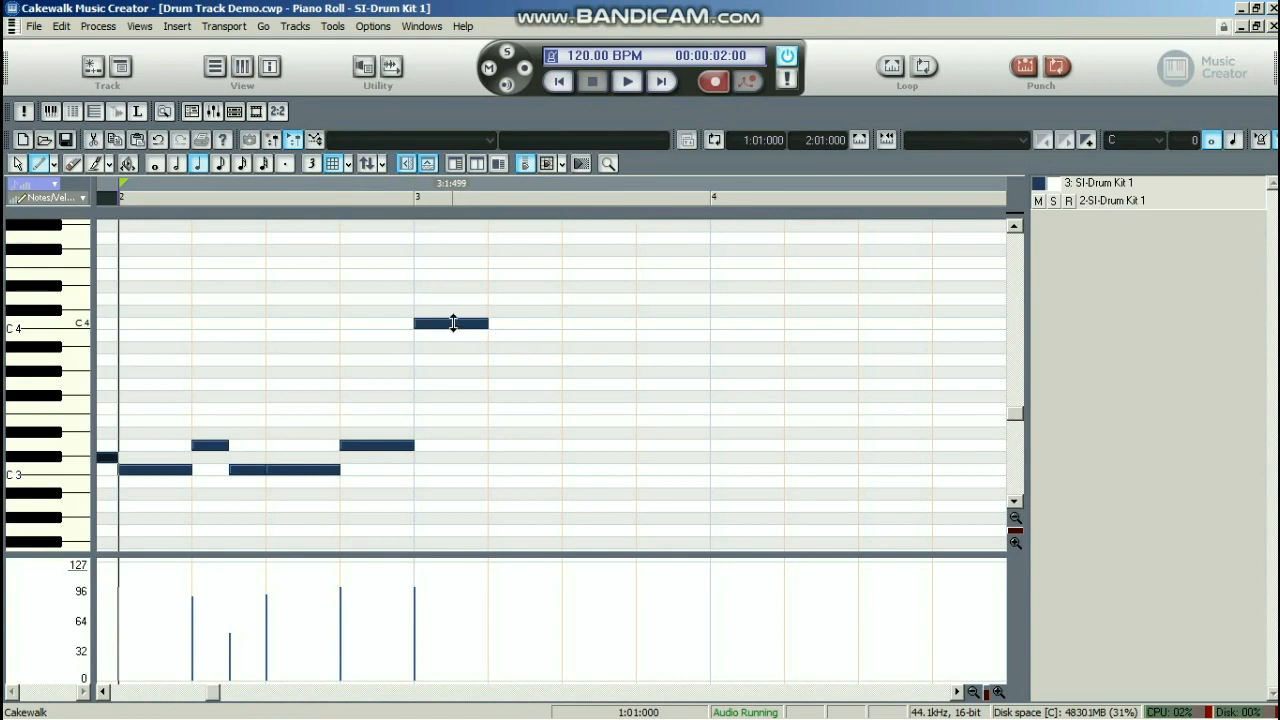
drag(453, 323, 452, 372)
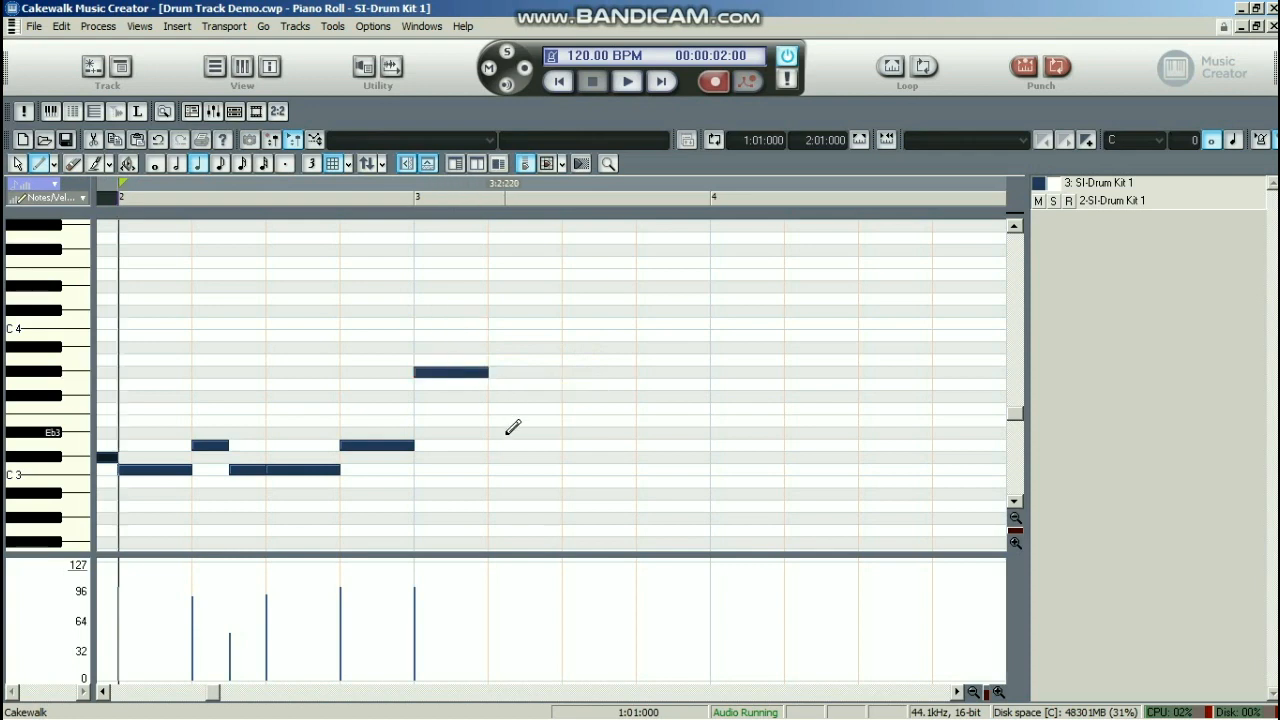
drag(485, 376, 452, 390)
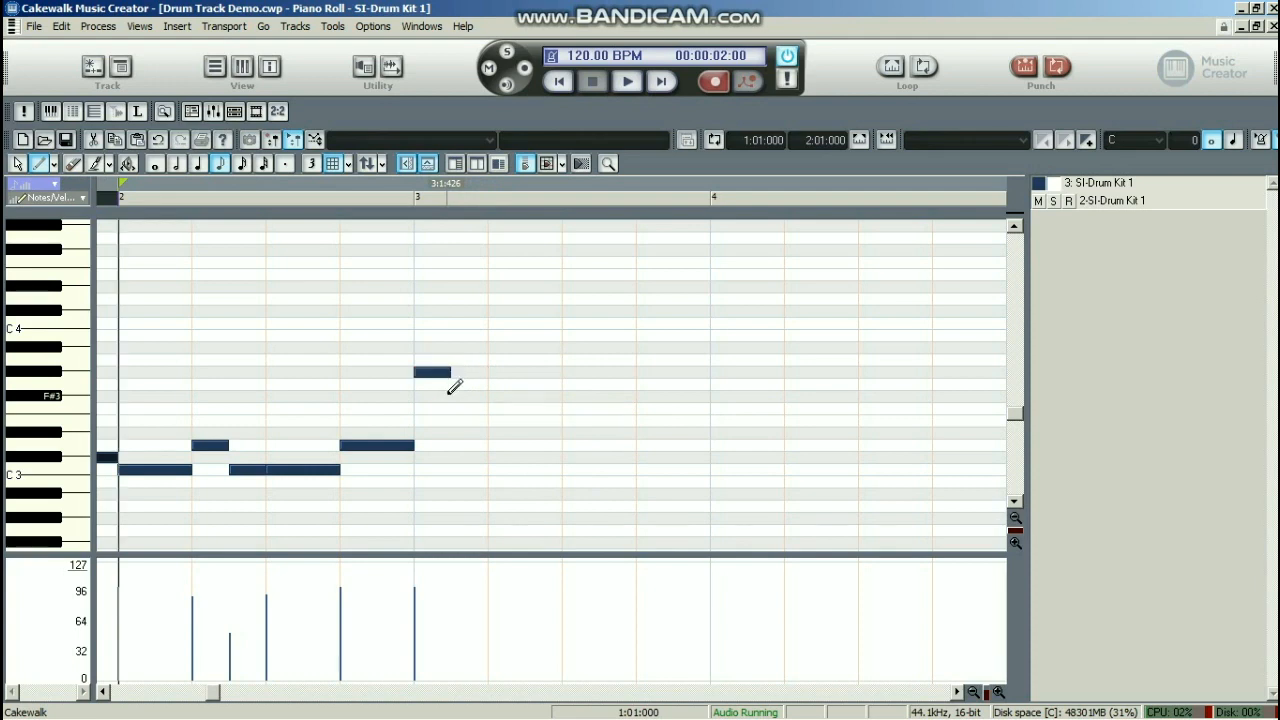
Fill the rest of measure 3 with alternating F#3 and G#3 eighth notes
click(452, 396)
click(490, 372)
key(ctrl+s)
click(530, 396)
click(566, 372)
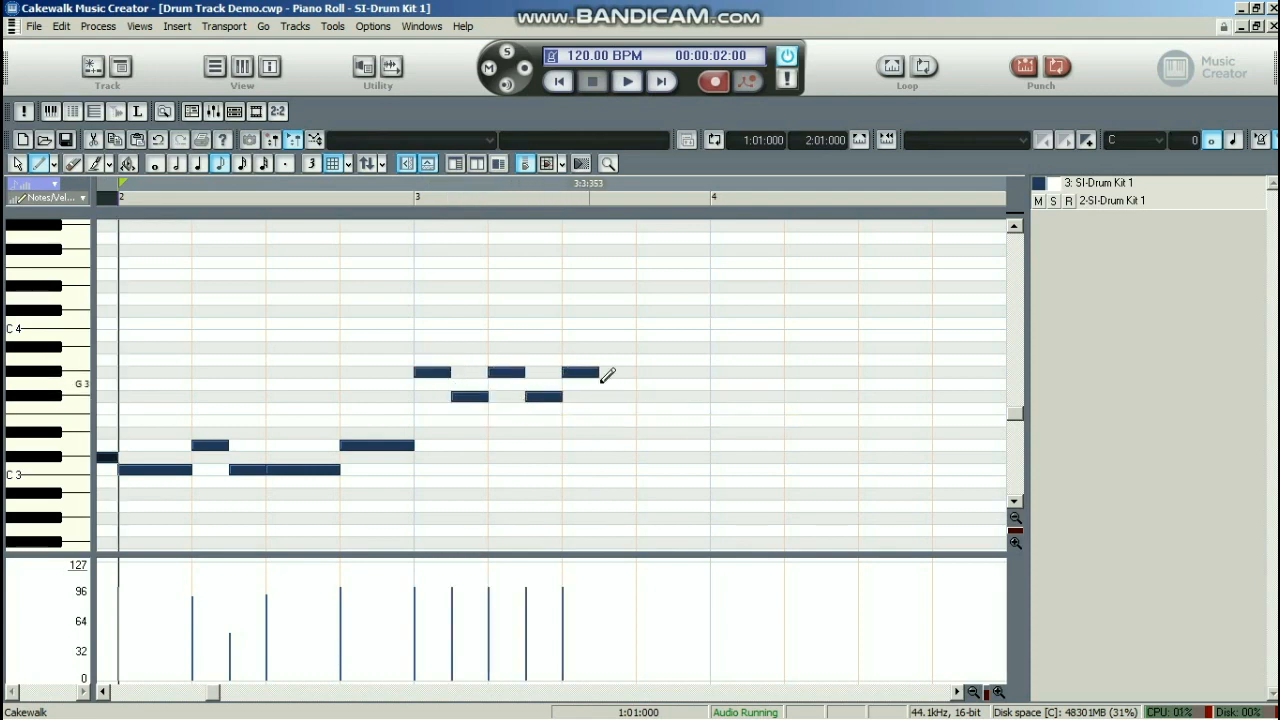
click(604, 396)
click(640, 372)
click(676, 396)
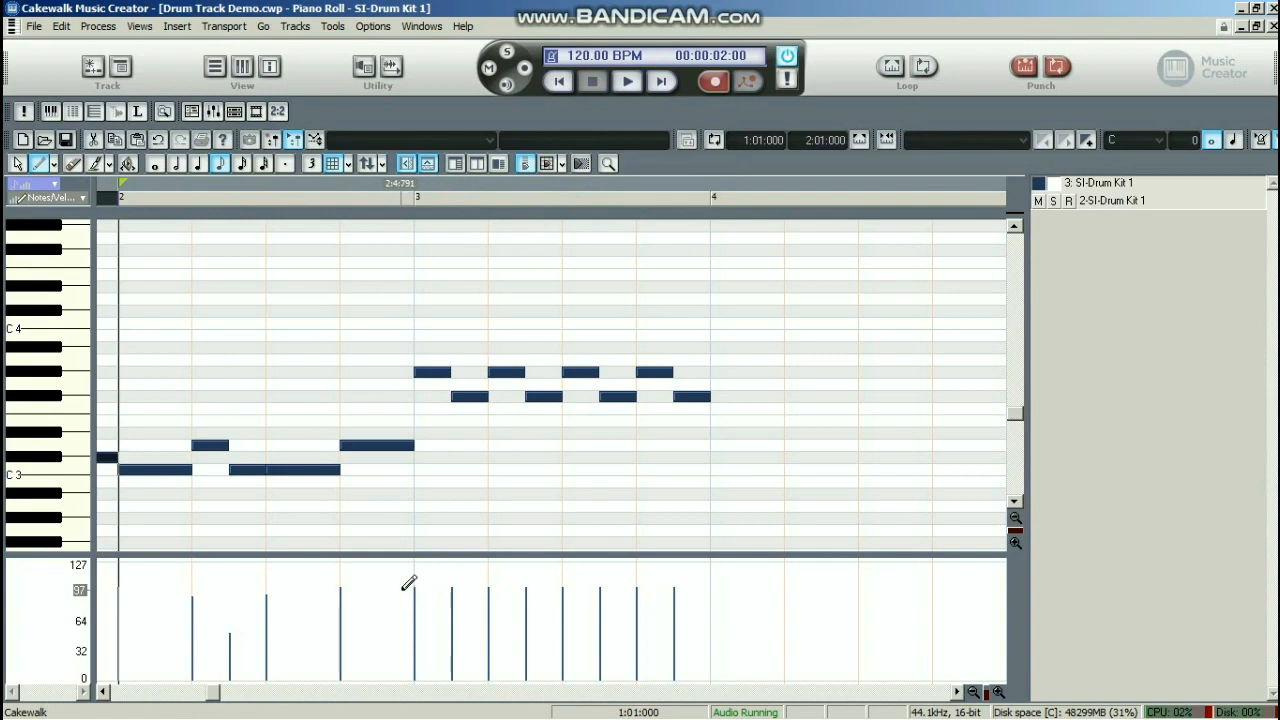
Vary the velocities of the measure 3 notes between about 80 and 120, and move those notes to the start of measure 2
mouse_move(403, 583)
mouse_down()
mouse_move(451, 598)
mouse_move(492, 563)
mouse_move(568, 598)
mouse_move(605, 596)
mouse_move(643, 570)
mouse_move(715, 586)
mouse_up()
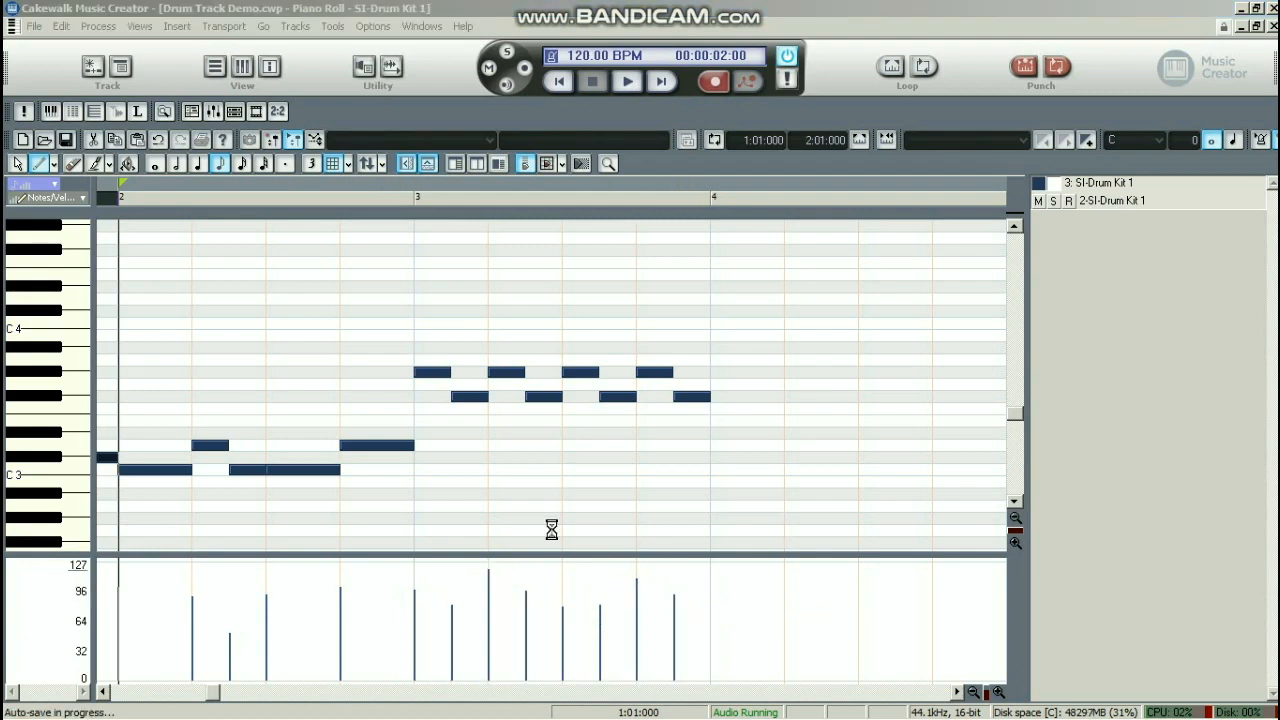
click(17, 164)
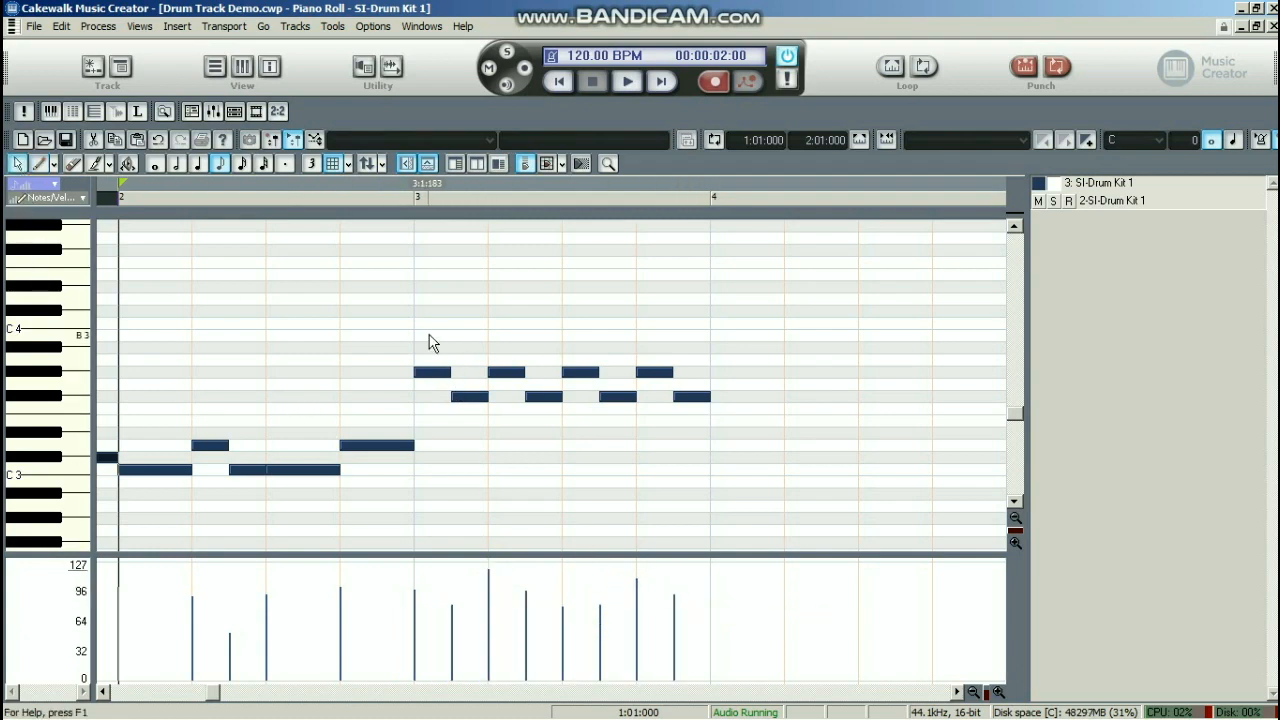
drag(428, 343, 408, 408)
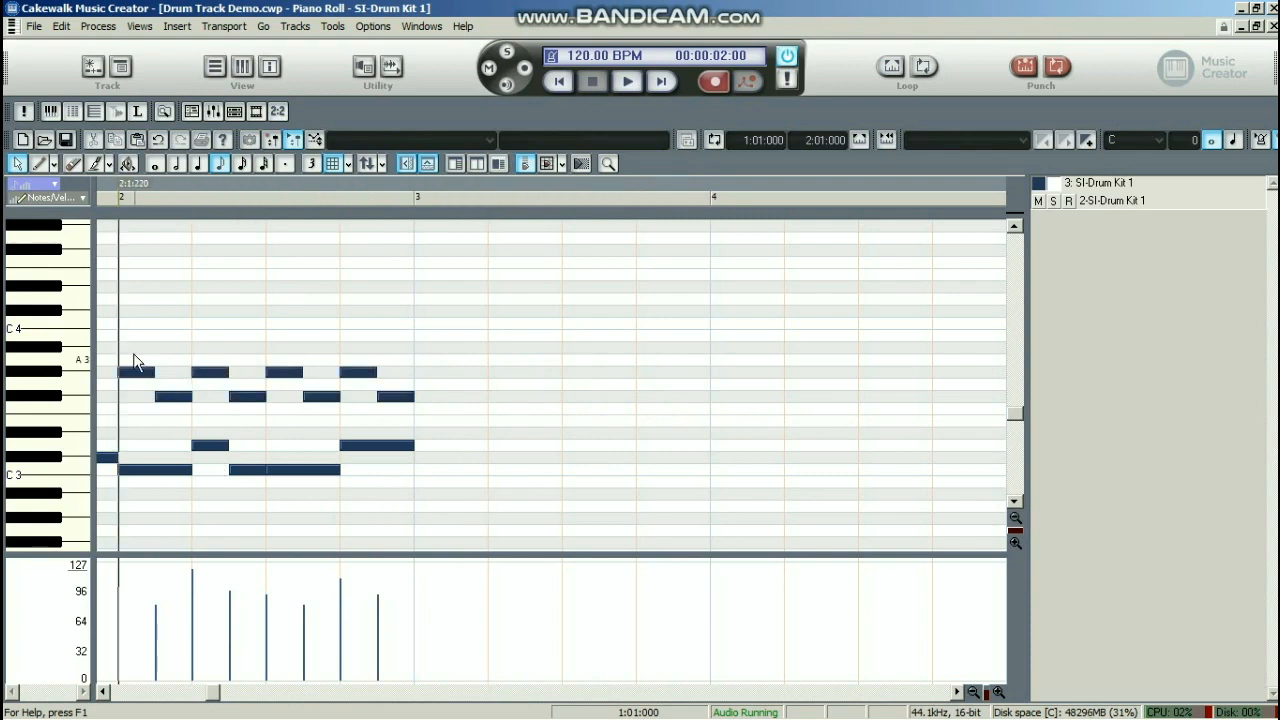
Copy all the notes in measure 2 and paste them at the start of measure 3
drag(123, 356, 392, 512)
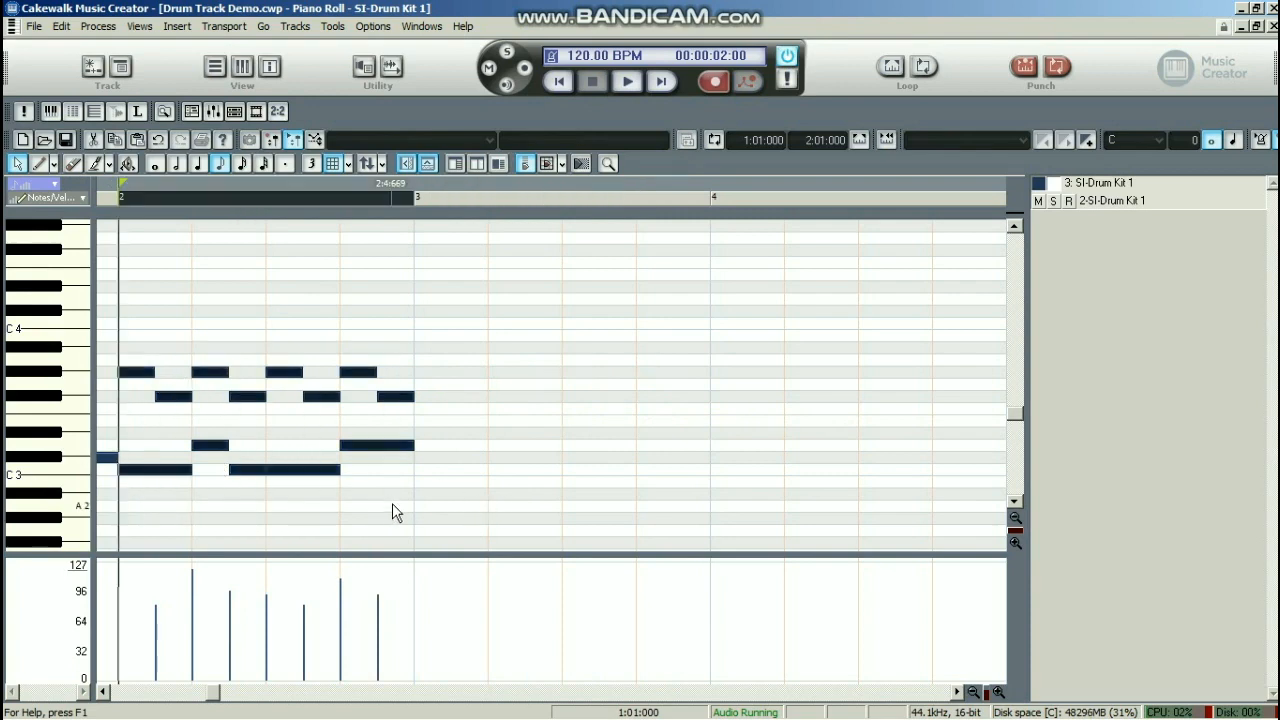
key(ctrl+c)
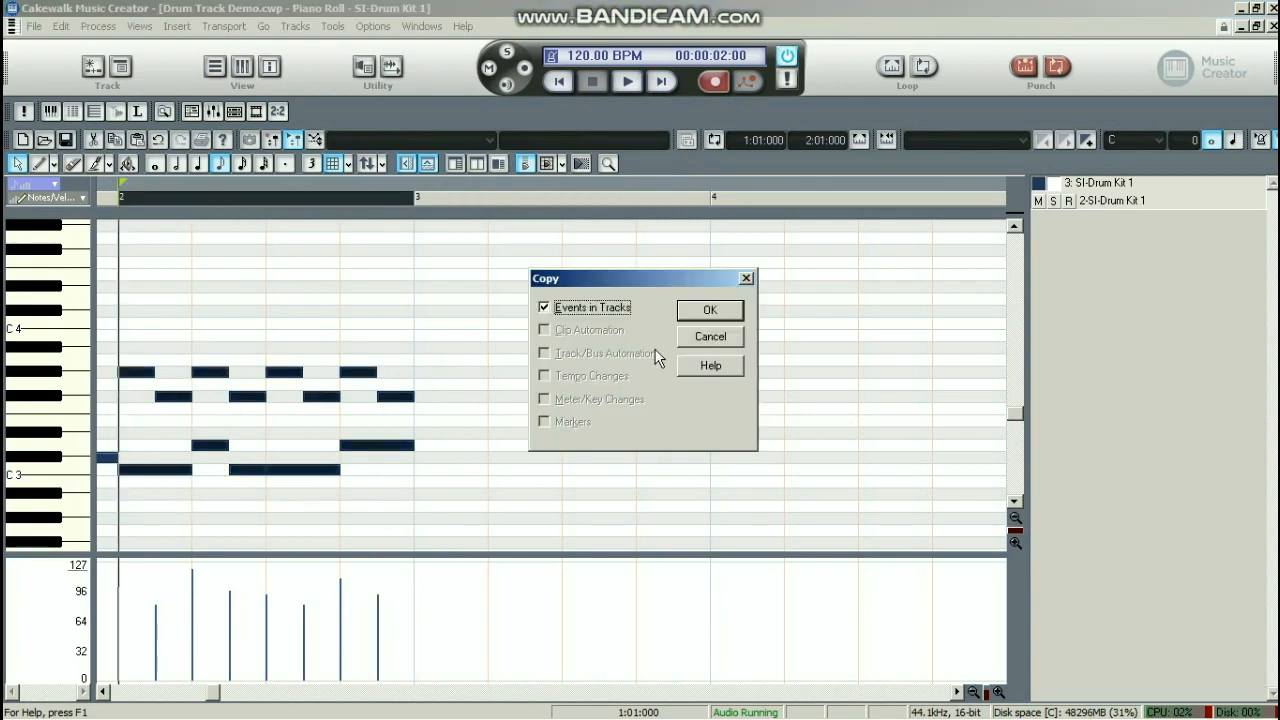
click(709, 310)
click(415, 197)
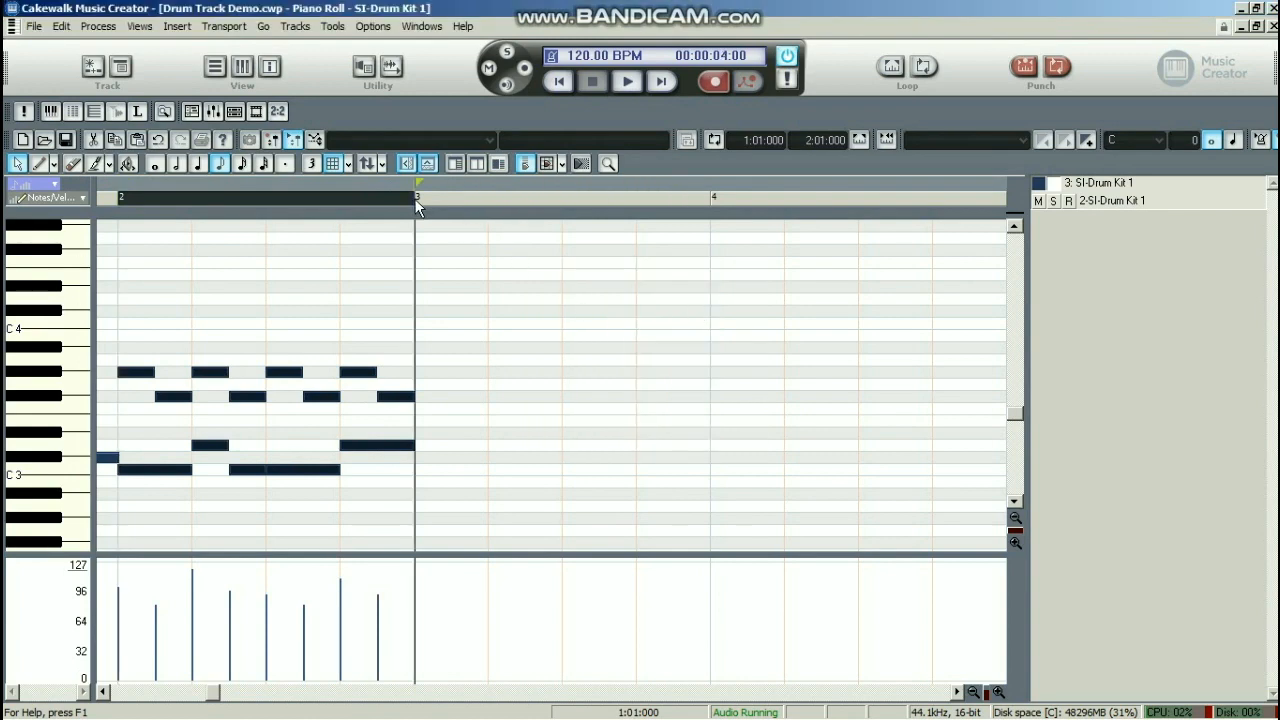
key(ctrl+v)
click(565, 266)
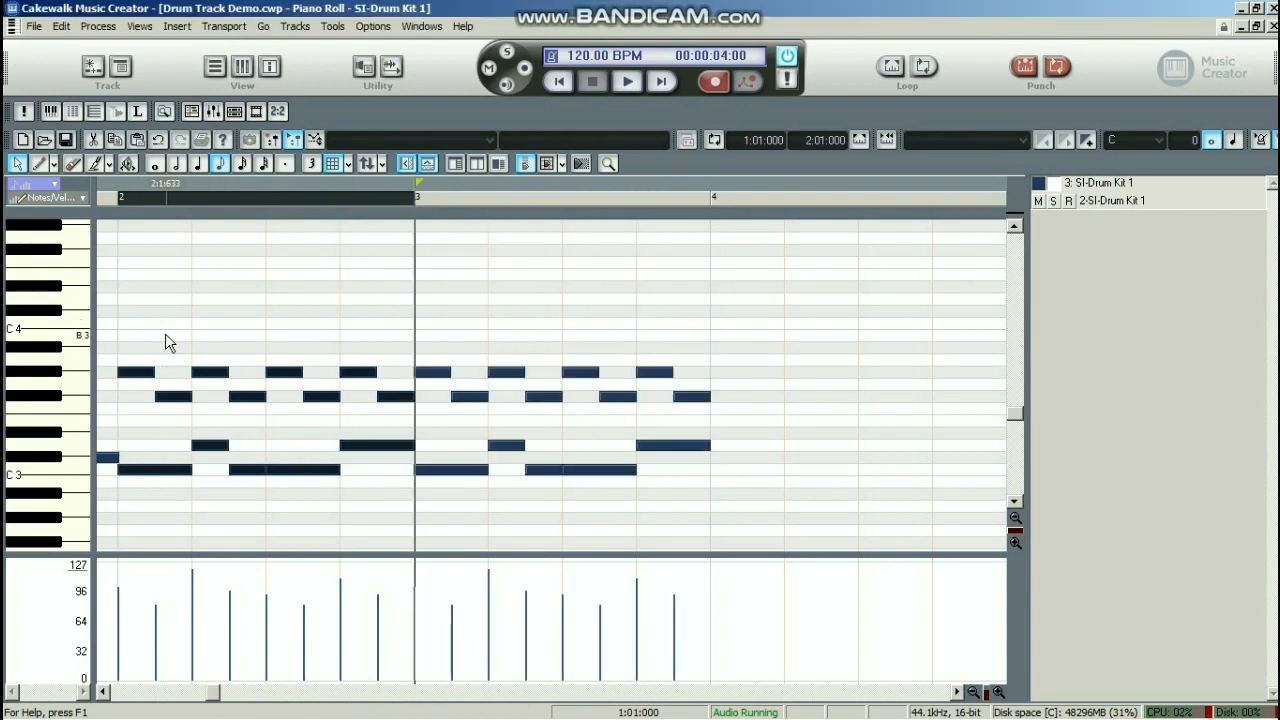
Copy the notes of measures 2 and 3 and paste one repetition at 4:01:000 on track 3
drag(135, 333, 693, 502)
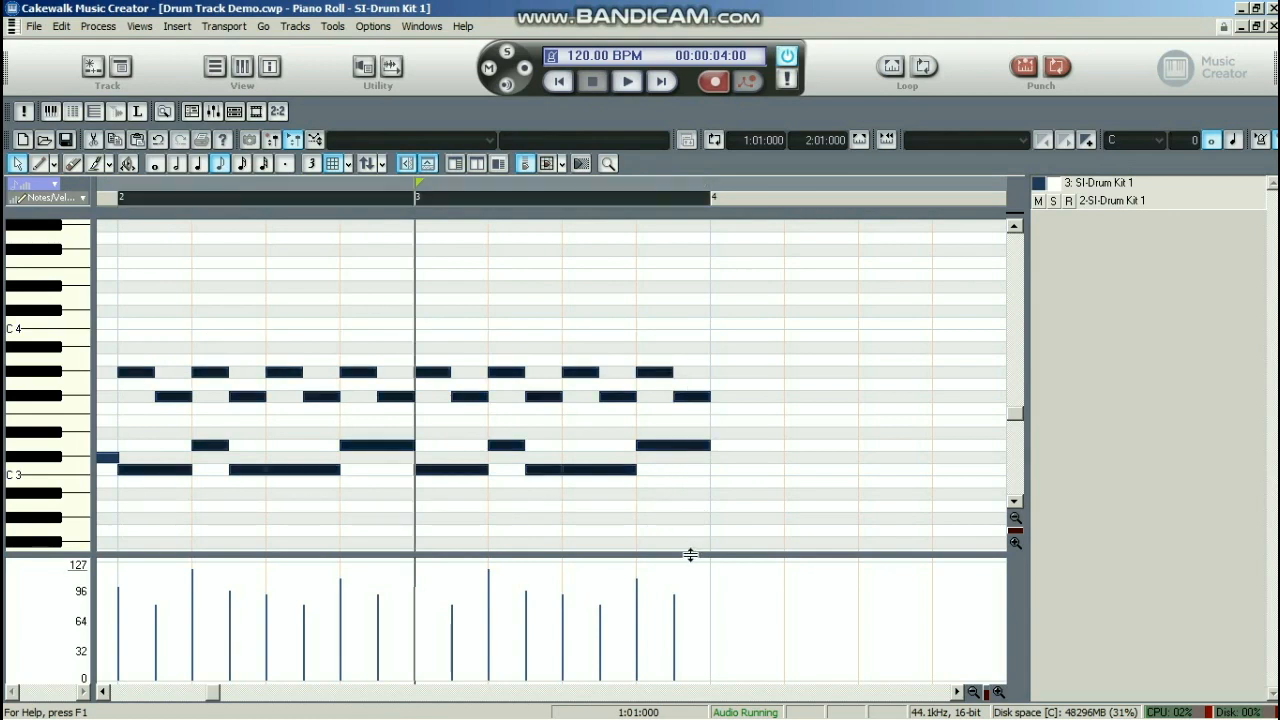
key(ctrl+c)
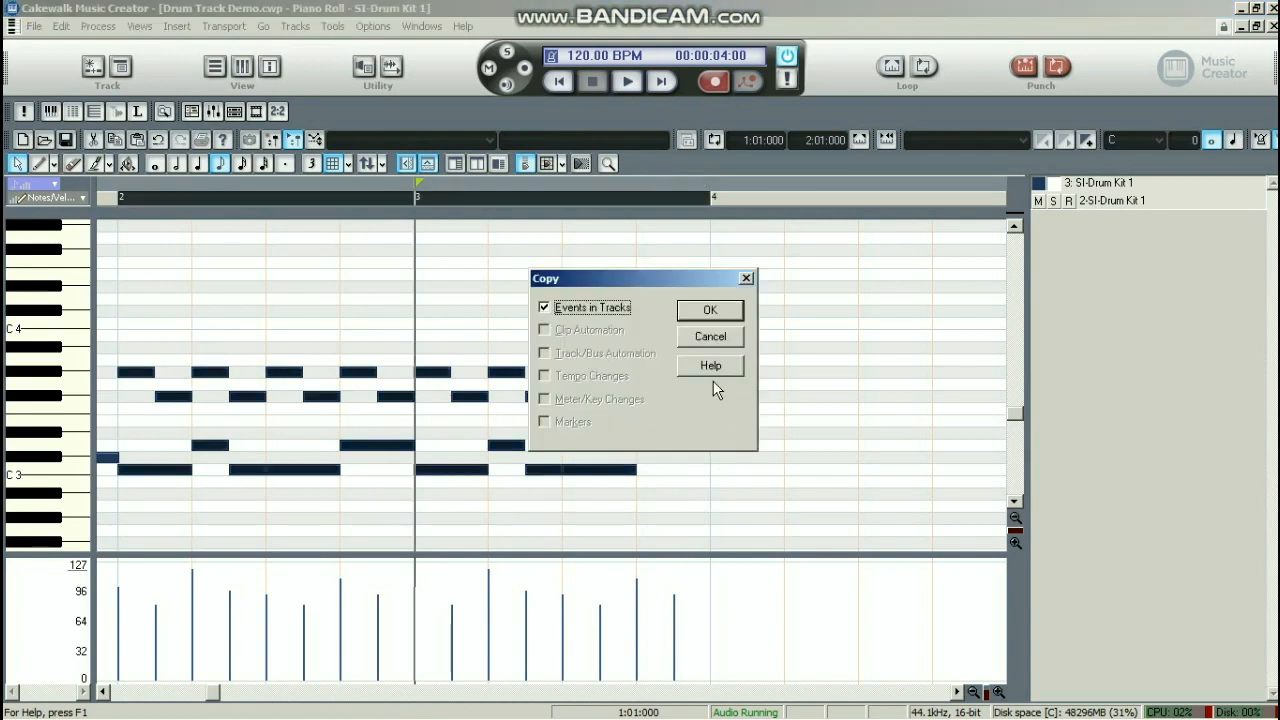
click(697, 311)
click(713, 195)
key(ctrl+v)
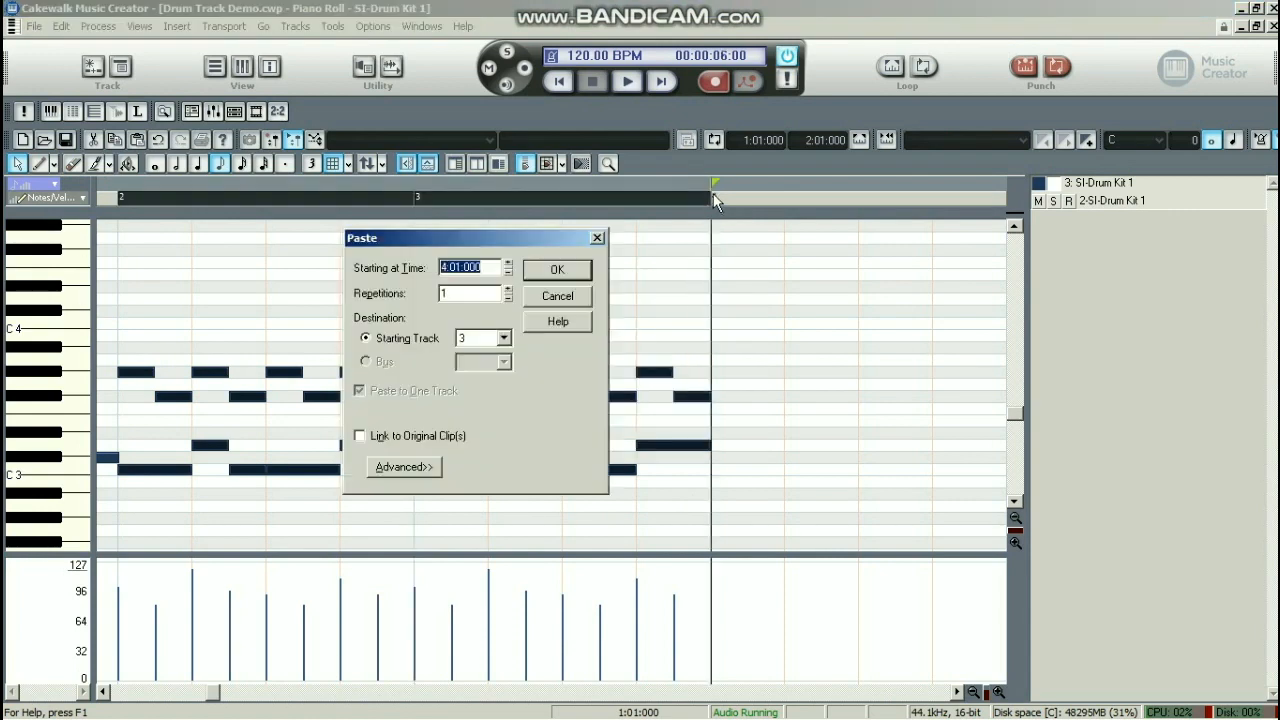
click(560, 270)
click(378, 326)
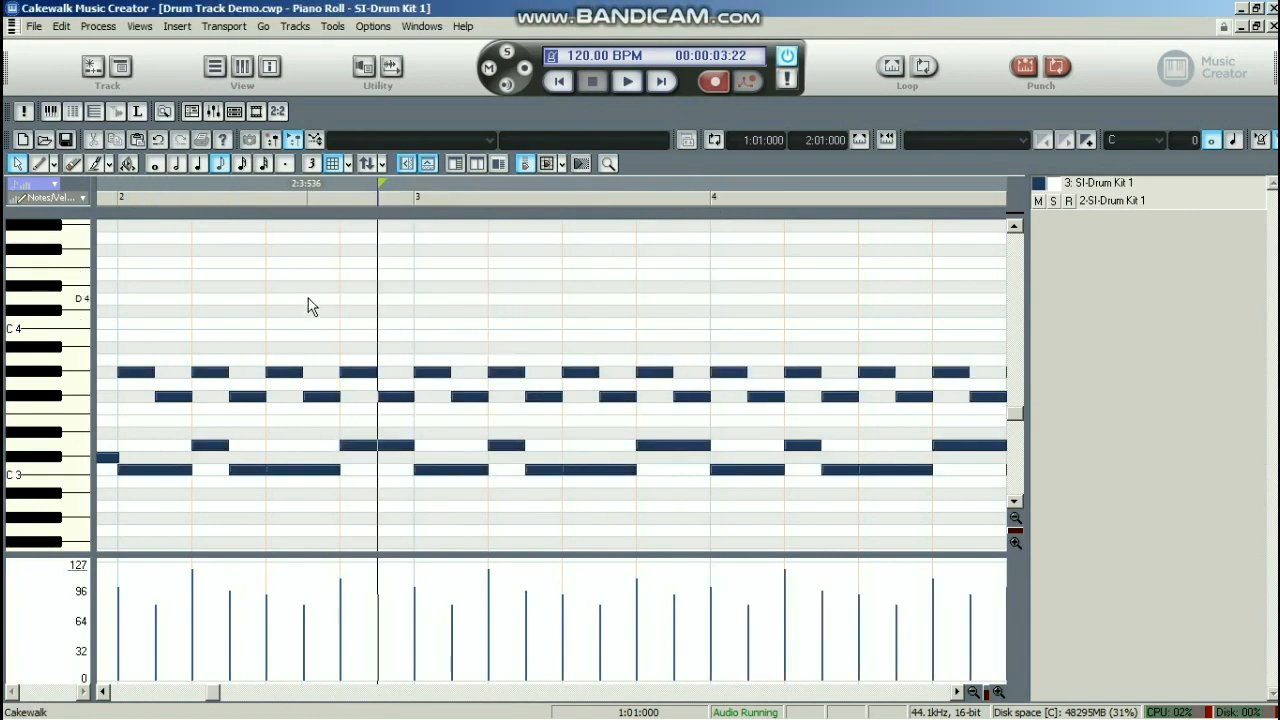
Return to the start of the project and play back the whole drum pattern
key(ctrl+Home)
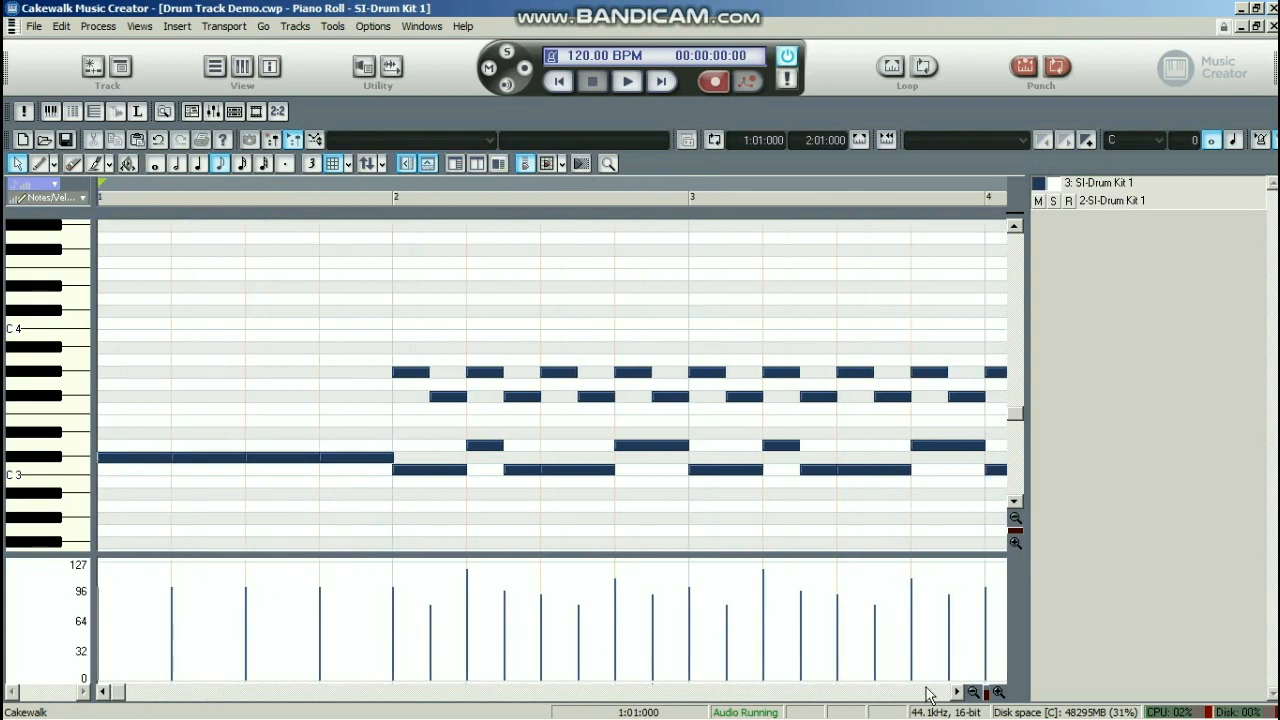
click(971, 693)
click(971, 693)
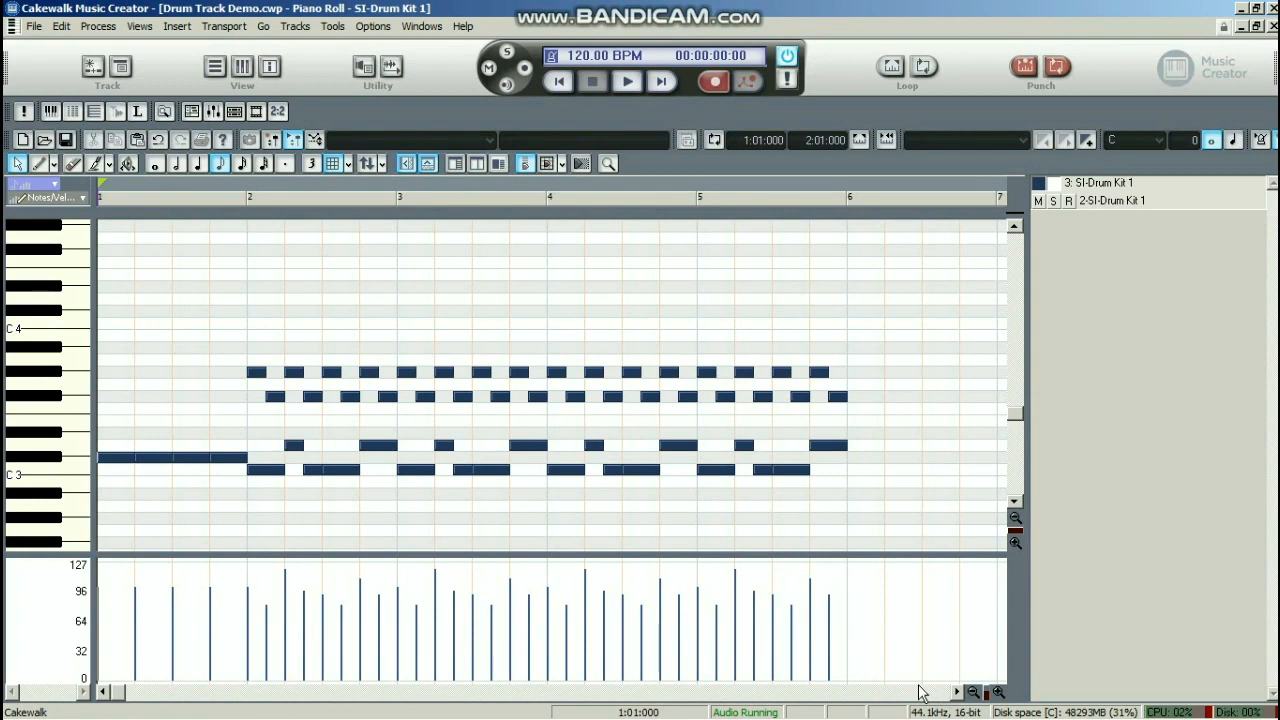
key(space)
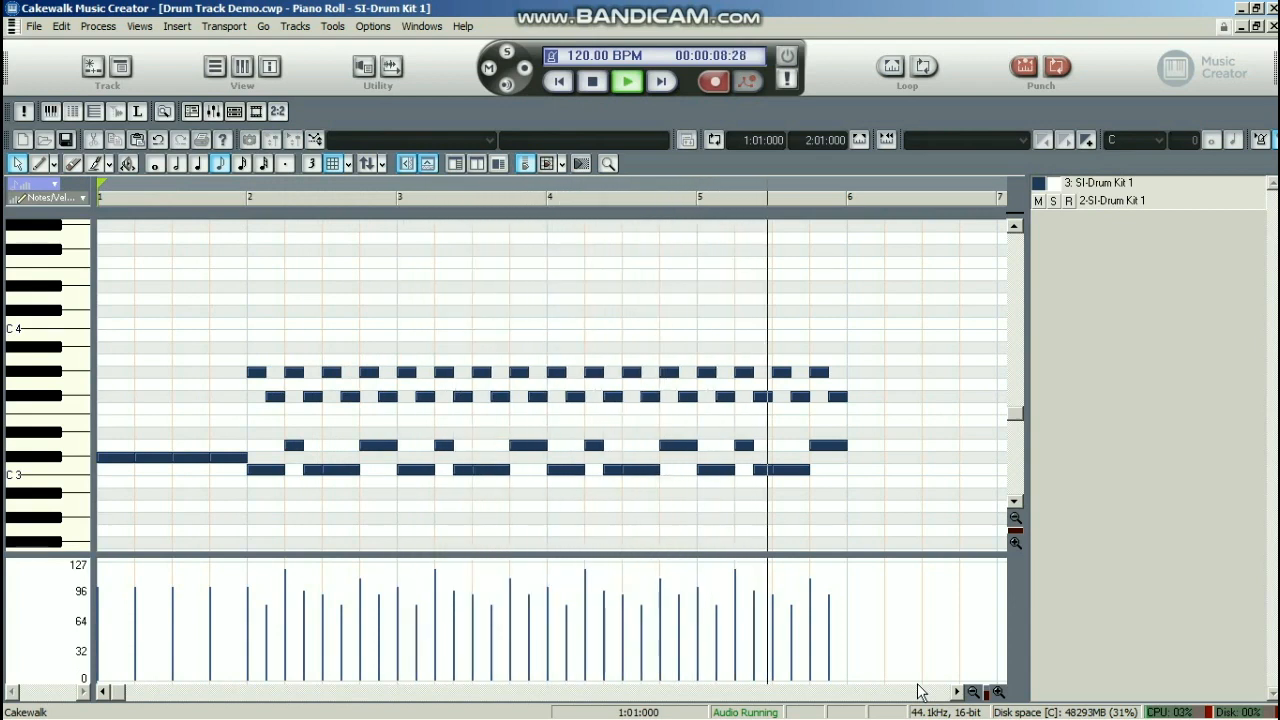
Move the first G#3 note of measure 2 up to C#4, keeping its start time
scroll(847, 215, down, 1)
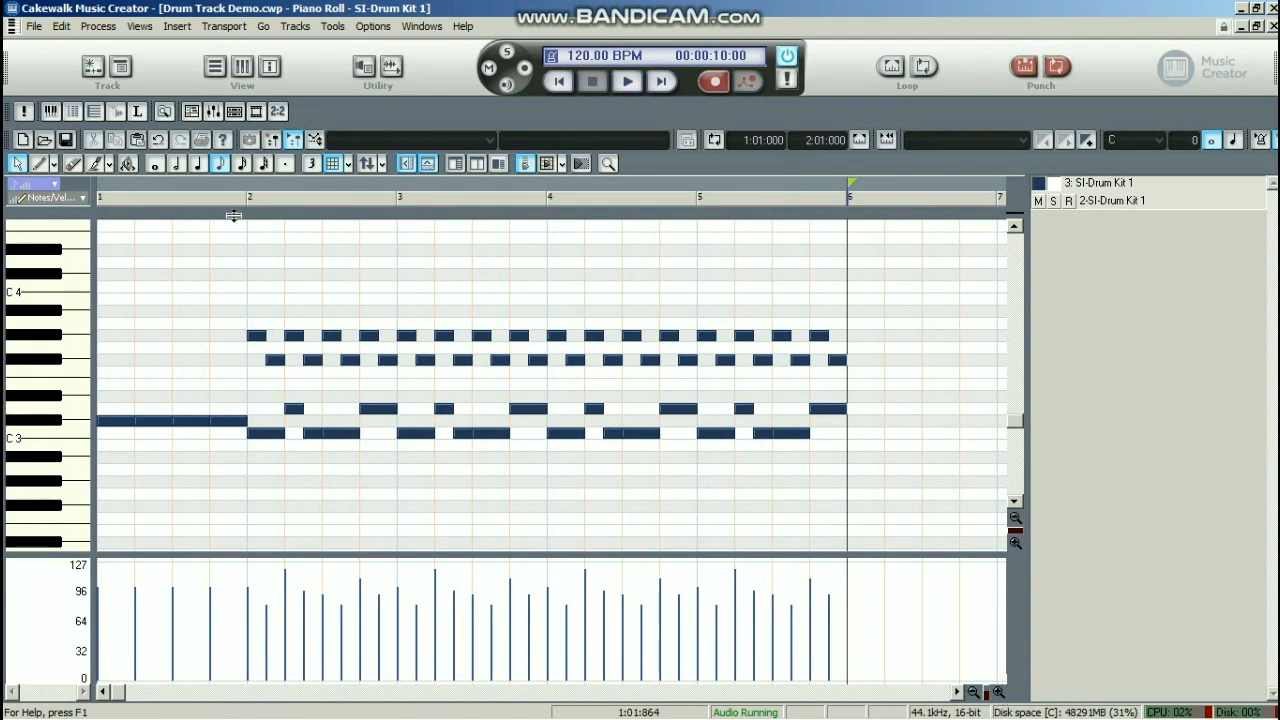
click(246, 195)
click(1000, 692)
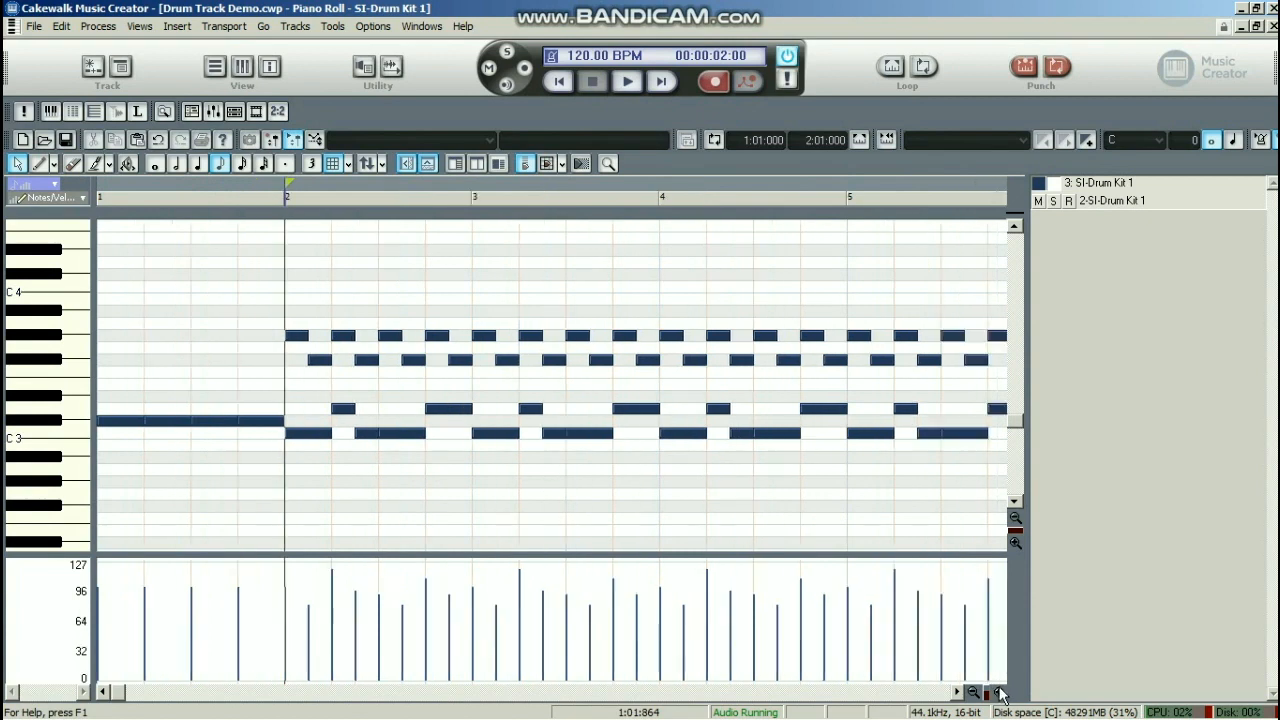
click(1000, 692)
click(1000, 692)
click(1000, 692)
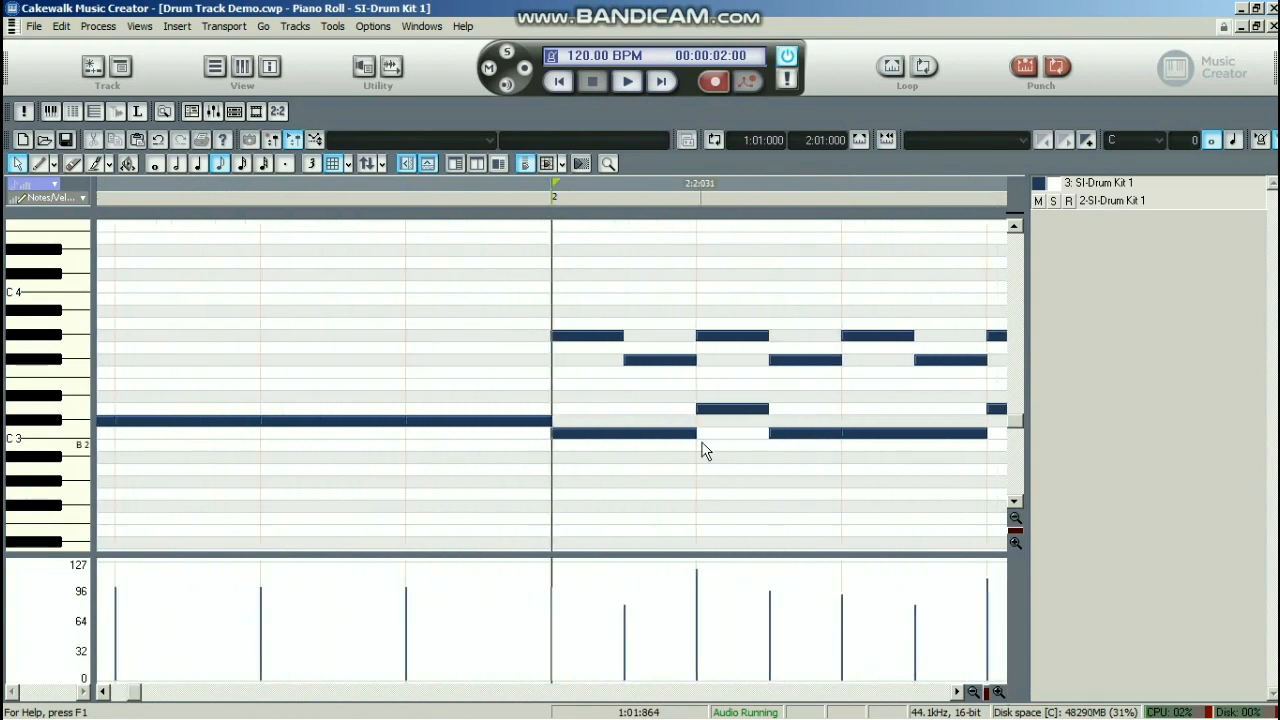
scroll(694, 428, up, 5)
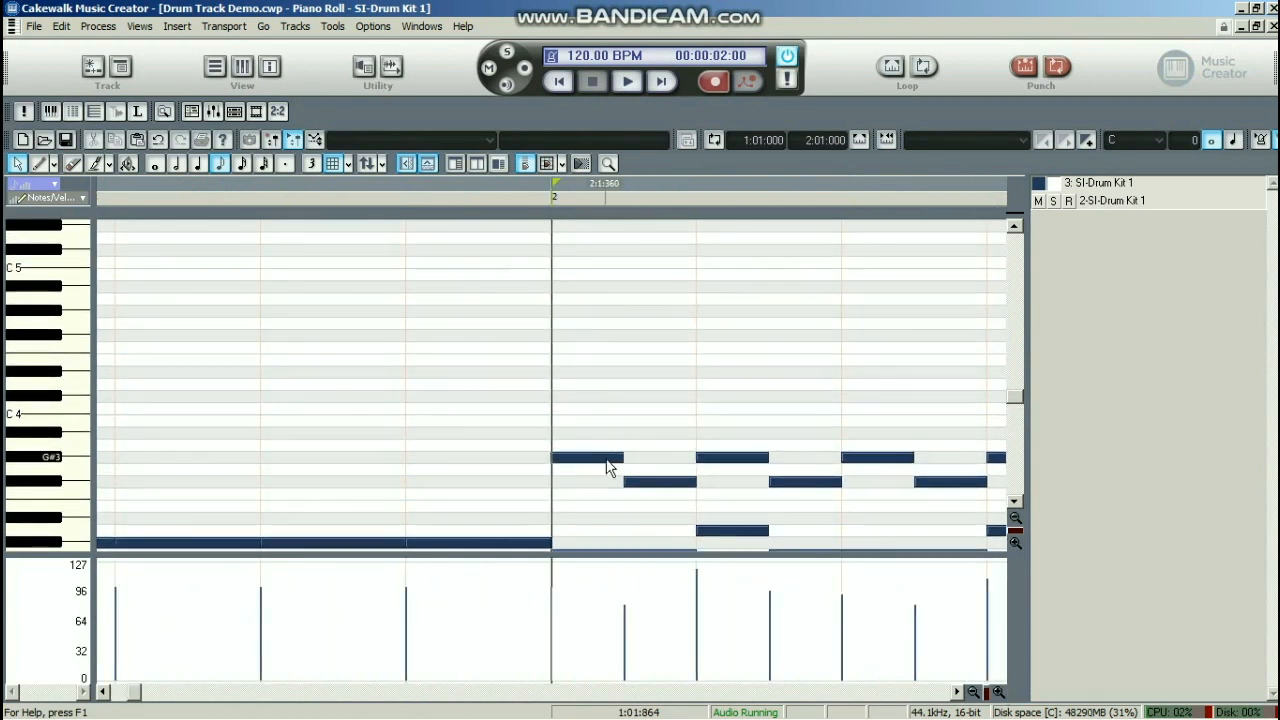
click(606, 461)
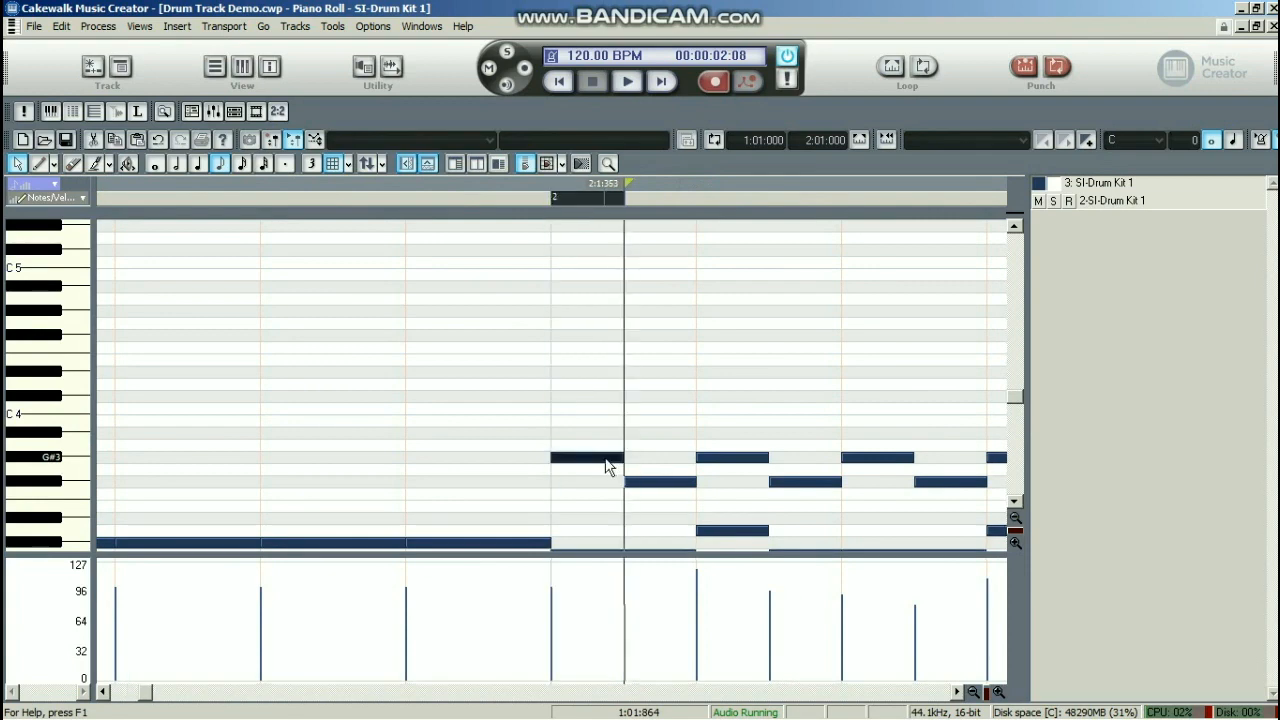
drag(605, 459, 606, 396)
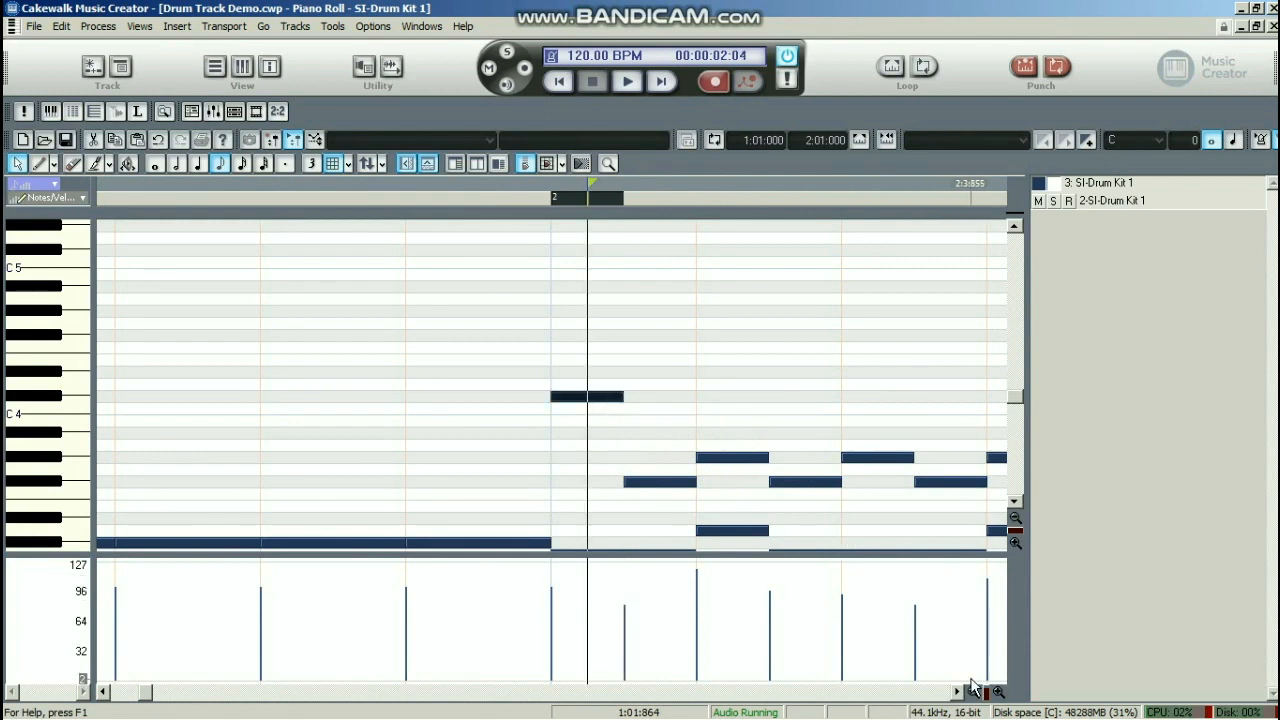
Lengthen the C#4 note to fill all of measure 2 and set the playback position to the start of measure 2
scroll(869, 500, down, 3)
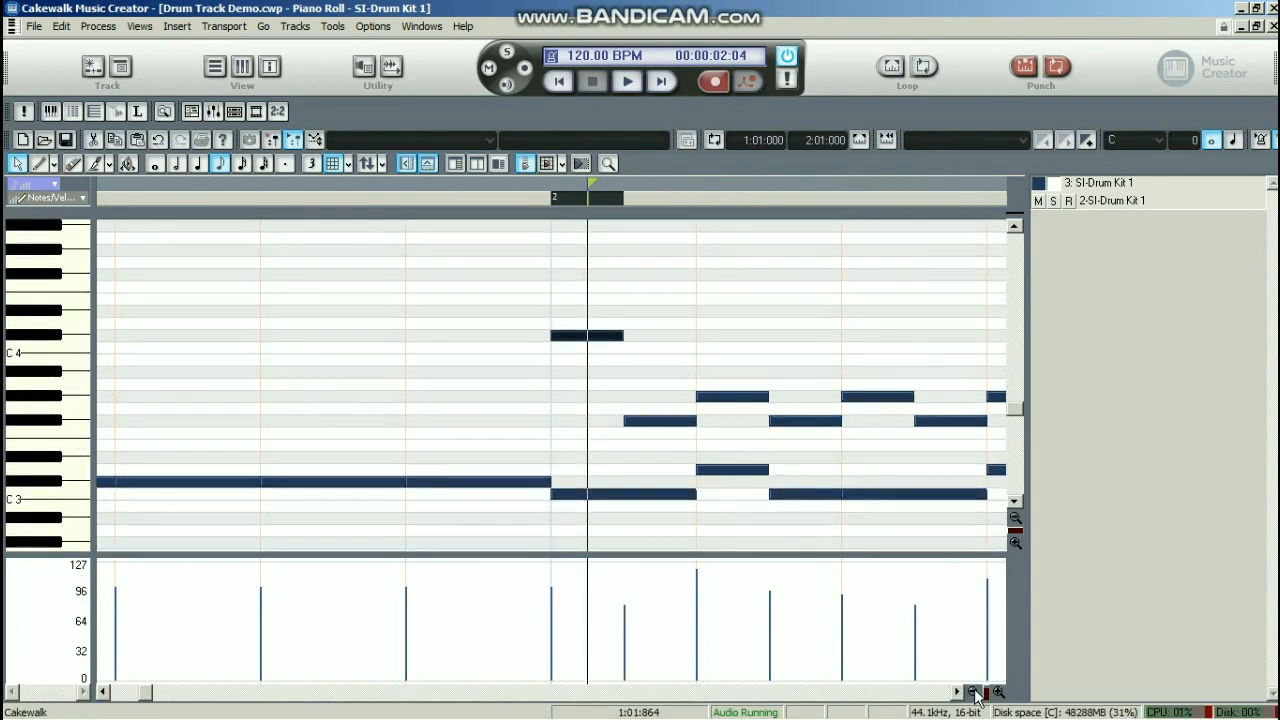
click(973, 691)
click(973, 691)
click(973, 691)
click(973, 691)
click(41, 166)
drag(361, 335, 568, 369)
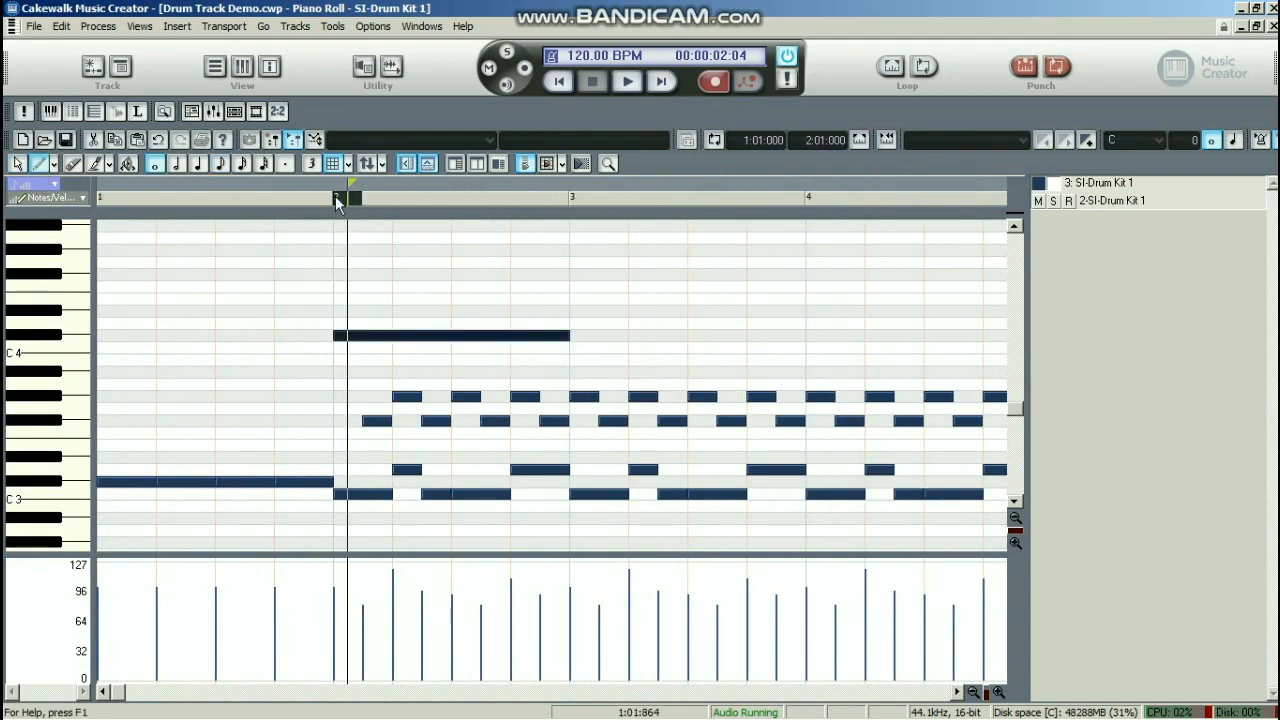
click(325, 198)
click(335, 196)
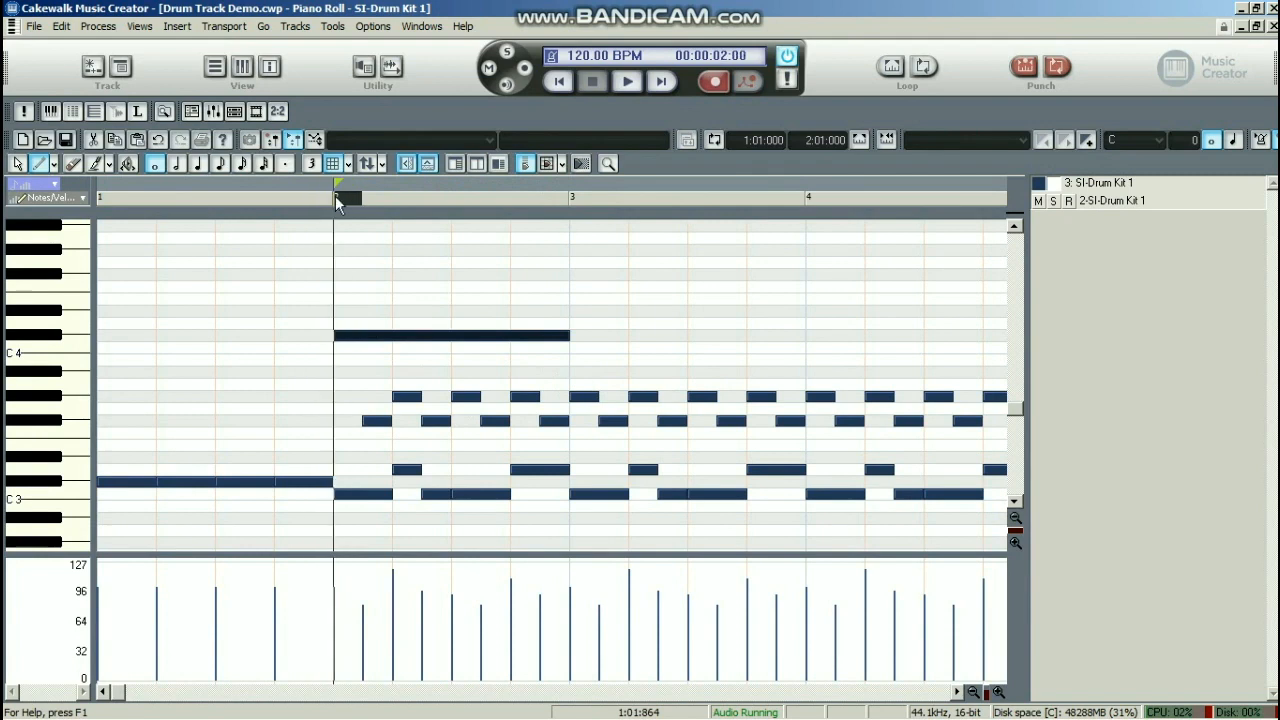
Erase all notes in beat 4 of measure 5 and the F#3 note just before that beat
click(974, 692)
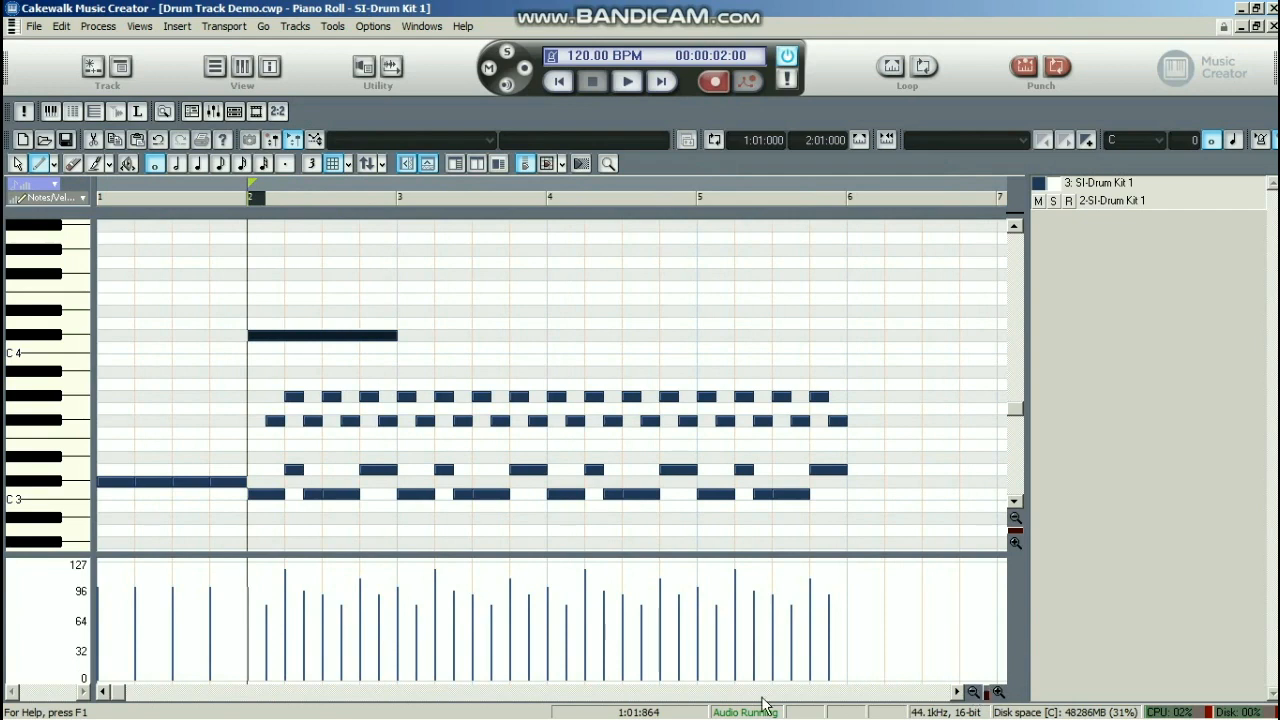
drag(122, 700, 308, 699)
click(505, 197)
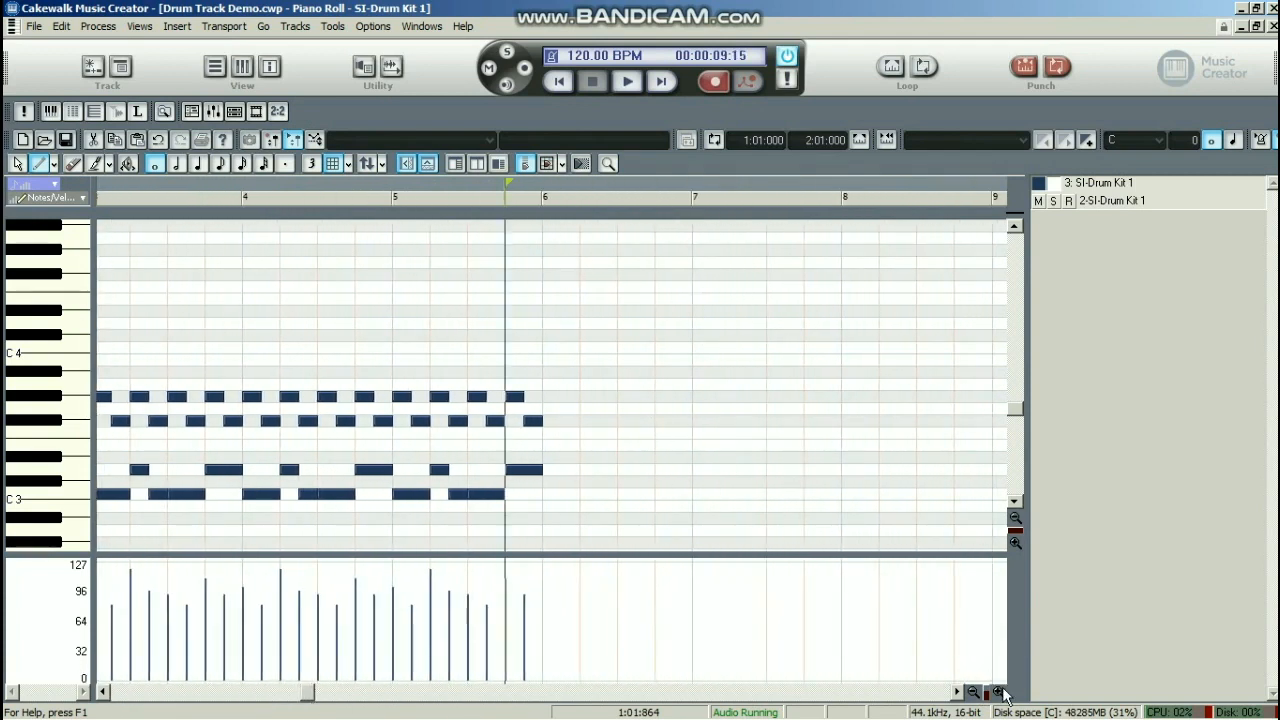
click(999, 692)
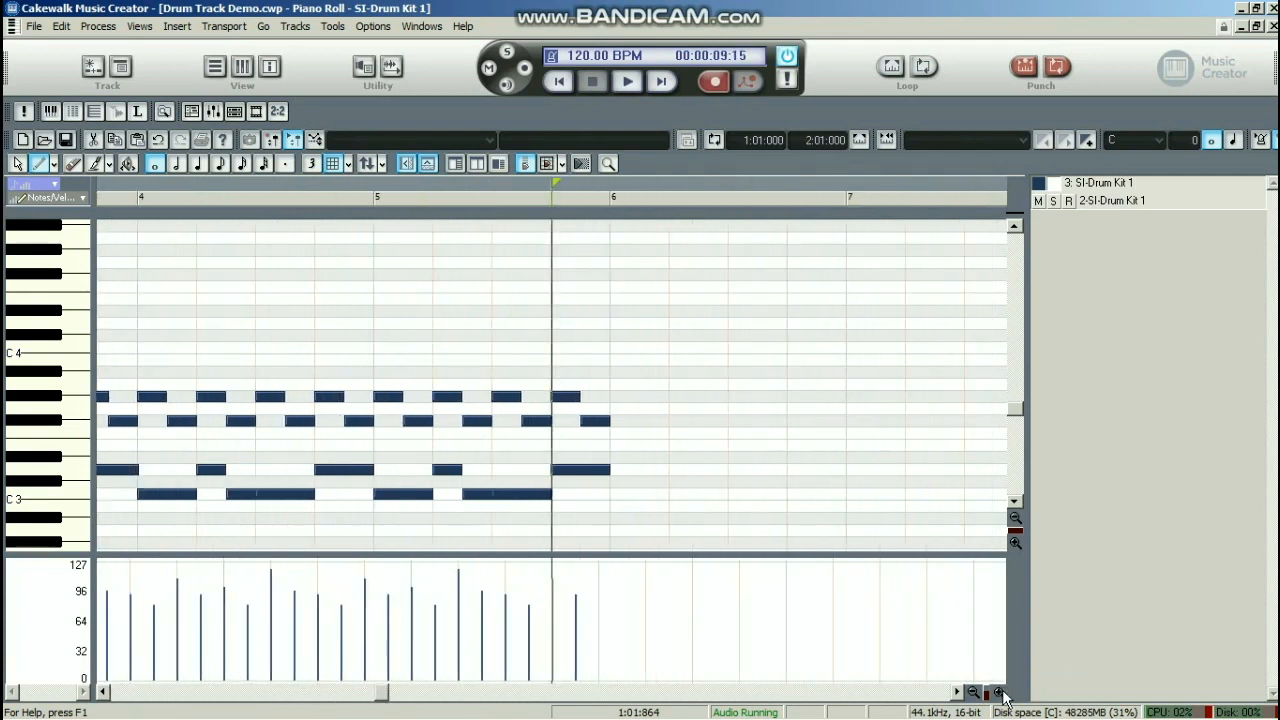
click(999, 692)
click(999, 692)
click(999, 692)
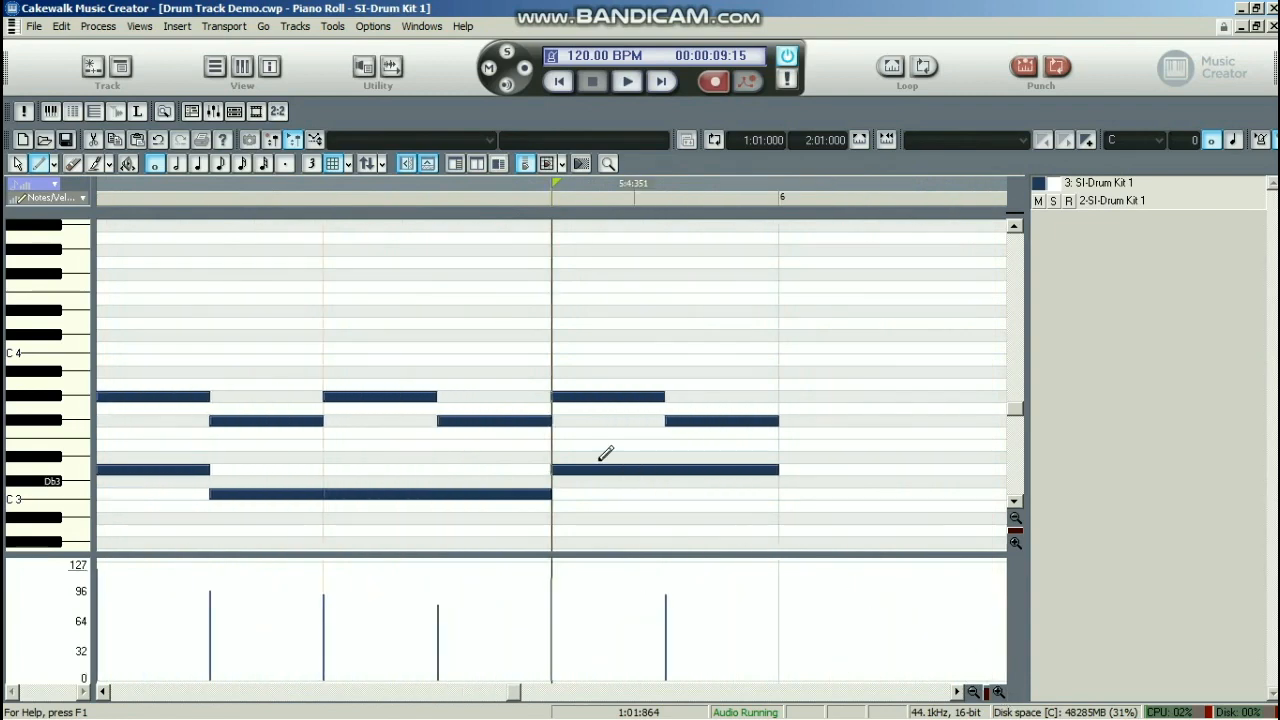
click(76, 163)
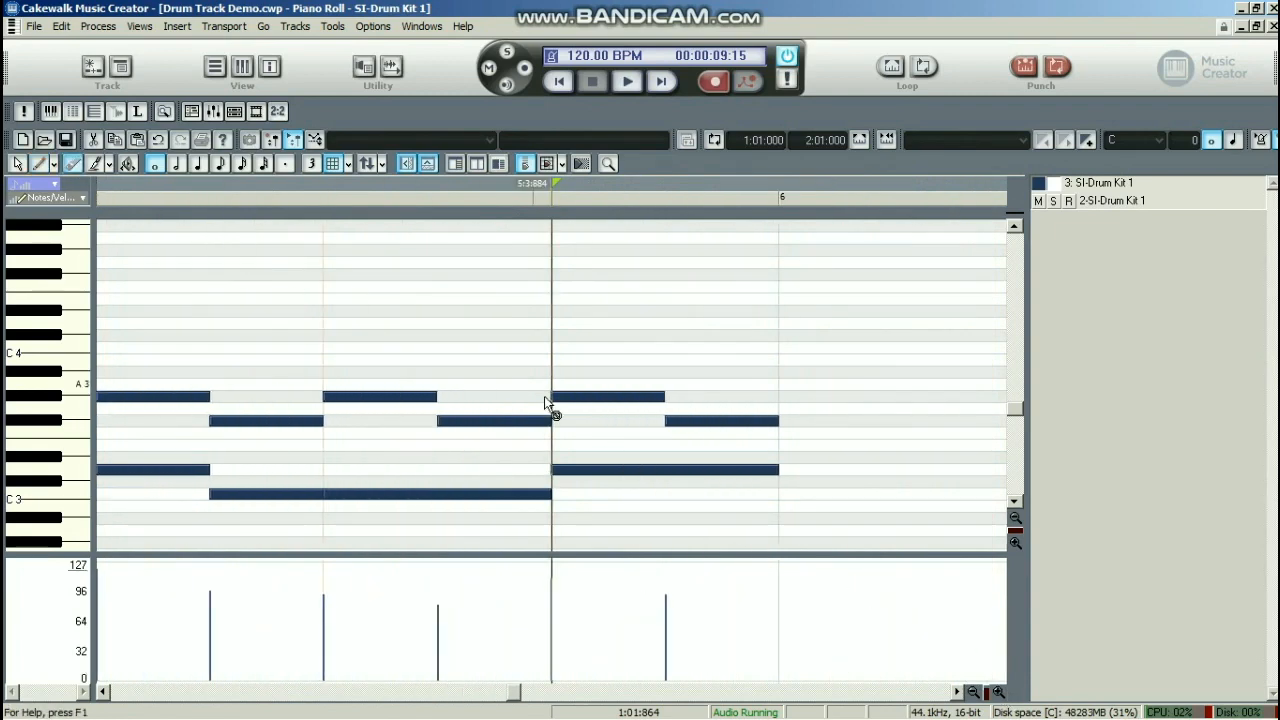
click(597, 400)
click(683, 422)
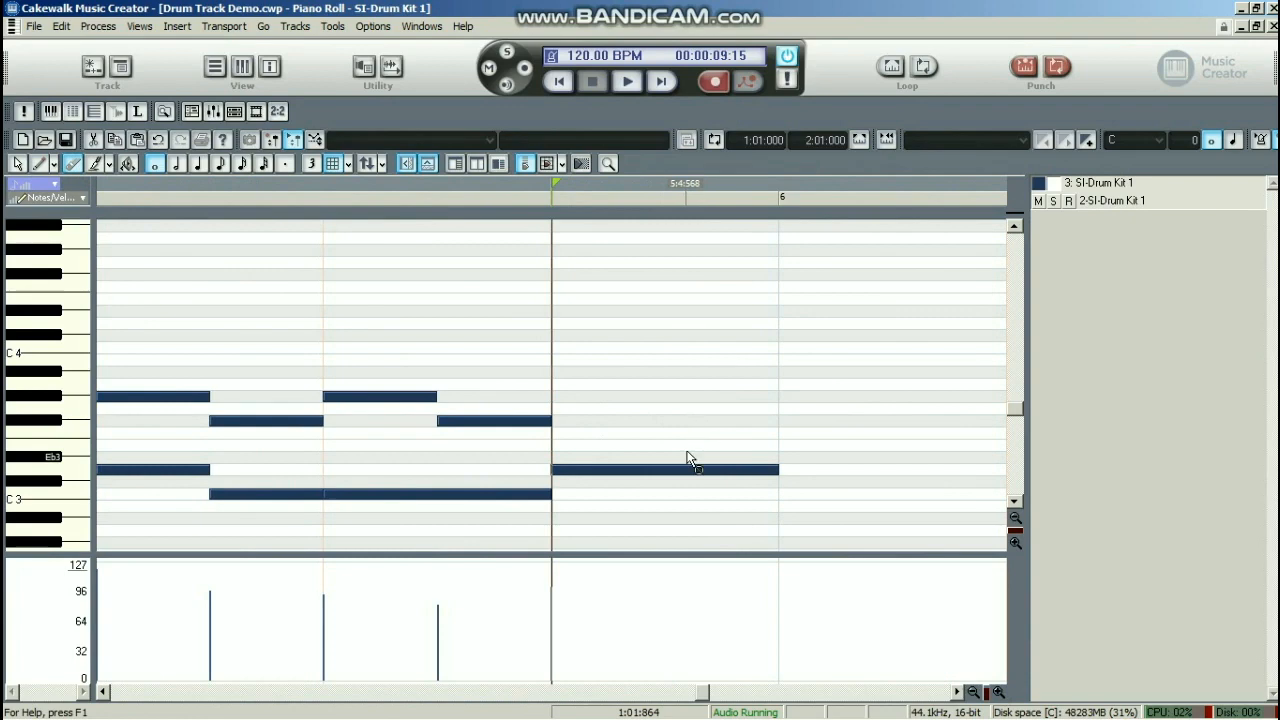
click(682, 470)
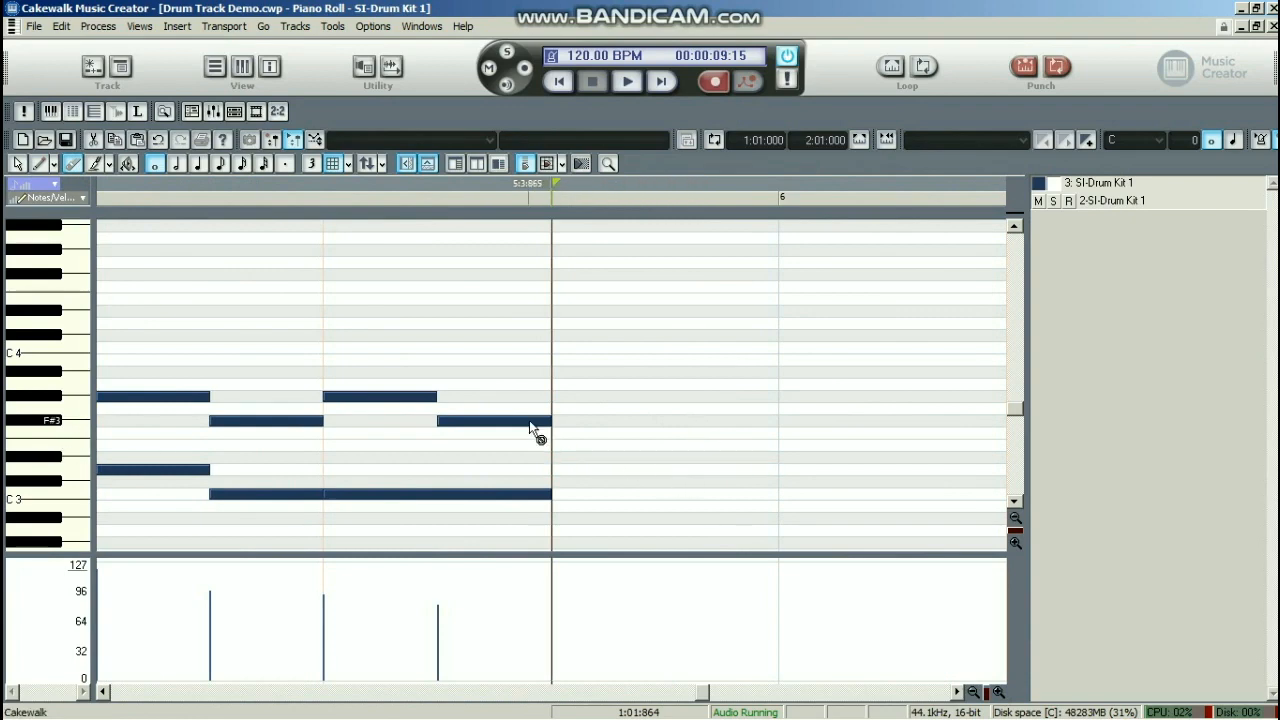
click(530, 421)
Shorten the last C3 note of measure 5 to end halfway through beat 3, and set the playback position there
click(40, 164)
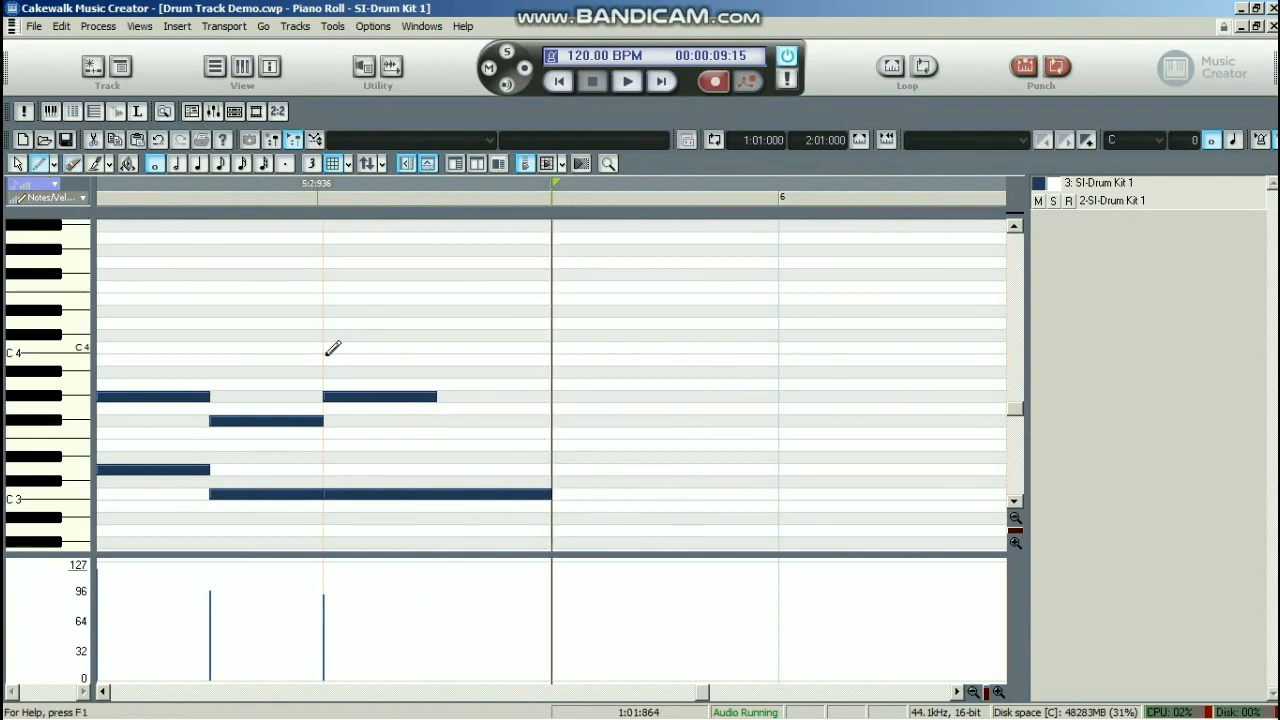
drag(549, 494, 437, 510)
click(457, 199)
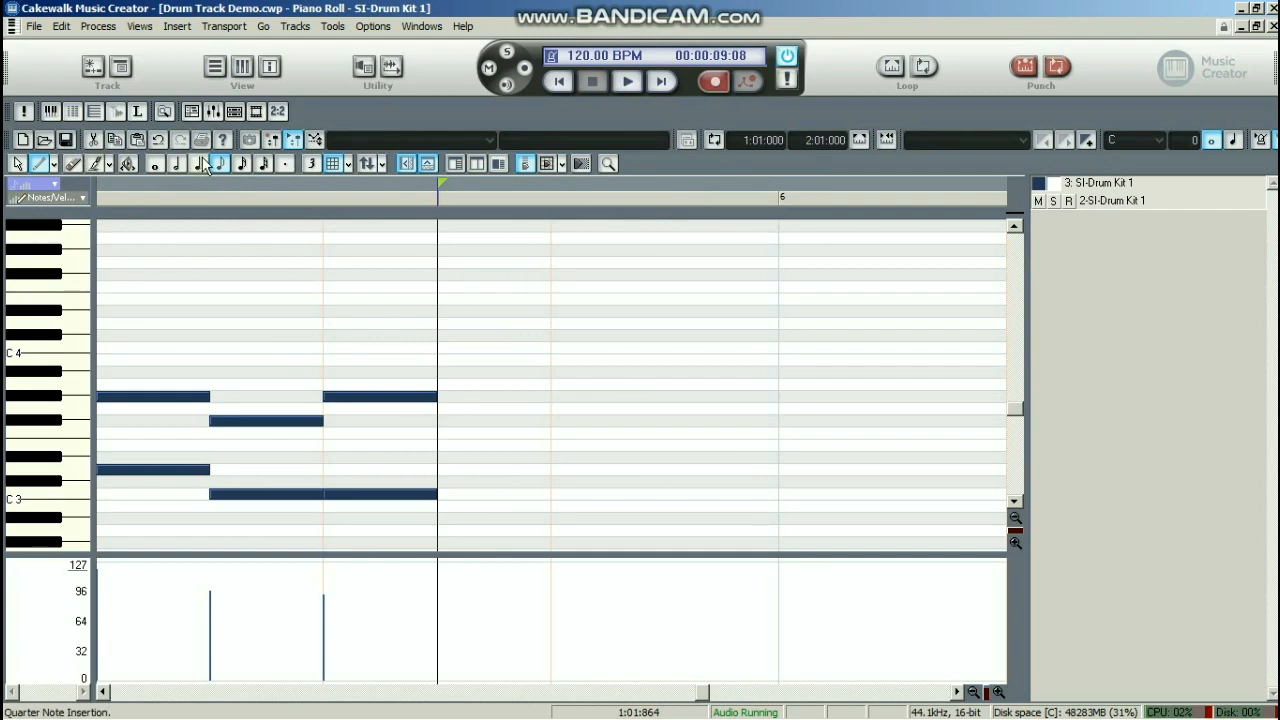
Draw a fill from 5:03:480: two sixteenth D3 notes, two sixteenth E3 notes on beat 4, and an eighth-long B3 note ending at measure 6
click(240, 164)
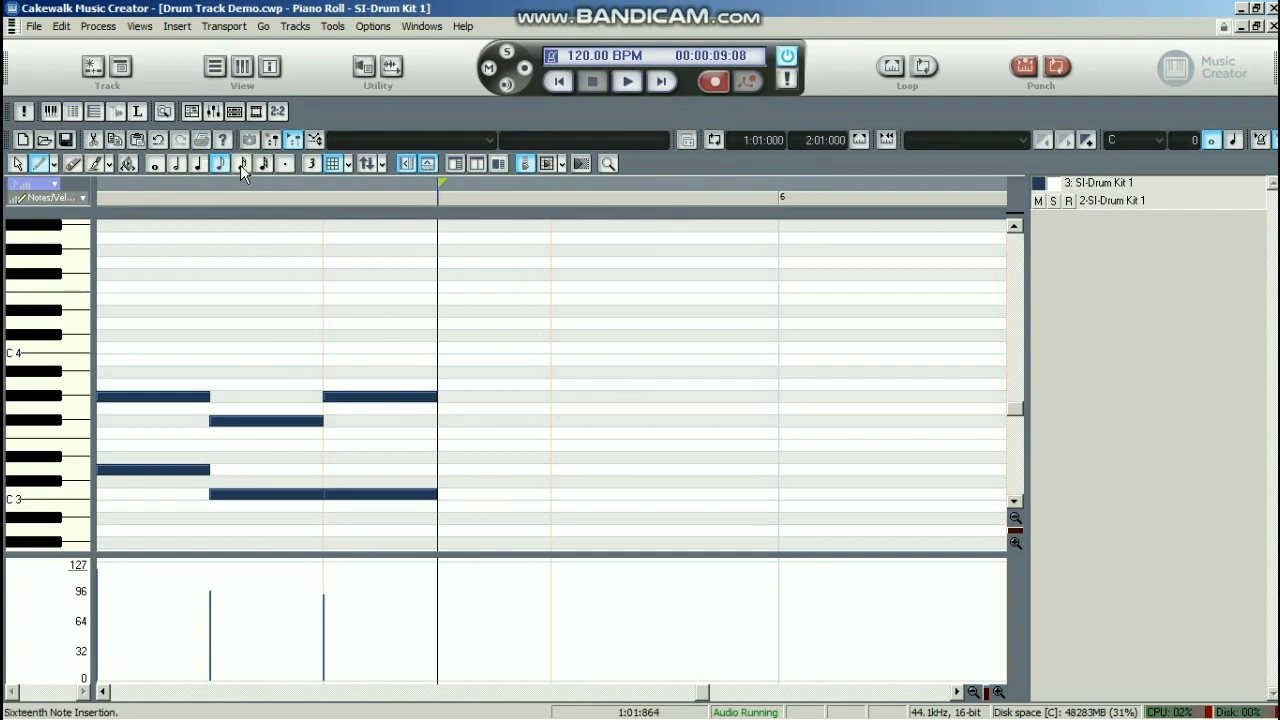
click(448, 464)
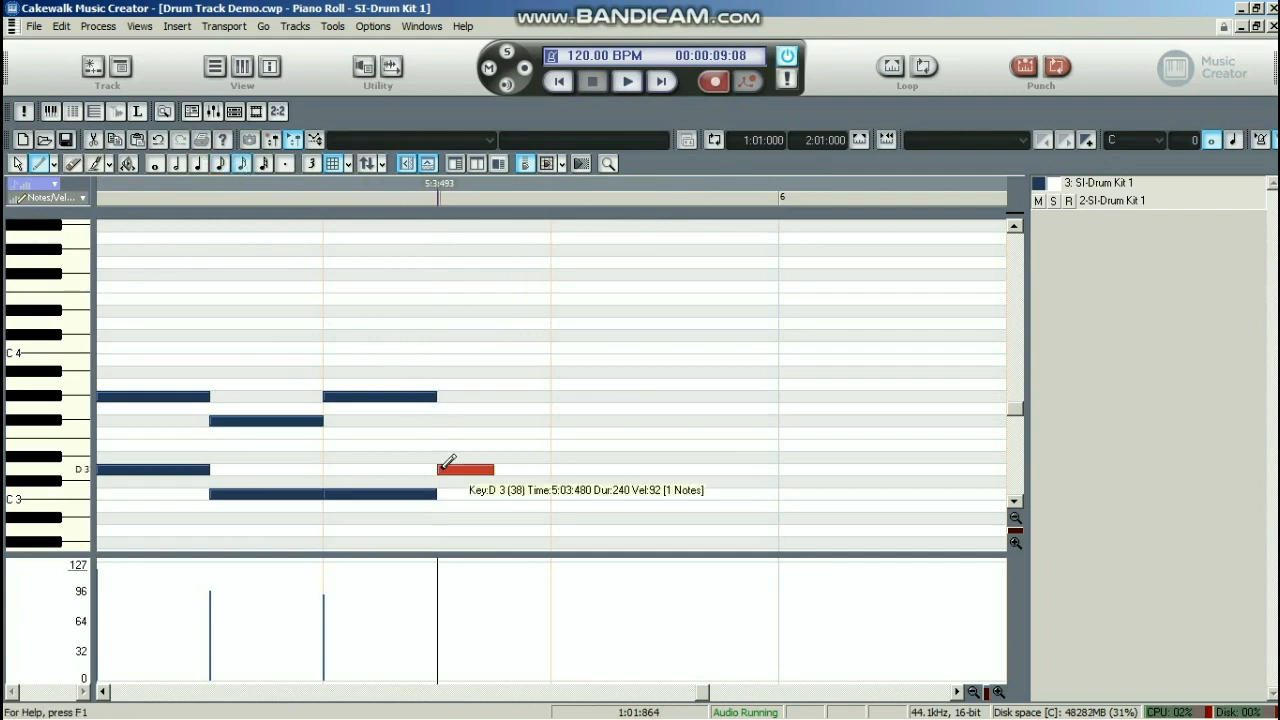
click(500, 467)
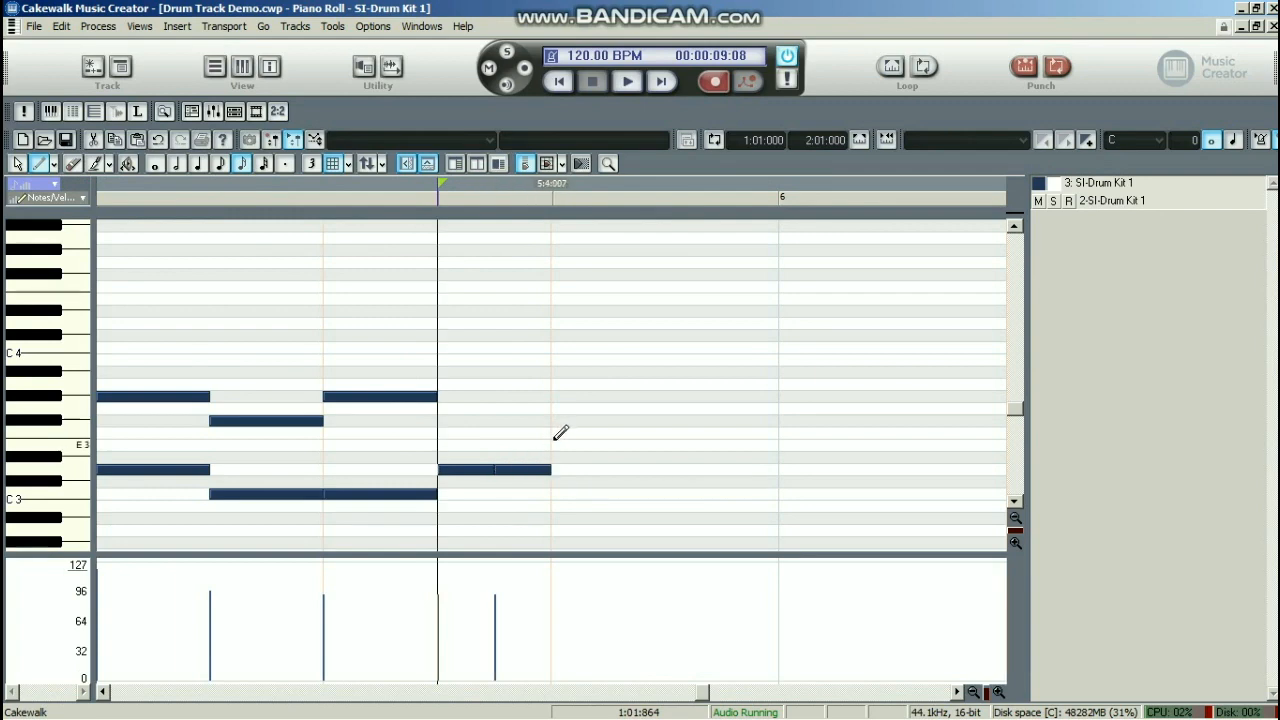
click(556, 443)
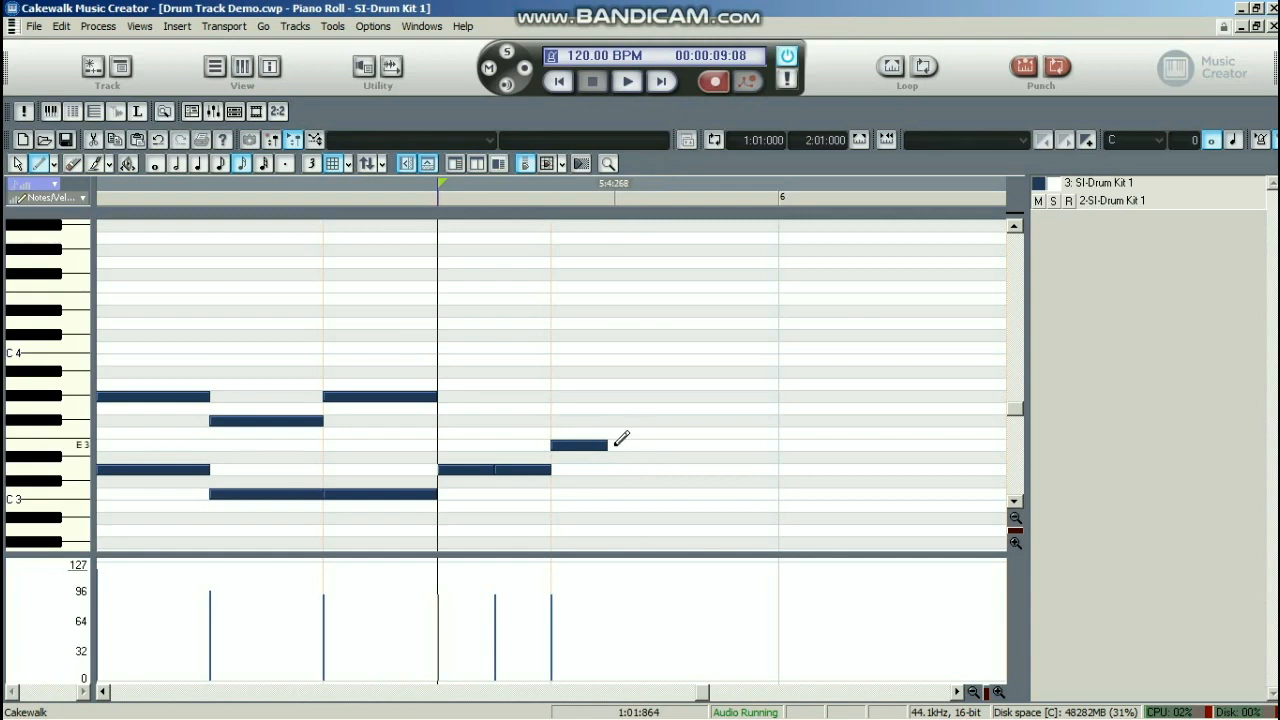
click(613, 444)
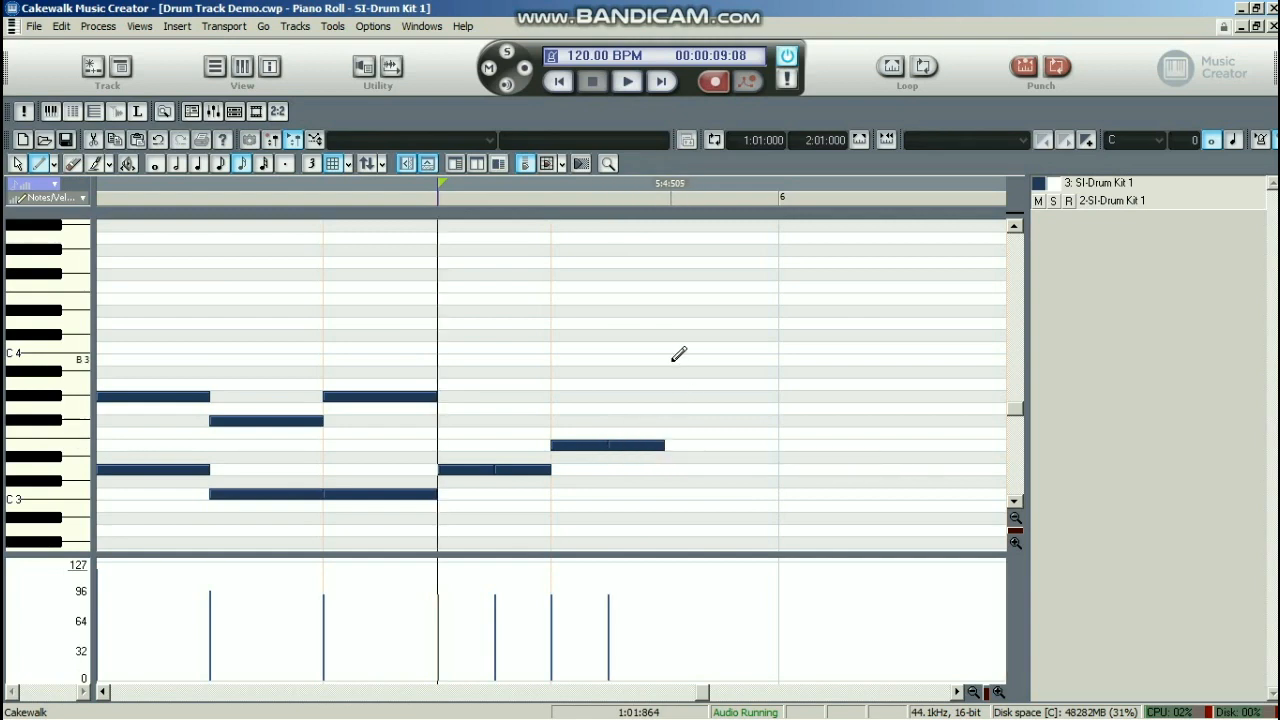
click(673, 359)
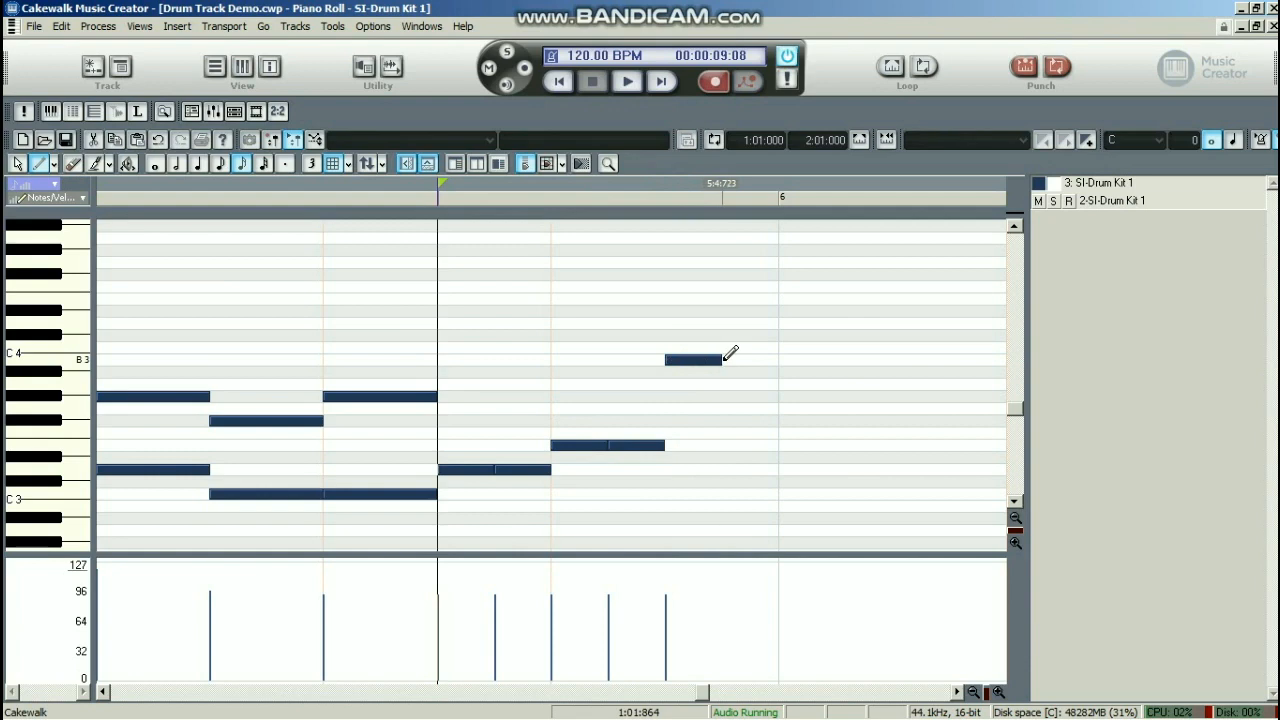
drag(710, 359, 778, 362)
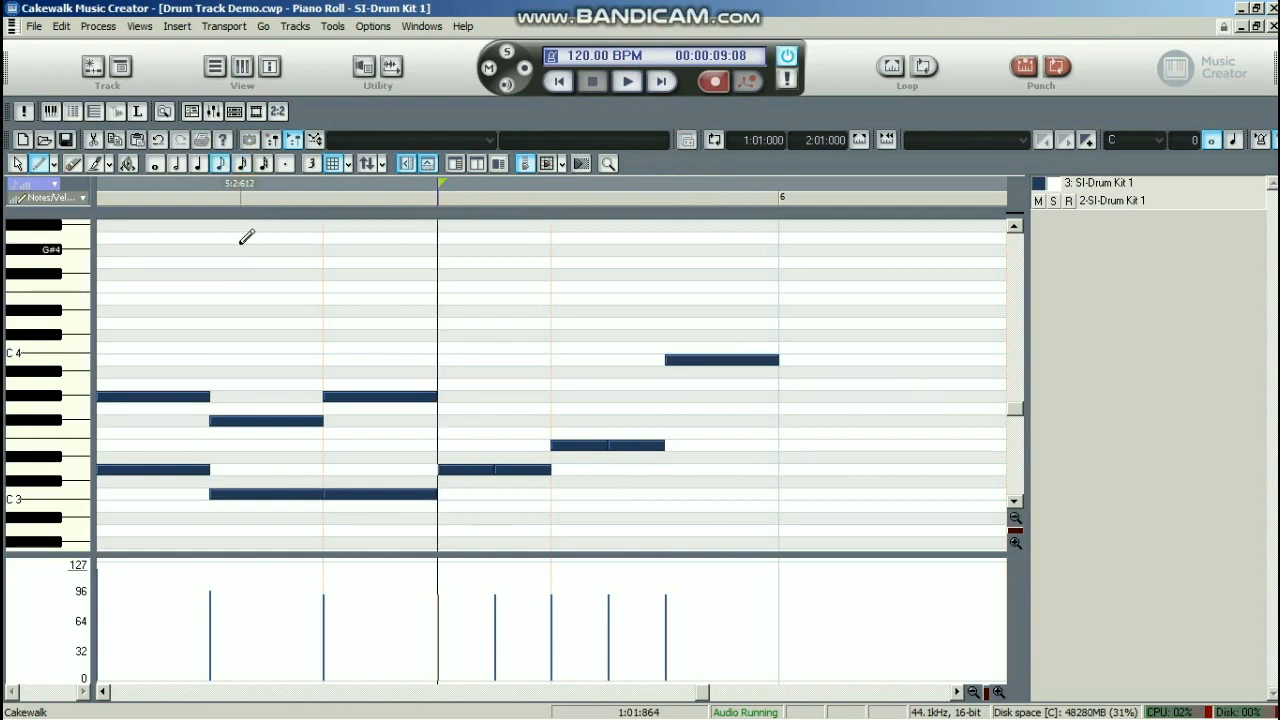
click(351, 166)
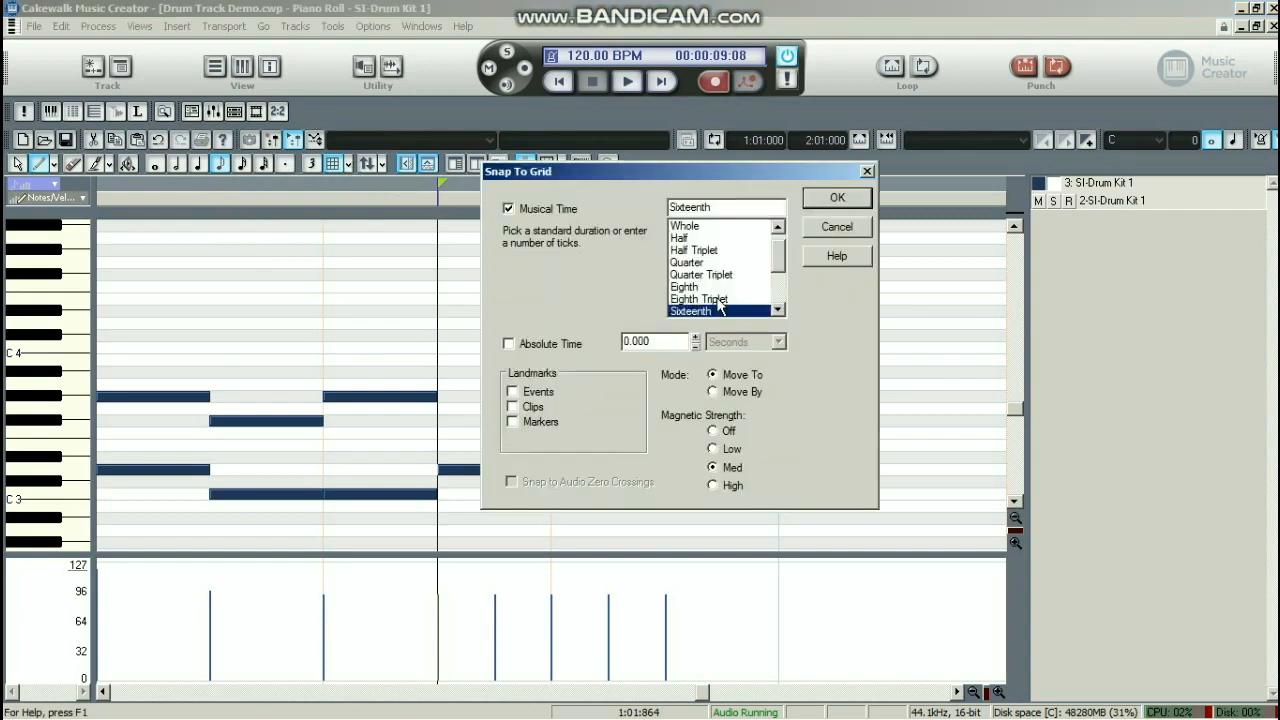
click(778, 309)
click(778, 309)
click(777, 309)
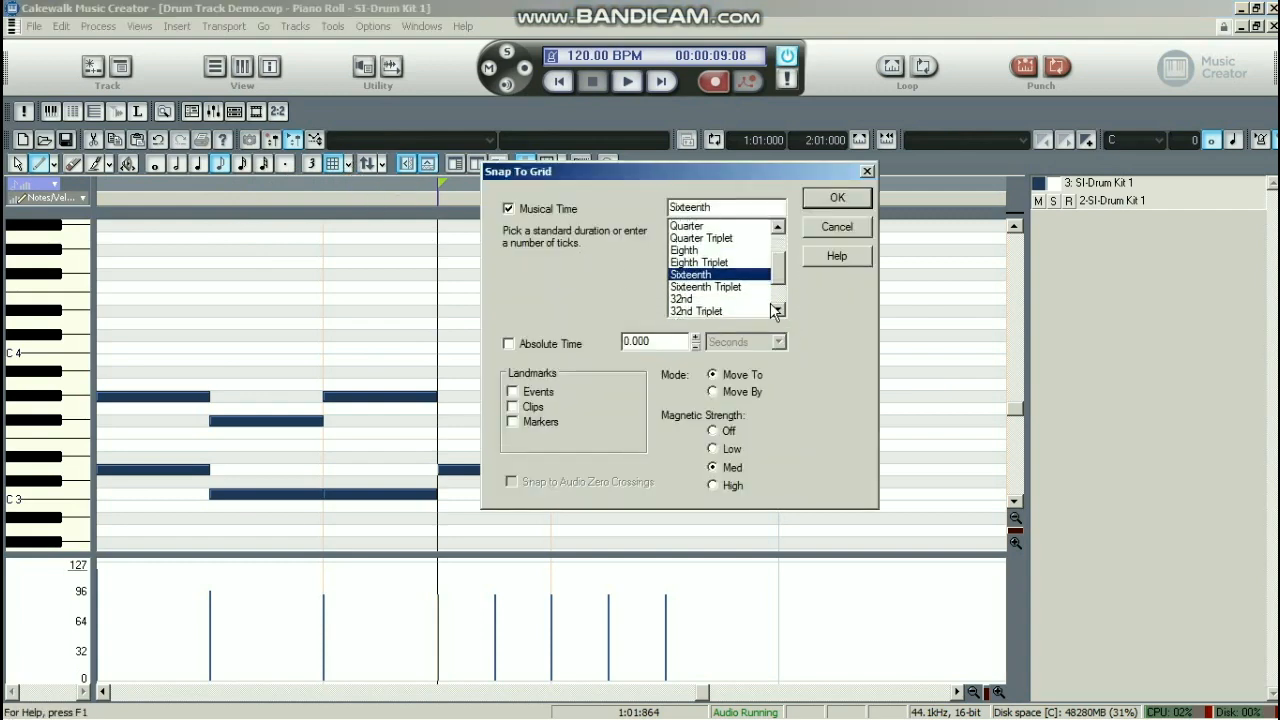
click(820, 232)
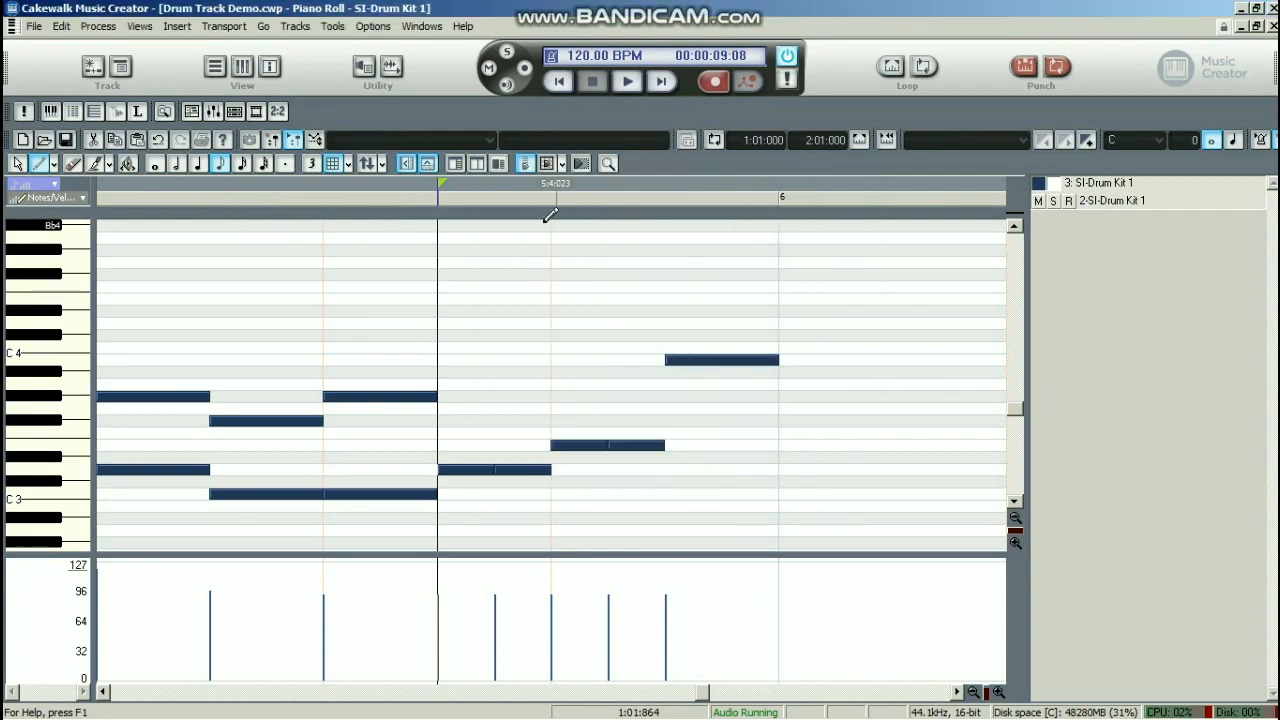
Set the snap-to-grid musical time resolution to 32nd notes
click(347, 165)
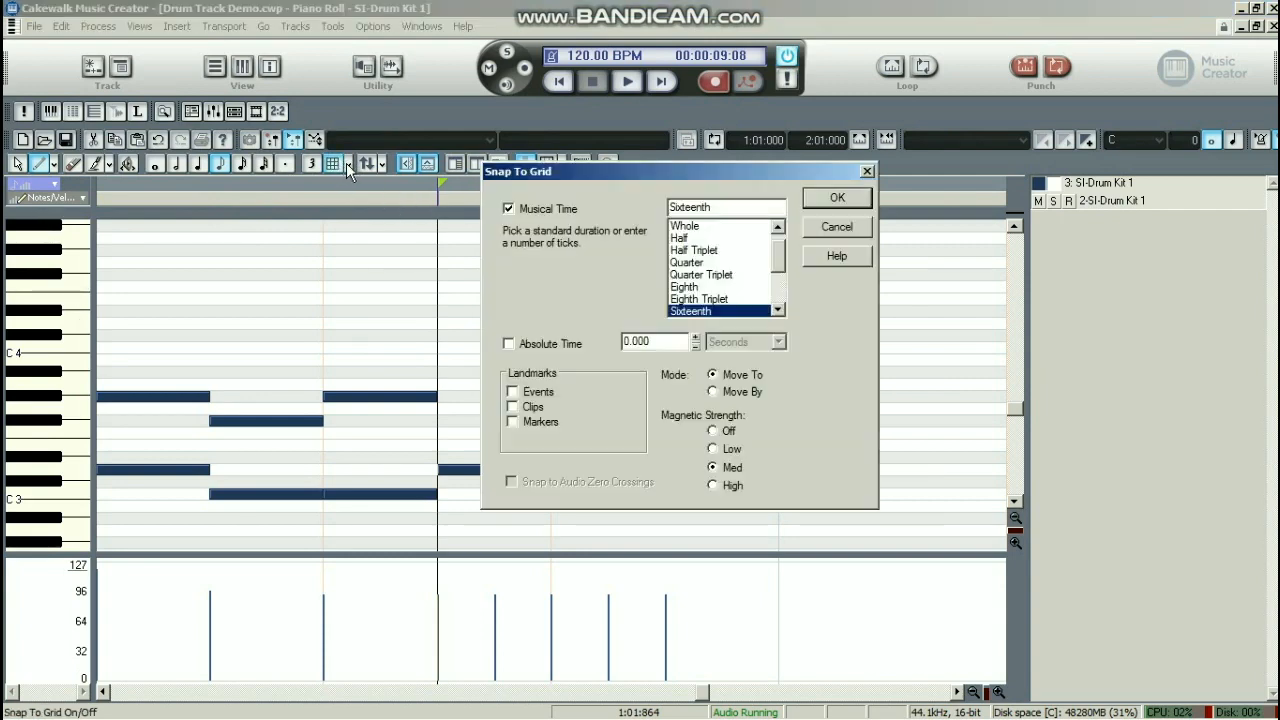
click(780, 309)
click(780, 309)
click(780, 309)
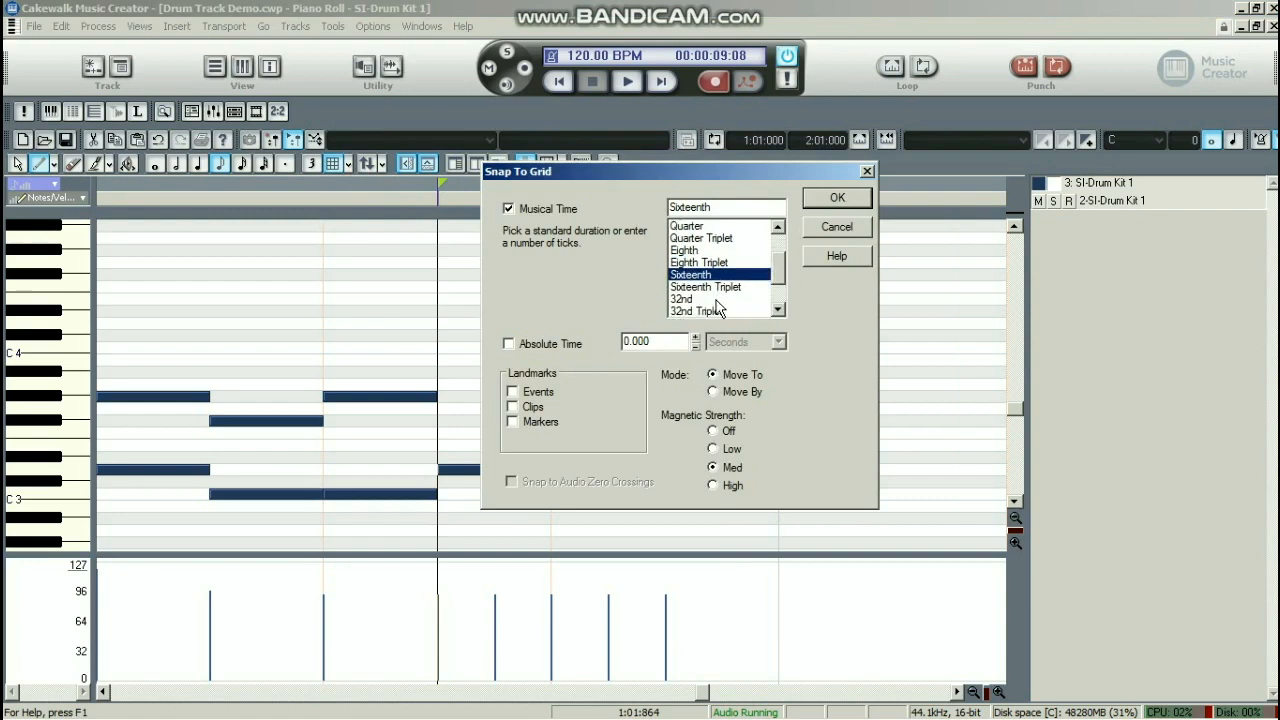
click(716, 301)
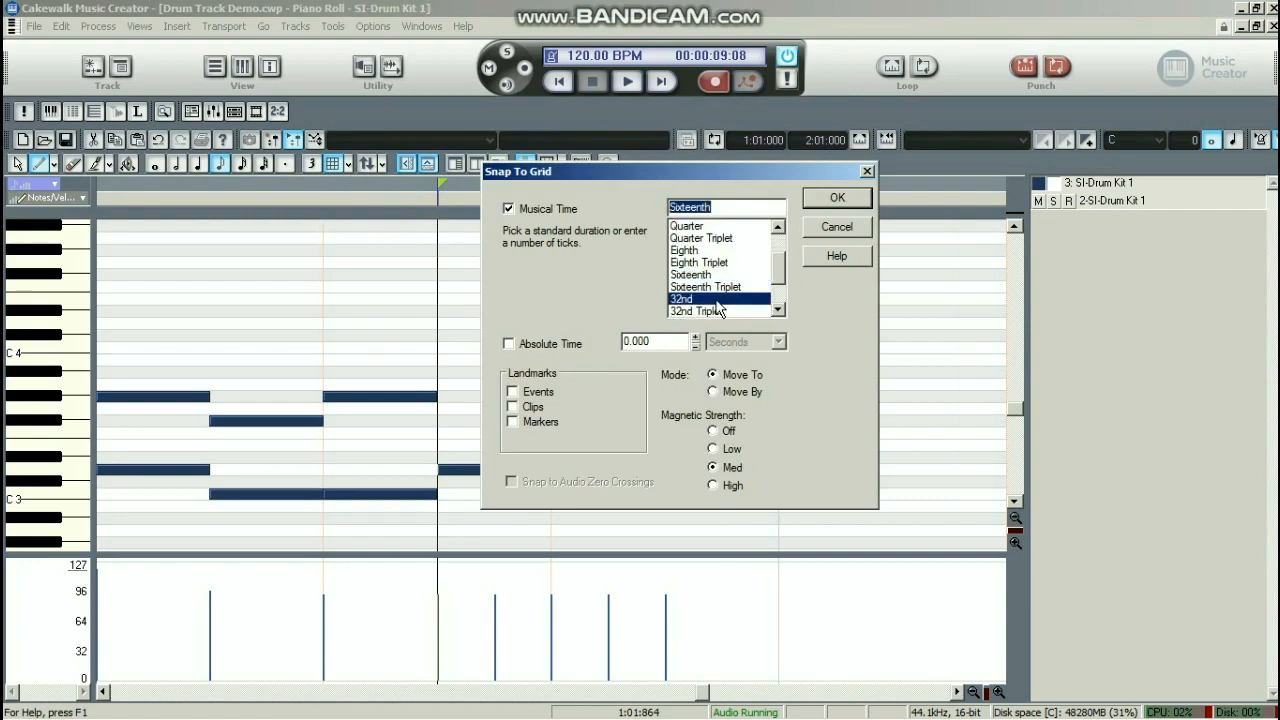
click(835, 199)
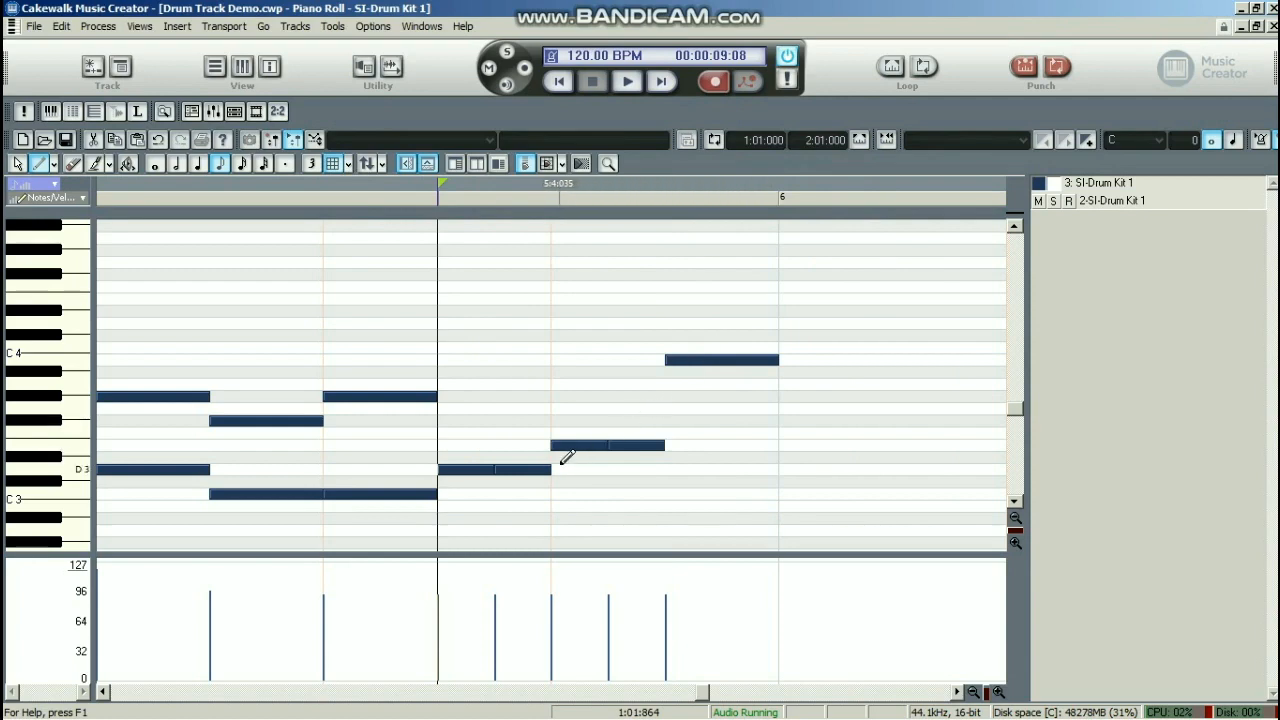
Shorten the second D3 note of the fill to a 32nd note and draw another 32nd D3 note directly after it
drag(551, 469, 522, 488)
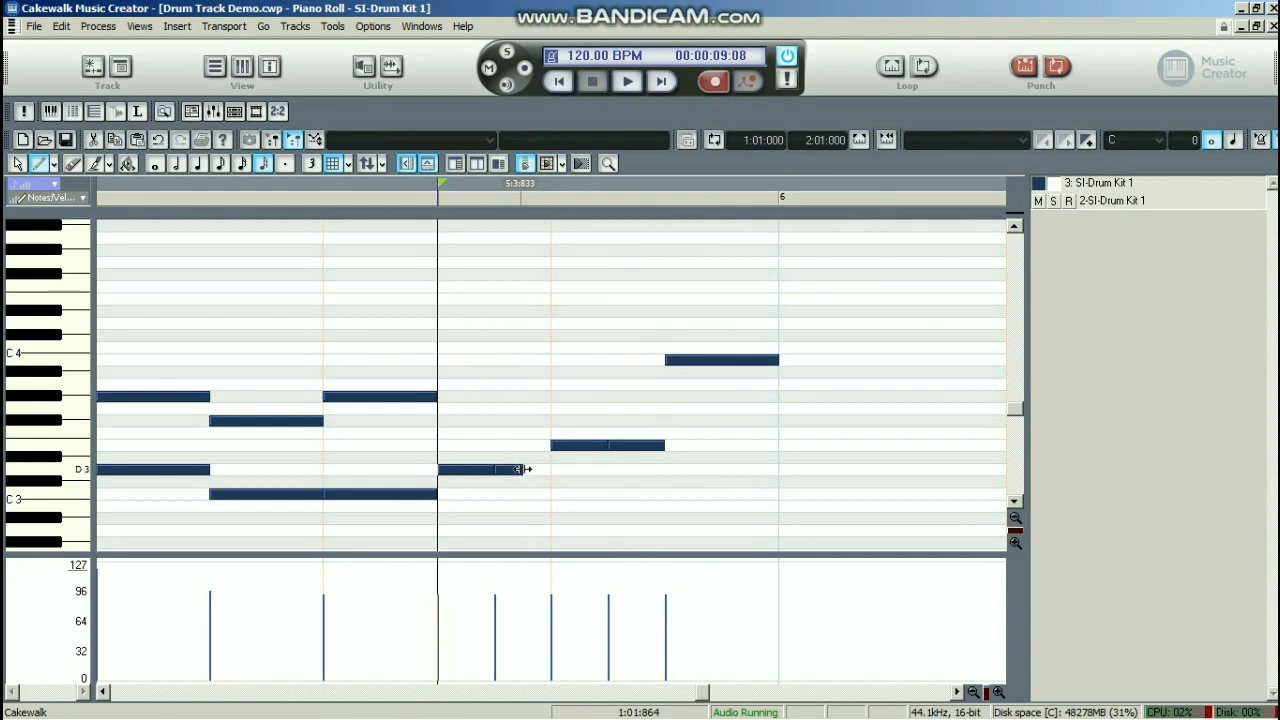
click(530, 469)
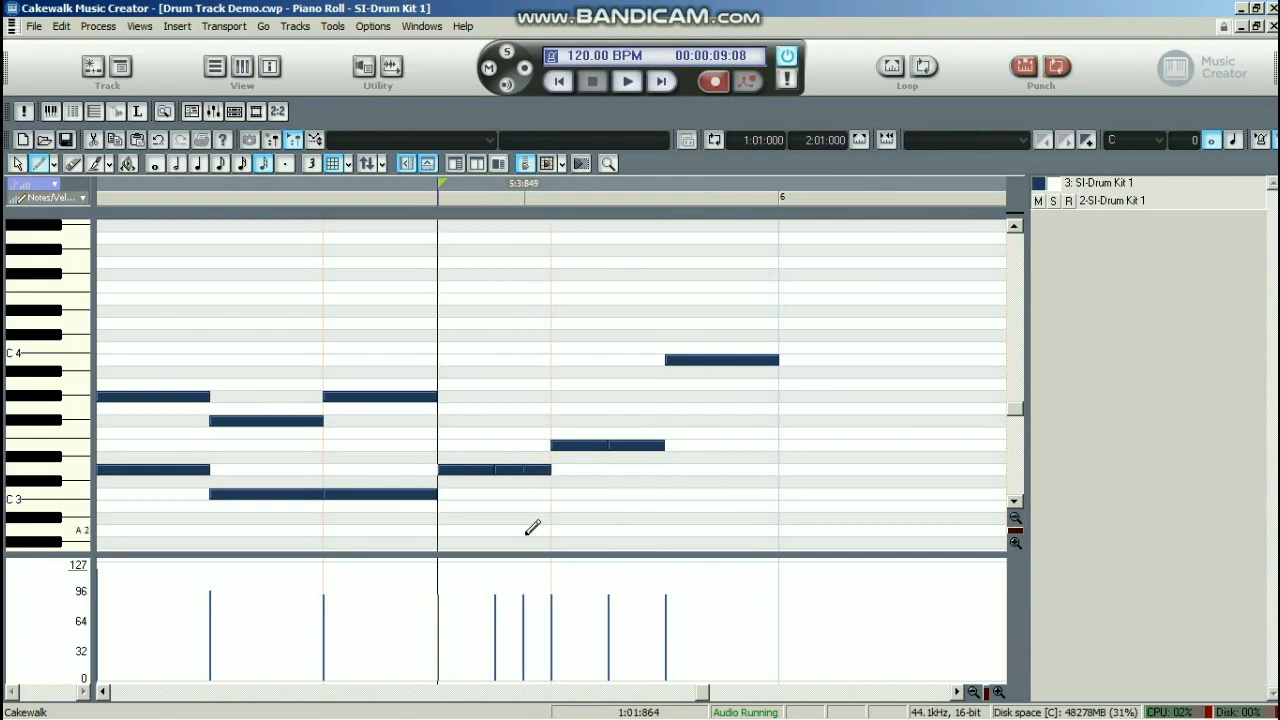
click(973, 692)
click(973, 692)
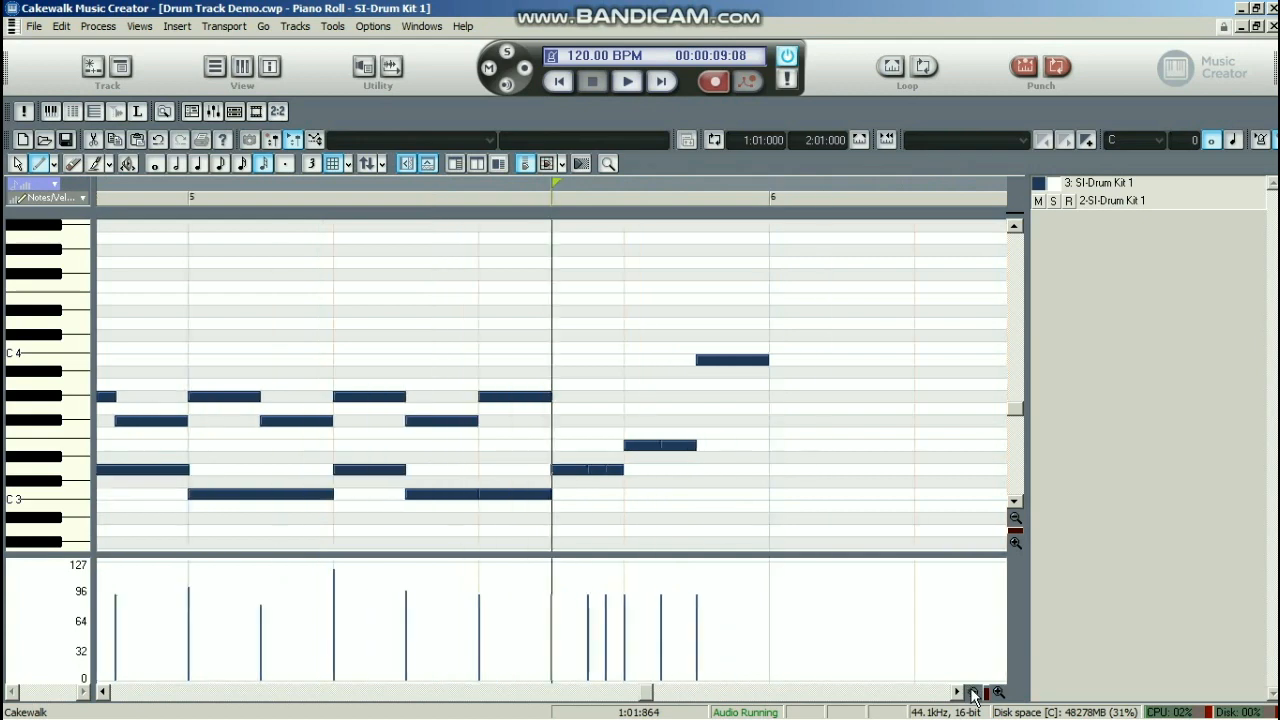
Redraw the fill's velocities in measure 5, with the first hit near 102 and the remaining notes rising from about 64 to 106
click(973, 692)
click(973, 692)
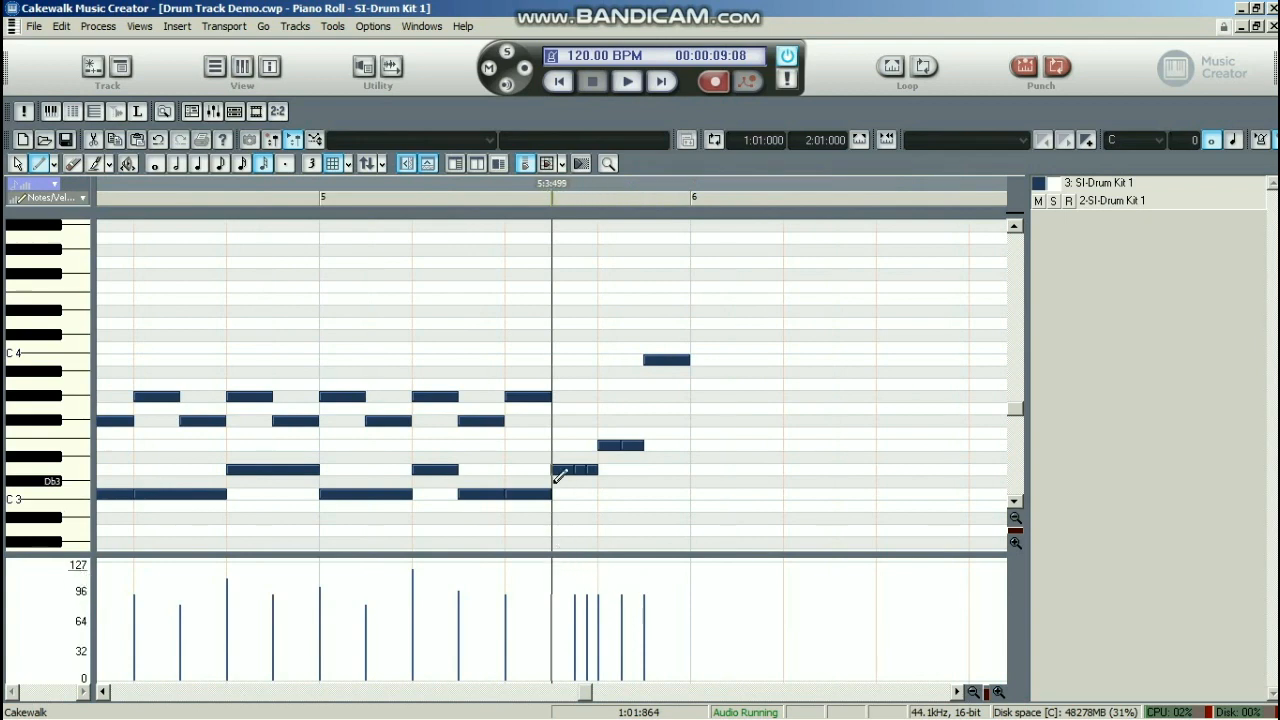
click(998, 692)
click(998, 692)
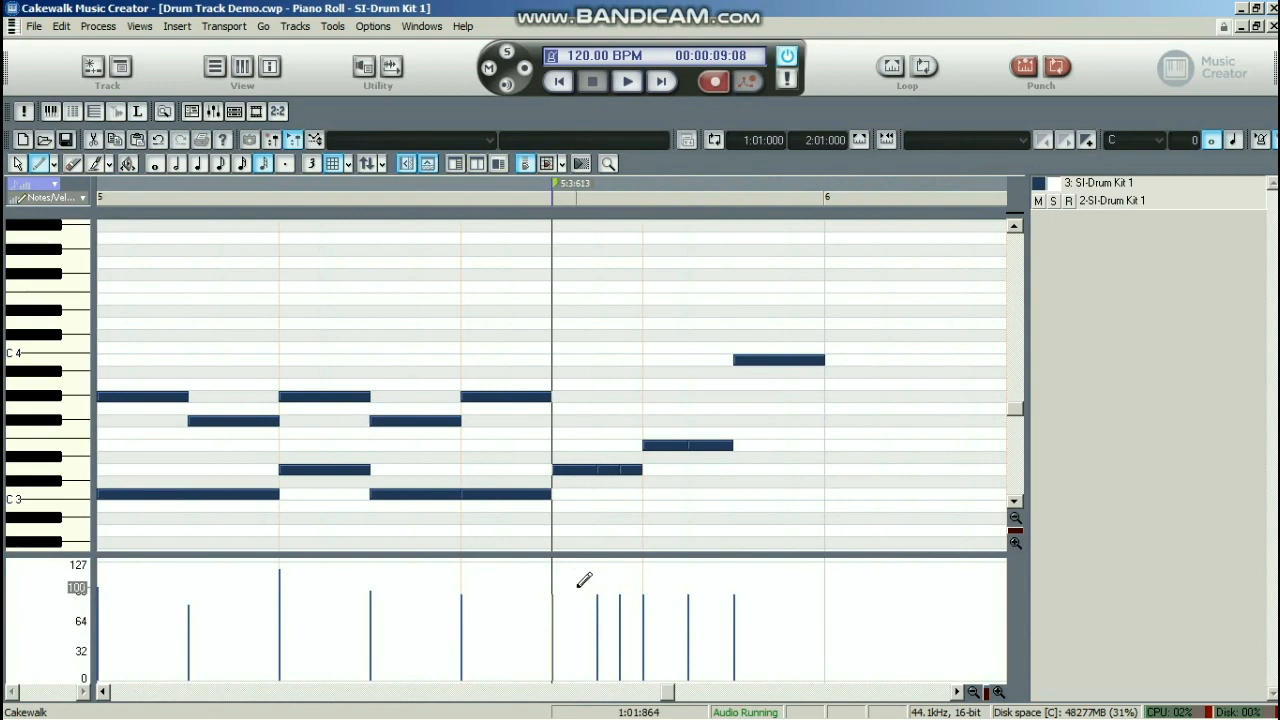
mouse_move(551, 582)
mouse_down()
mouse_move(598, 628)
mouse_move(749, 571)
mouse_up()
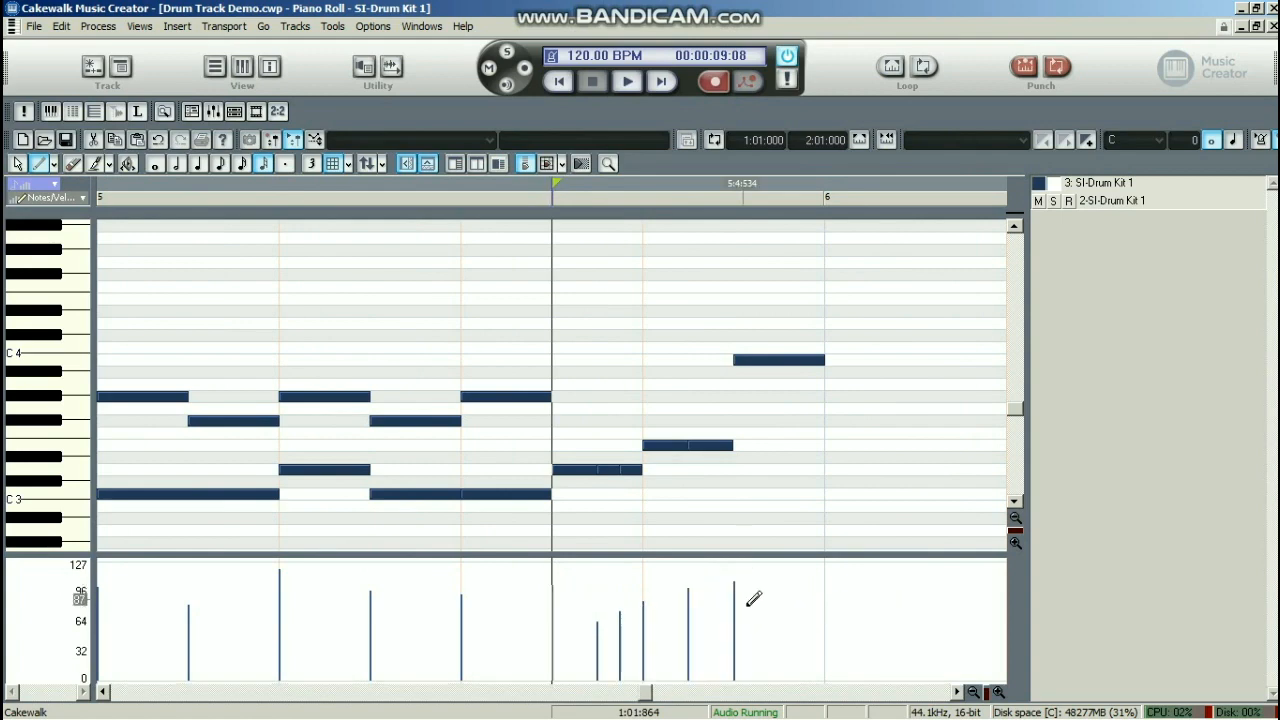
Play the whole drum track from the beginning to hear the pattern and its fill
click(968, 692)
click(970, 693)
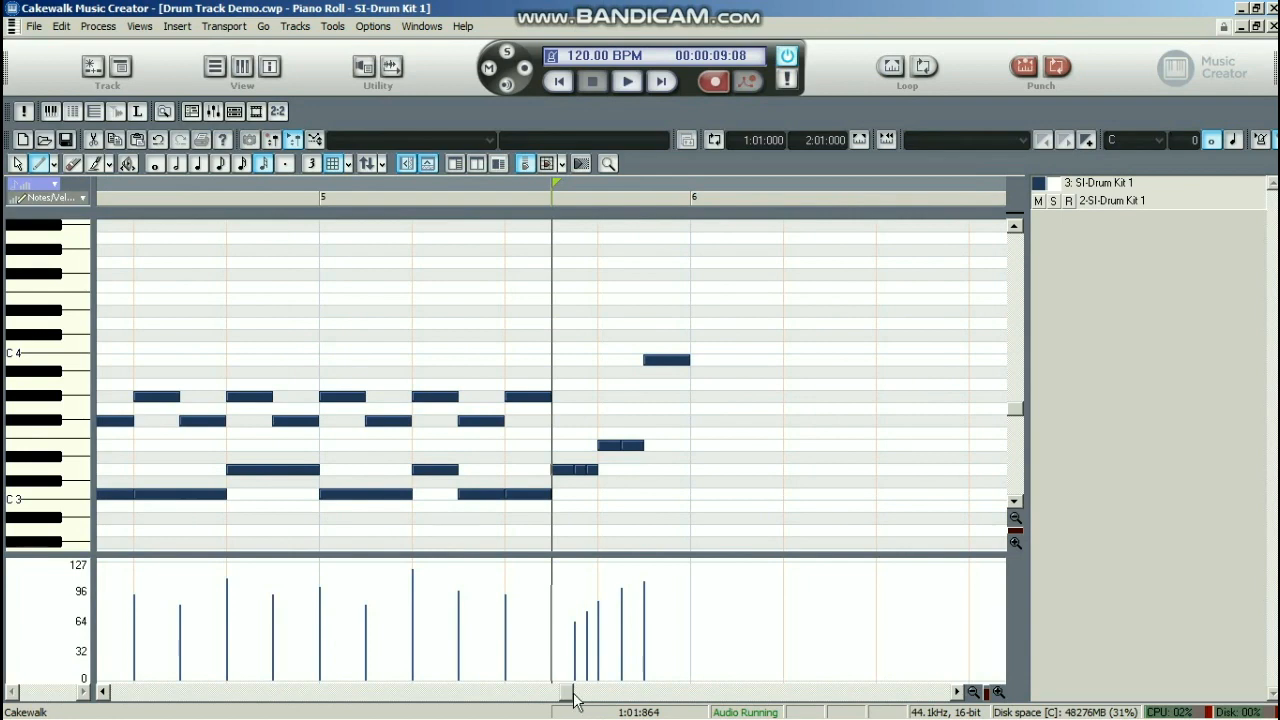
drag(575, 700, 562, 703)
key(ctrl+Home)
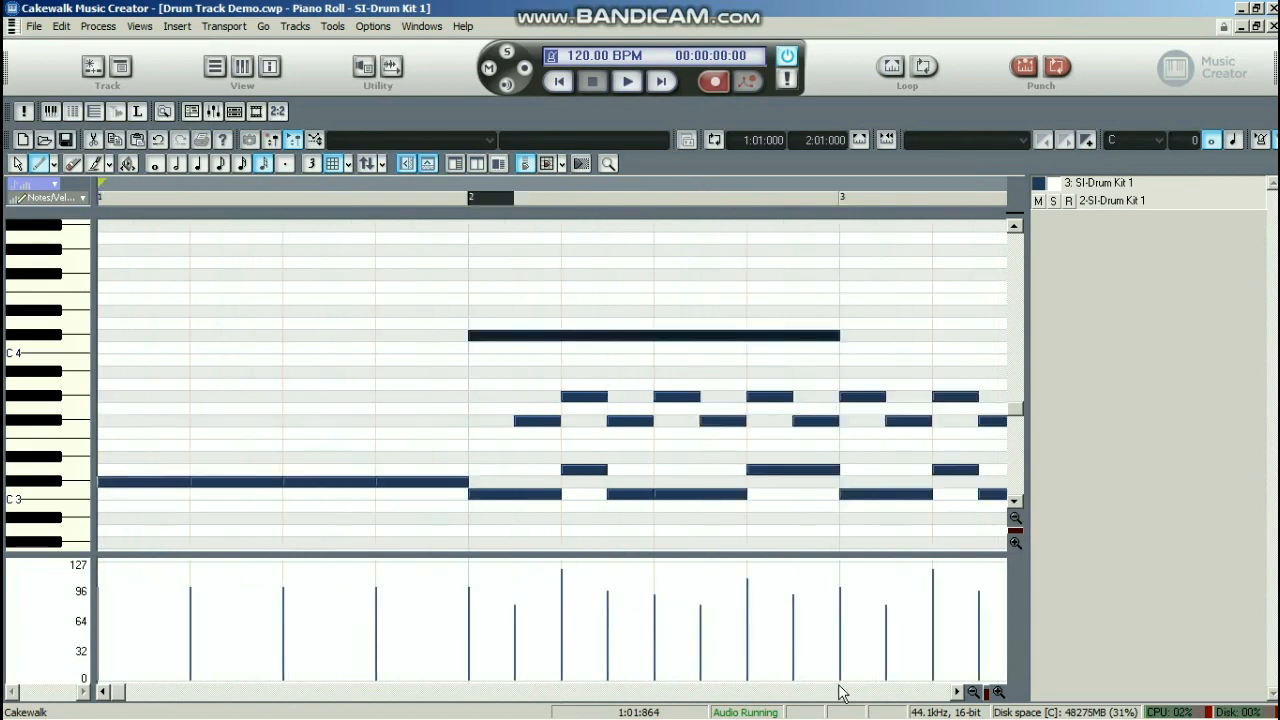
click(972, 692)
click(972, 692)
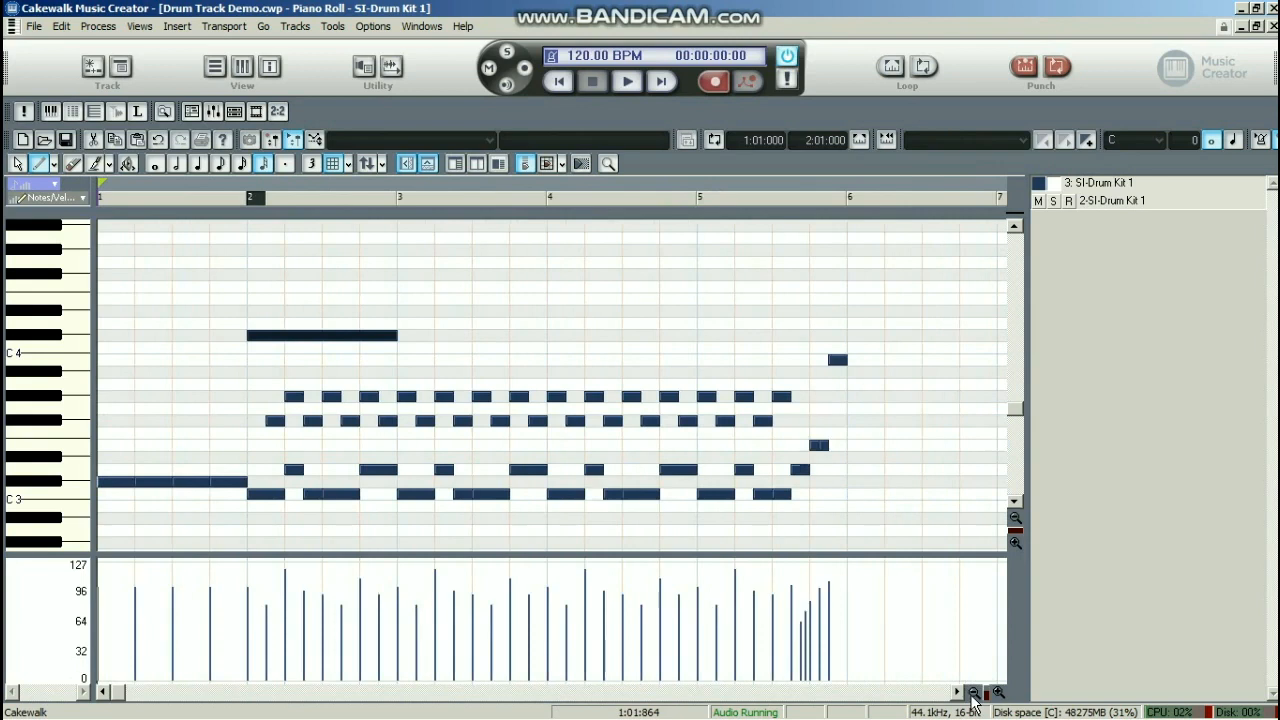
key(space)
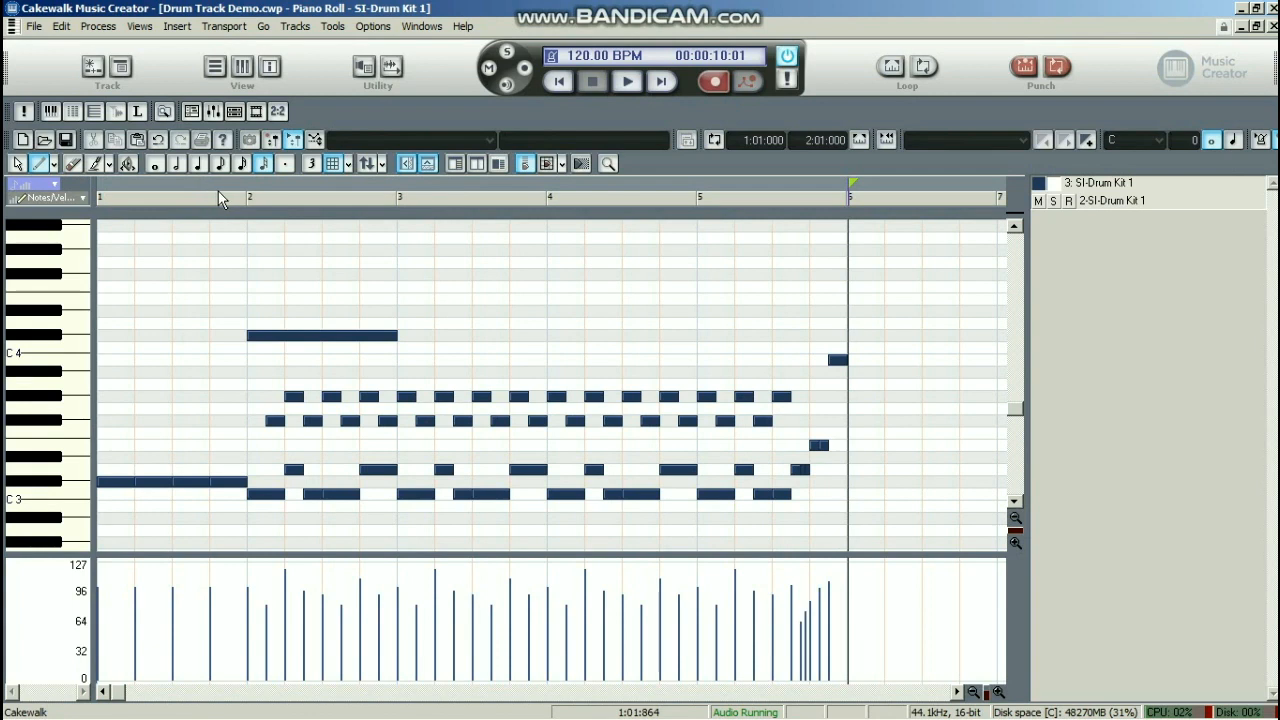
Select all notes from measure 2 through the end of measure 5 and copy them as events in tracks
click(18, 163)
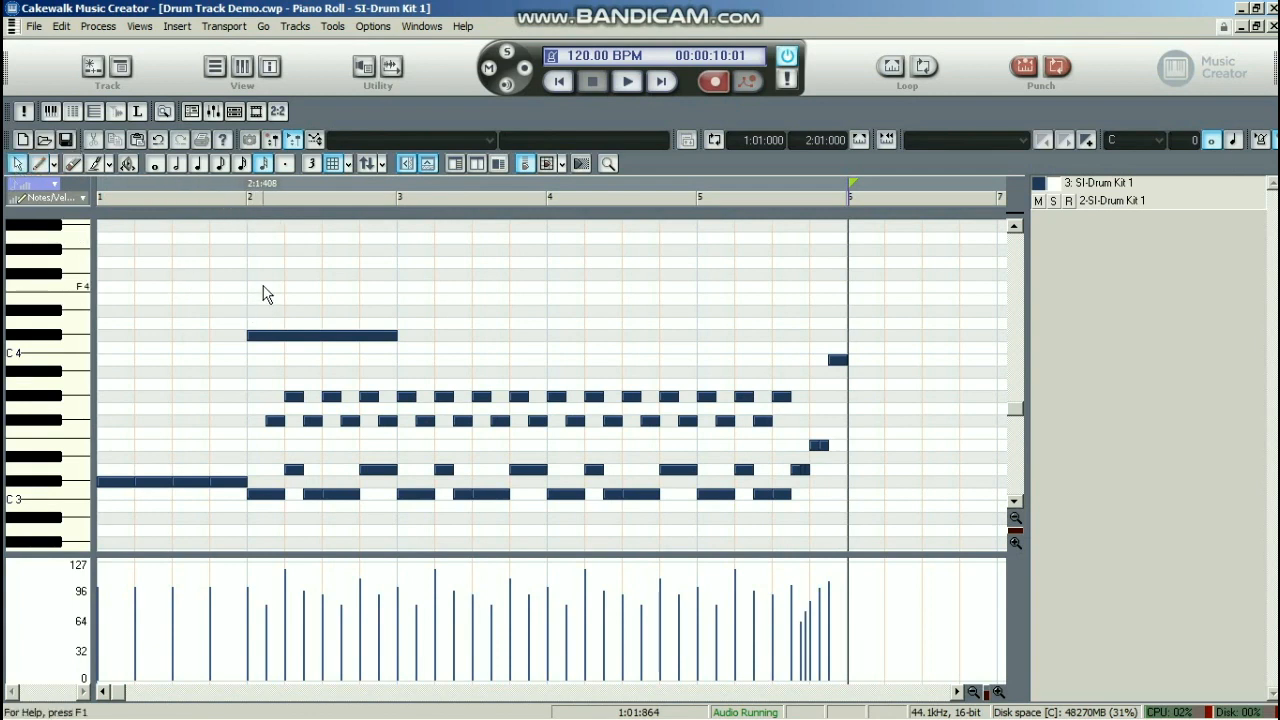
drag(261, 284, 840, 518)
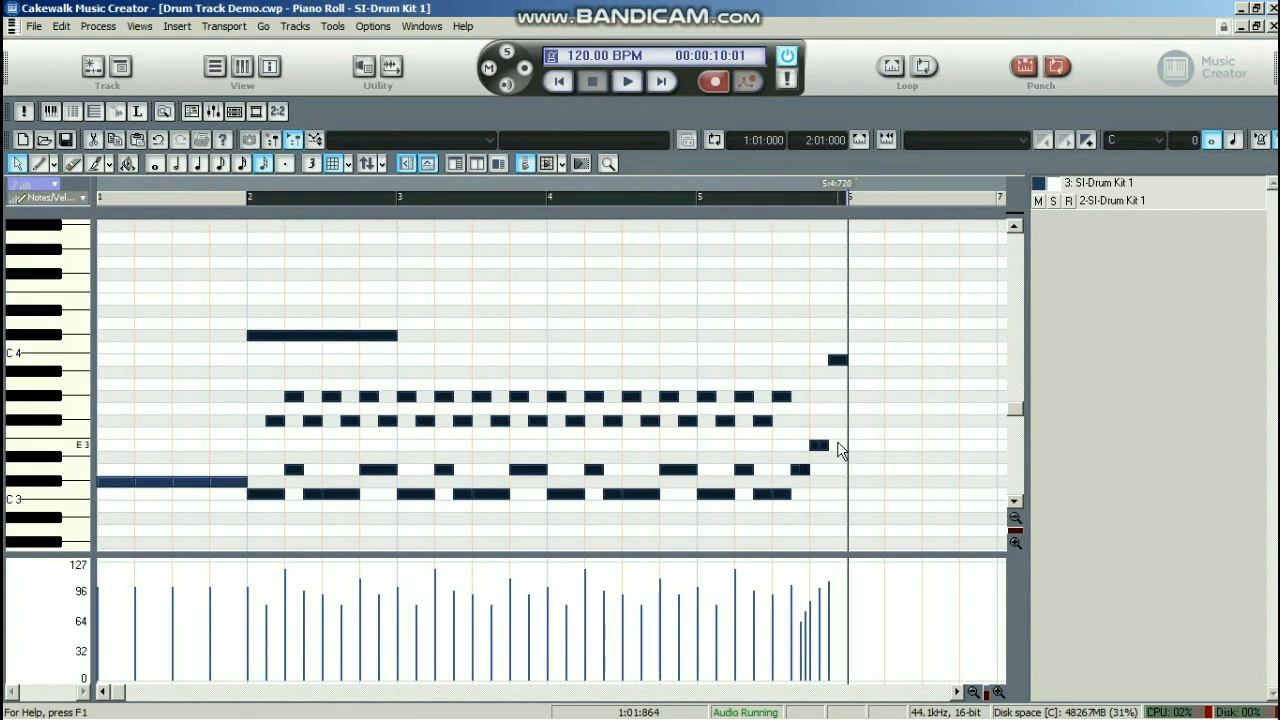
key(ctrl+c)
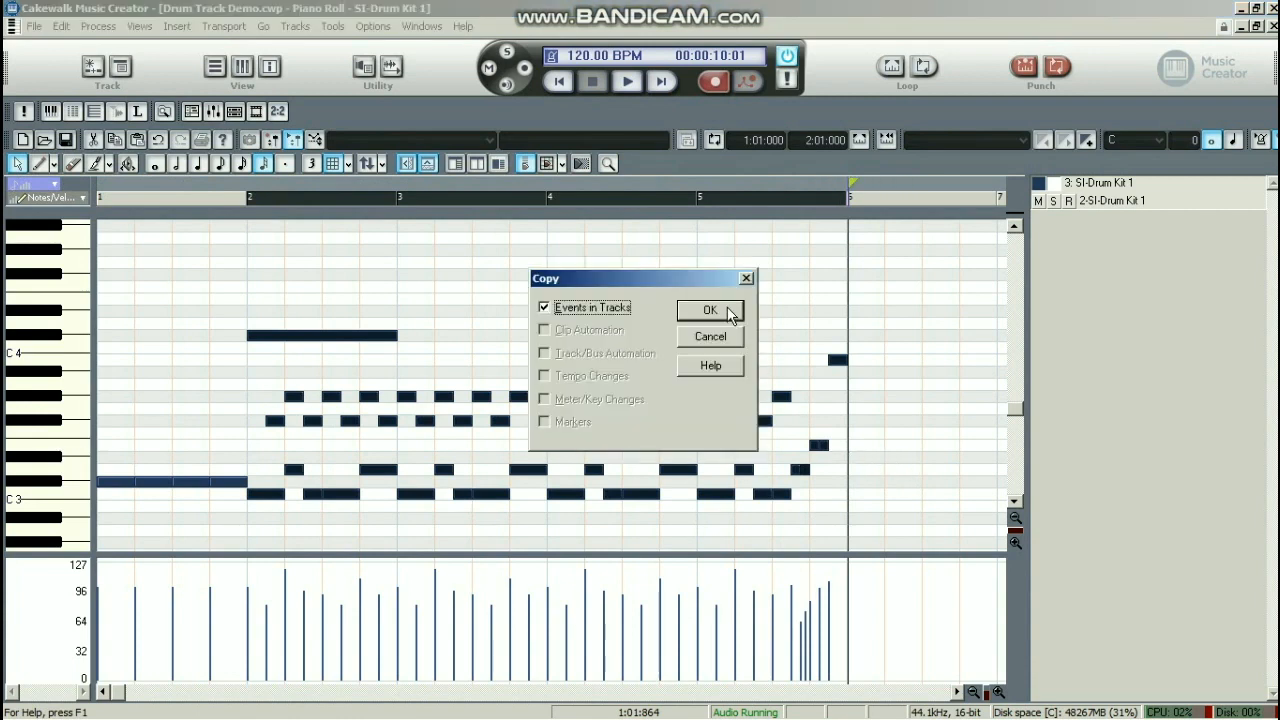
click(731, 313)
Set the playback position to the start of measure 6 and paste the copied measures there
click(844, 190)
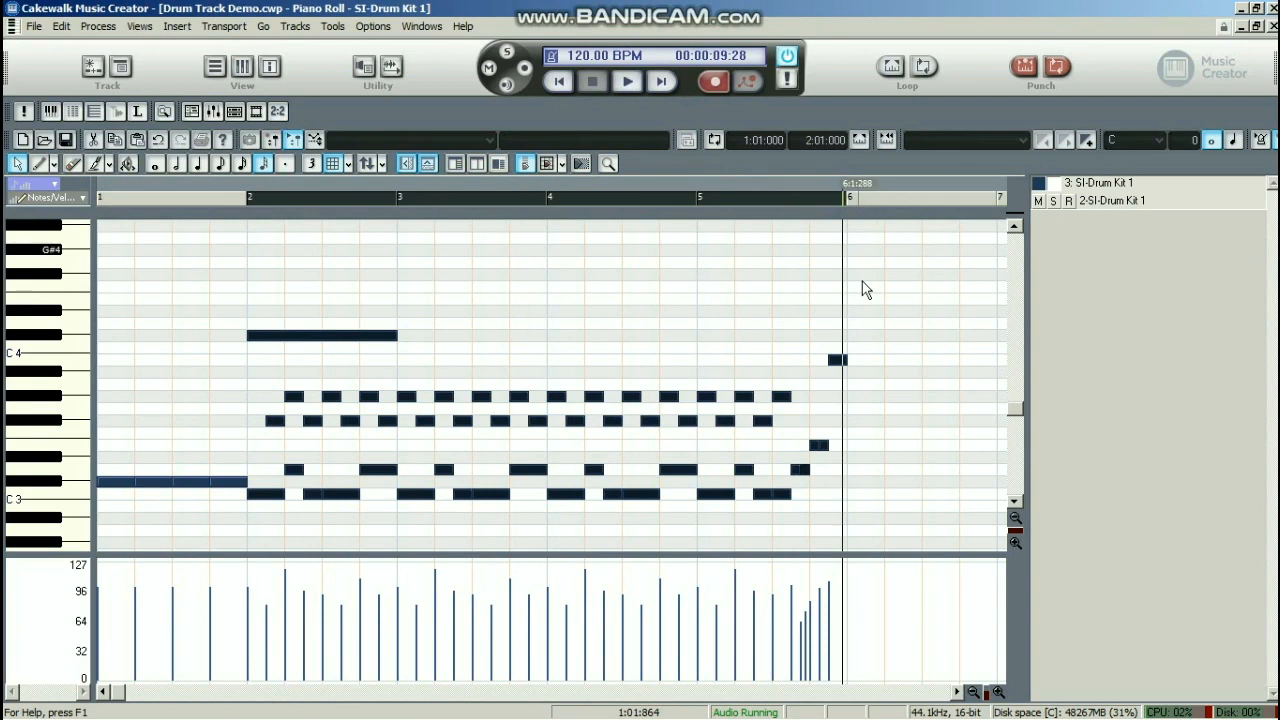
click(998, 692)
click(998, 692)
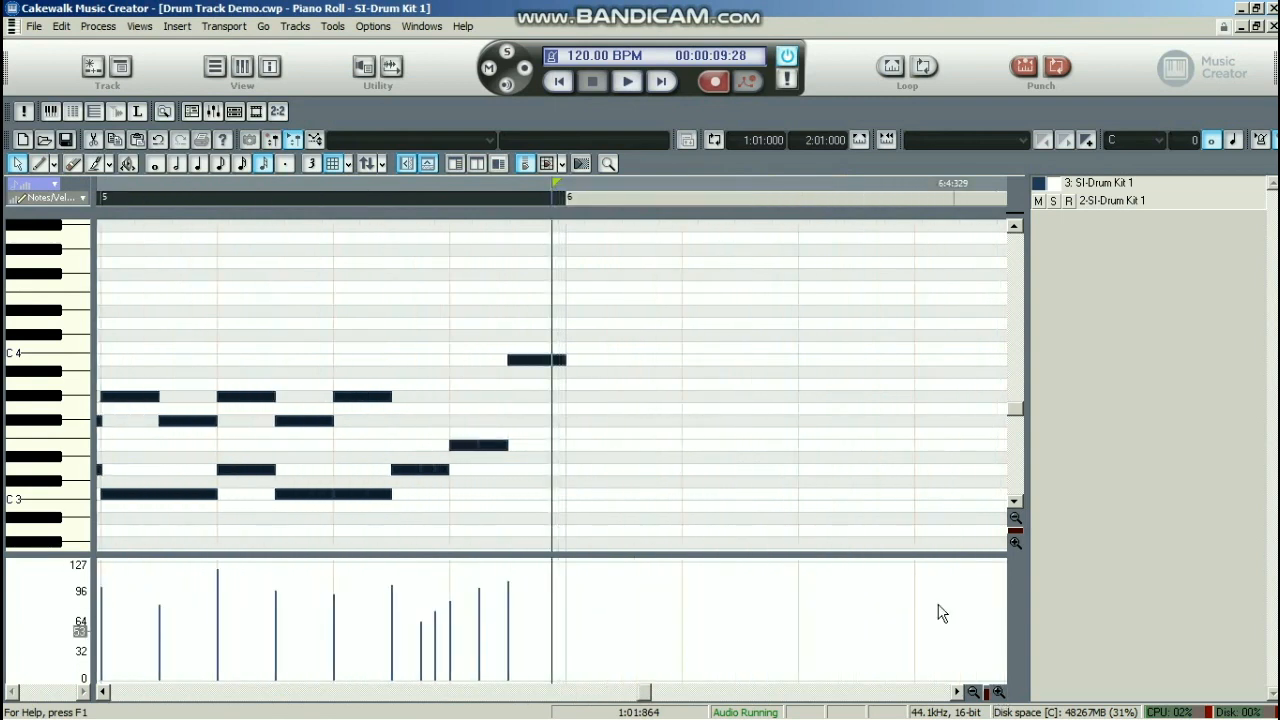
click(570, 195)
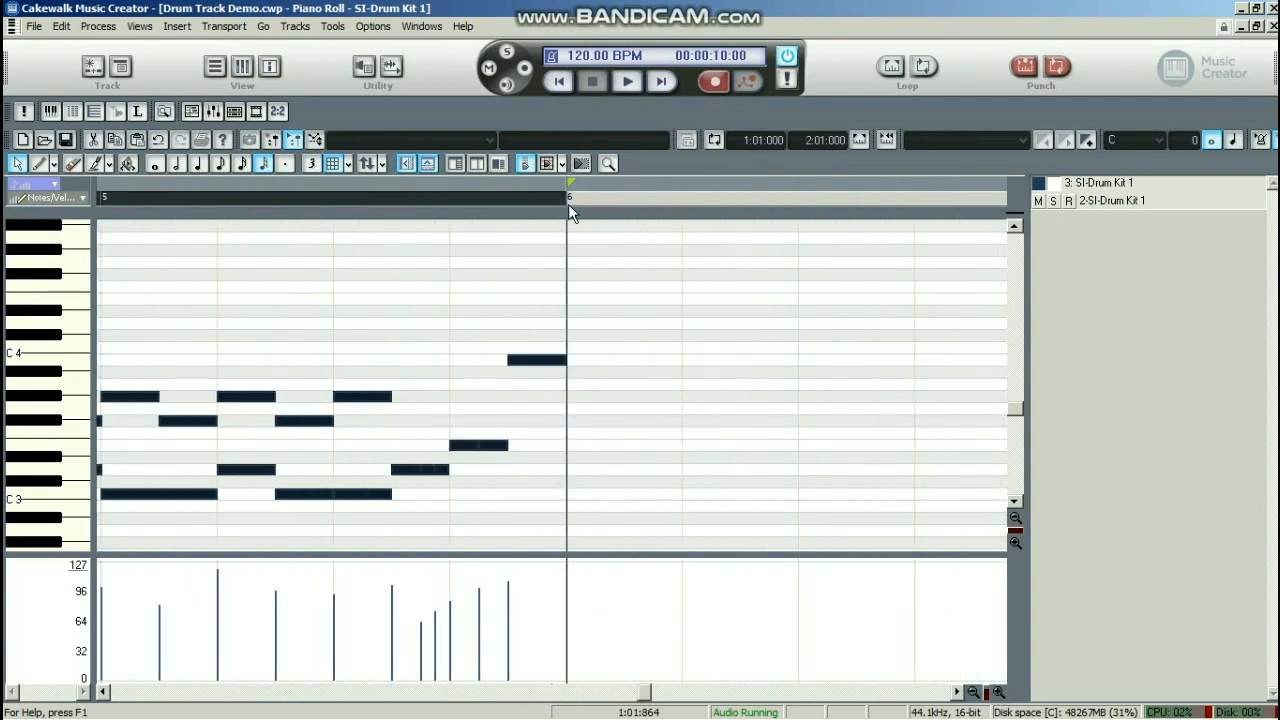
key(ctrl+v)
click(555, 266)
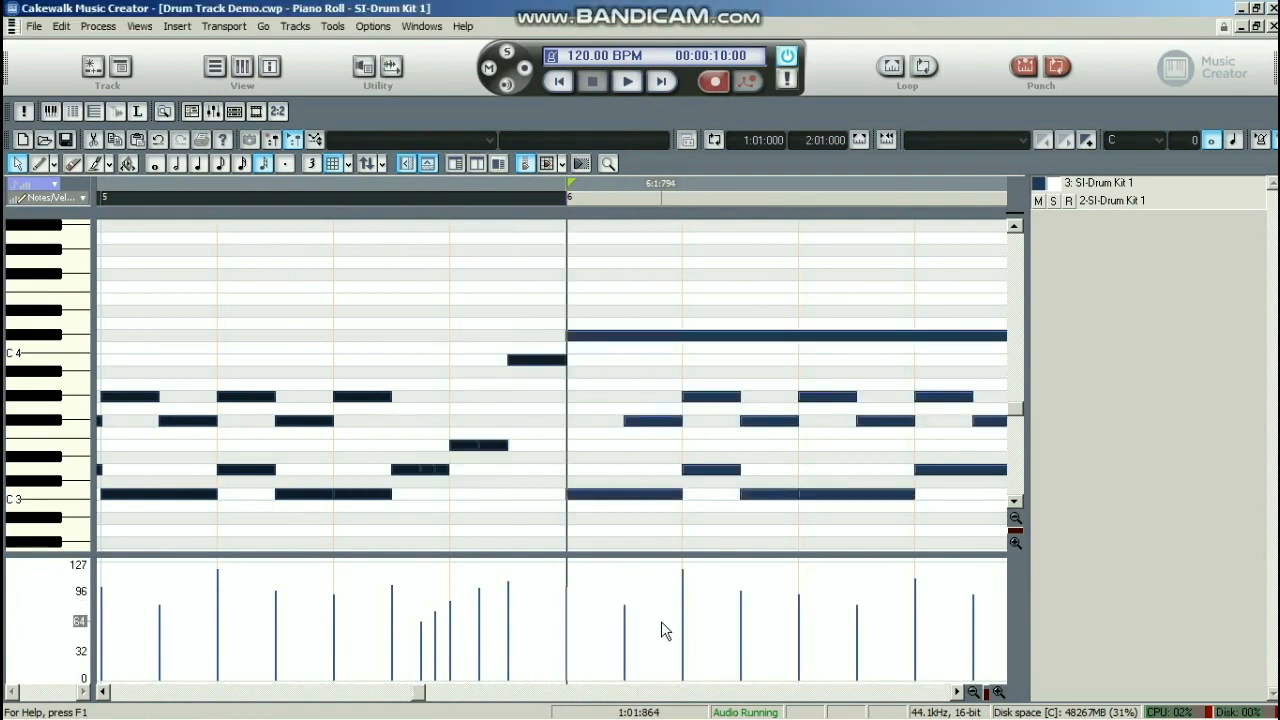
Examine the pasted pattern through to its closing fill in measure 9
click(972, 691)
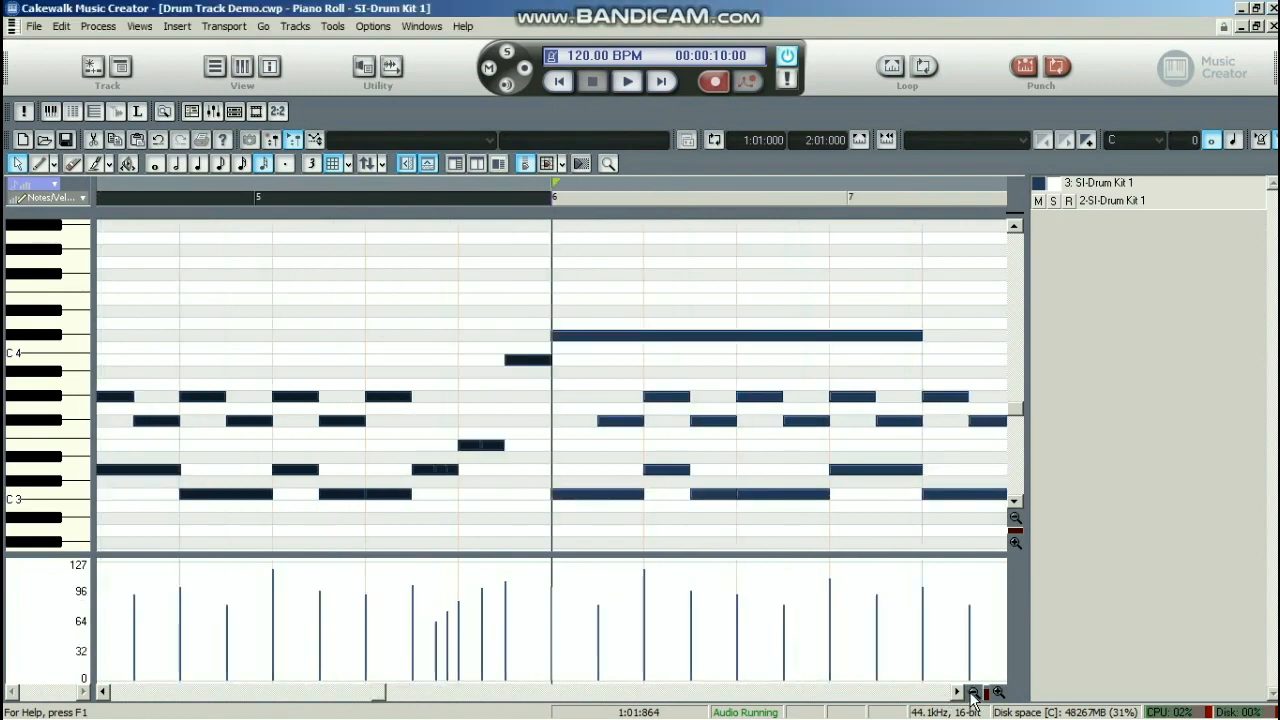
click(972, 691)
click(972, 691)
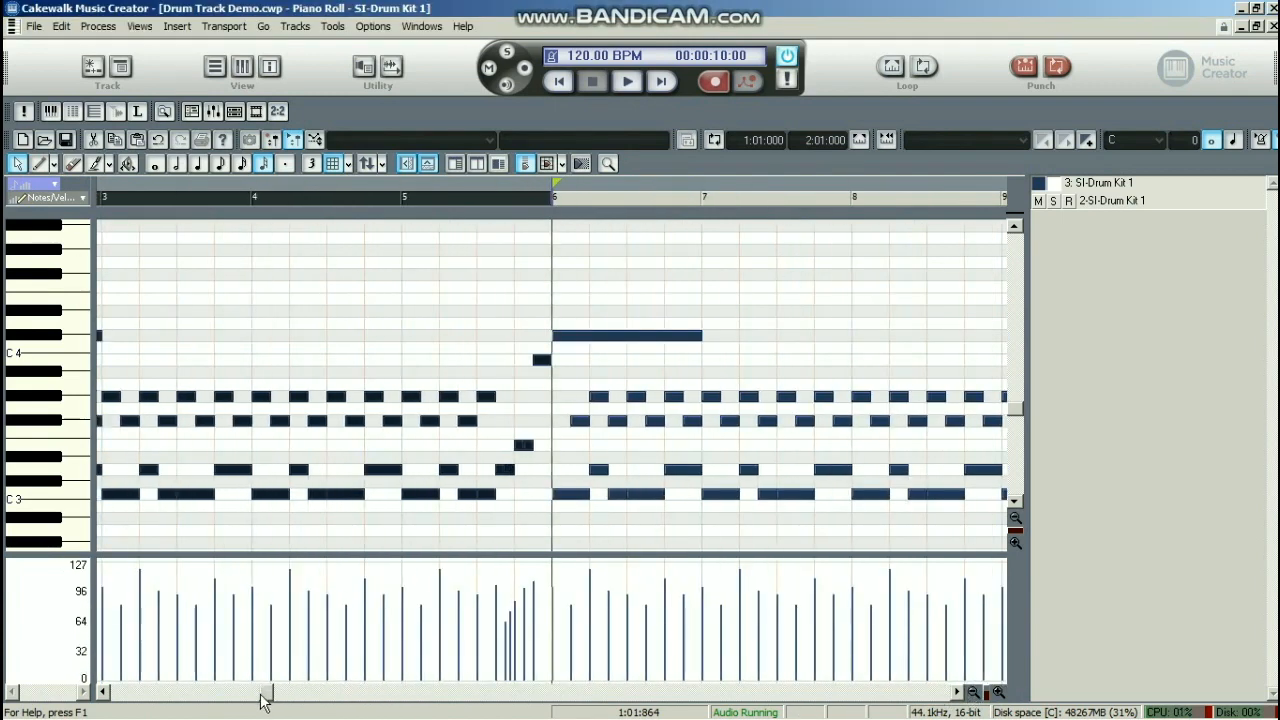
drag(265, 694, 522, 694)
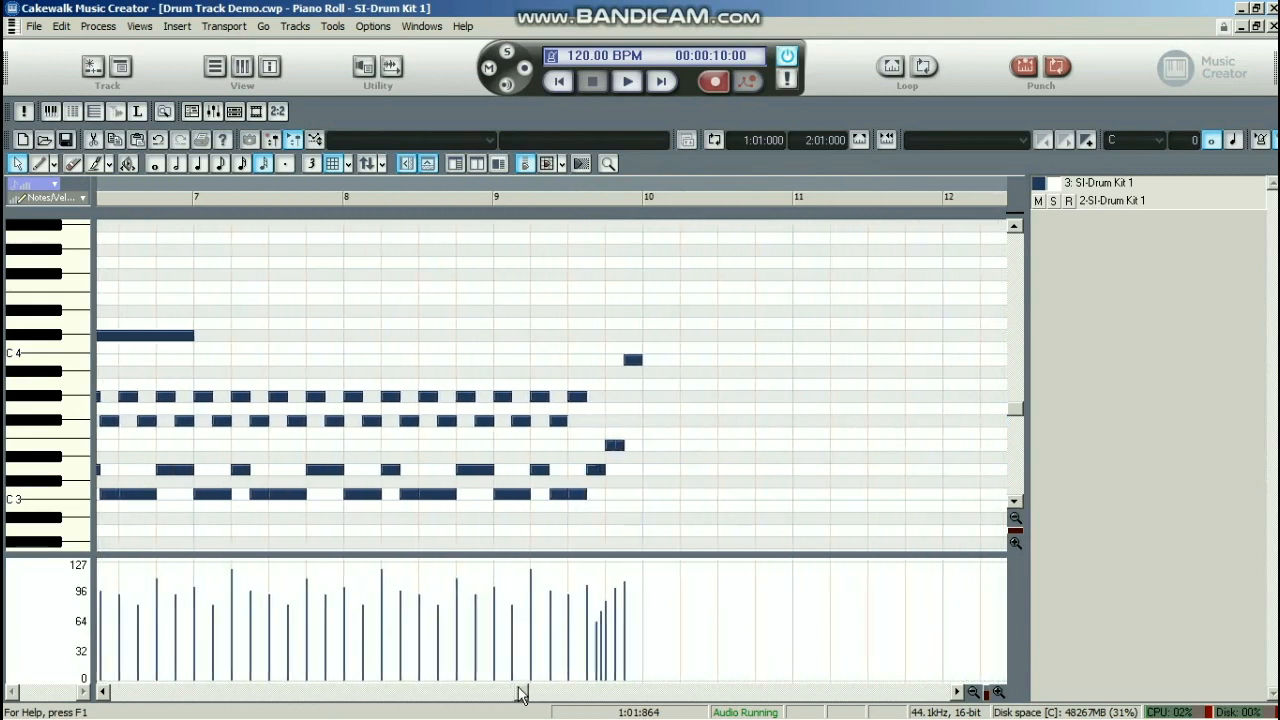
click(591, 198)
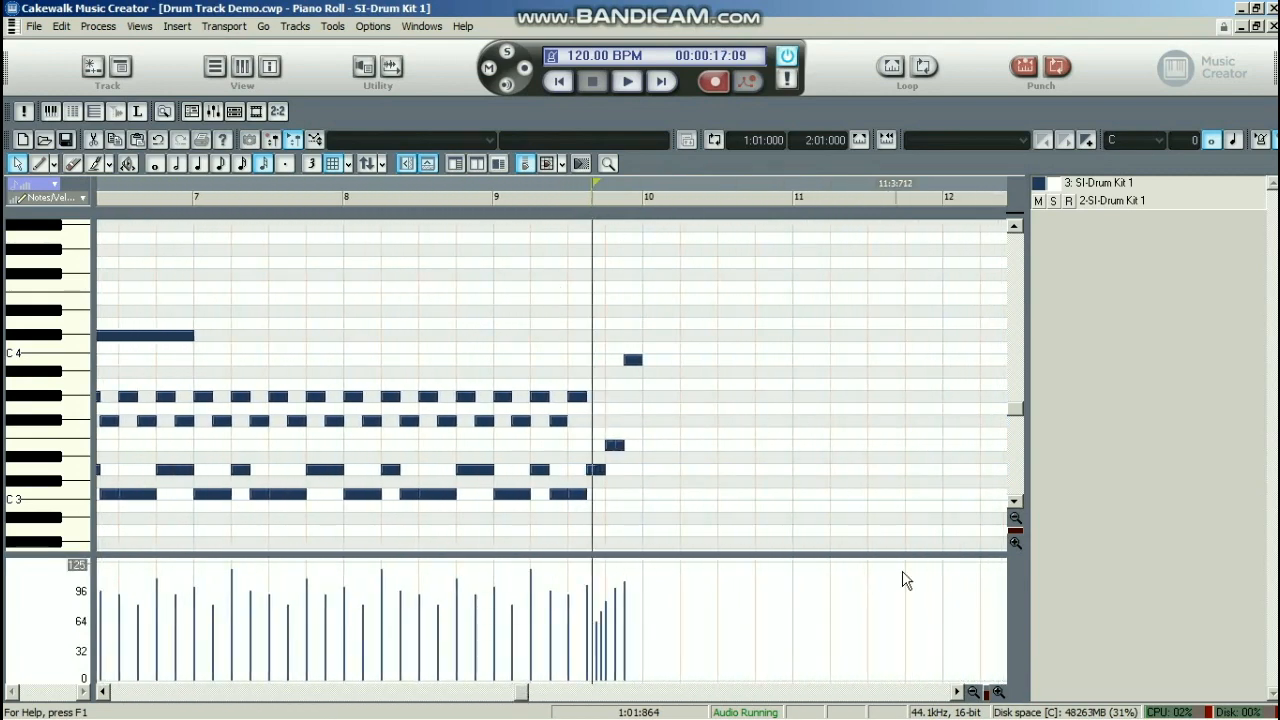
click(998, 692)
click(998, 693)
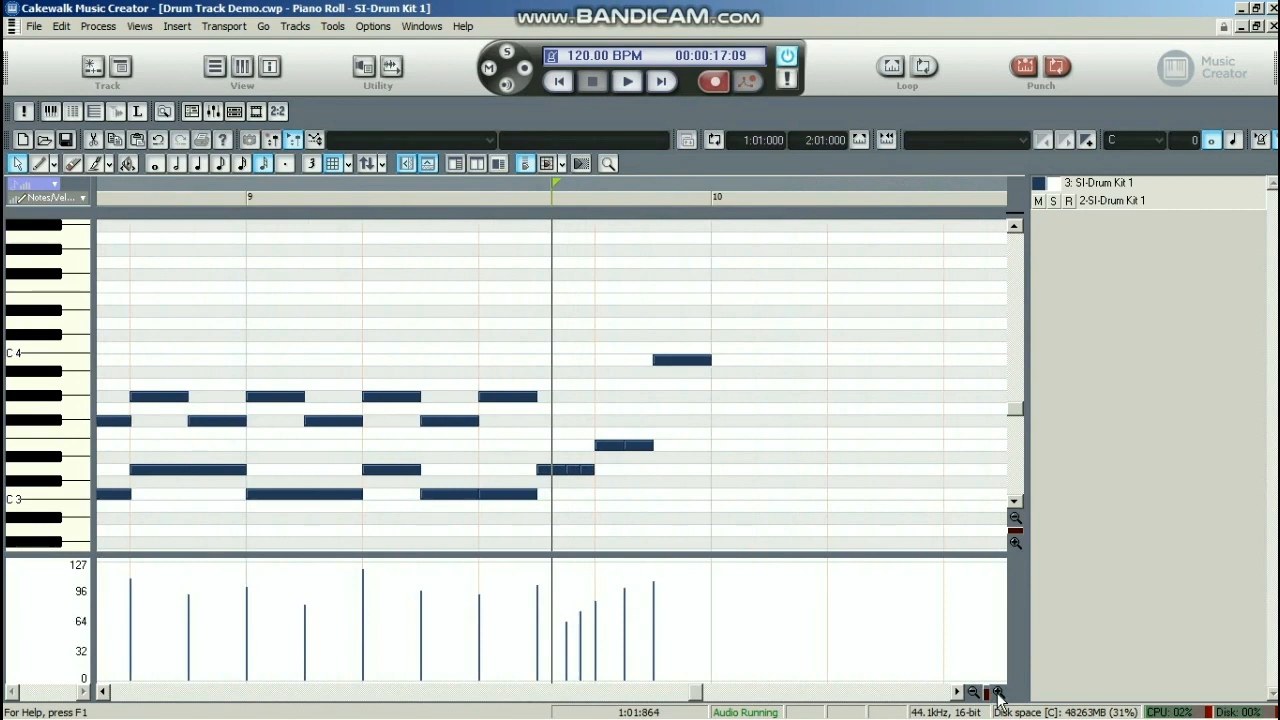
click(998, 693)
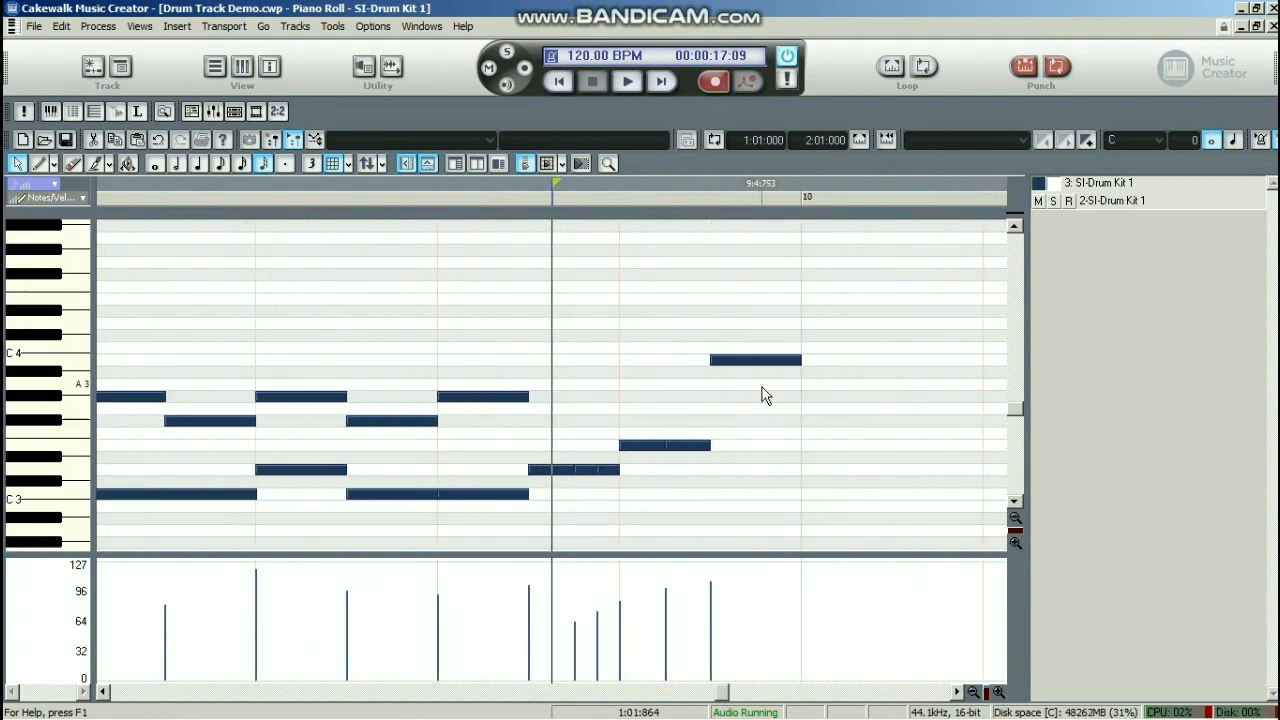
drag(723, 694, 700, 700)
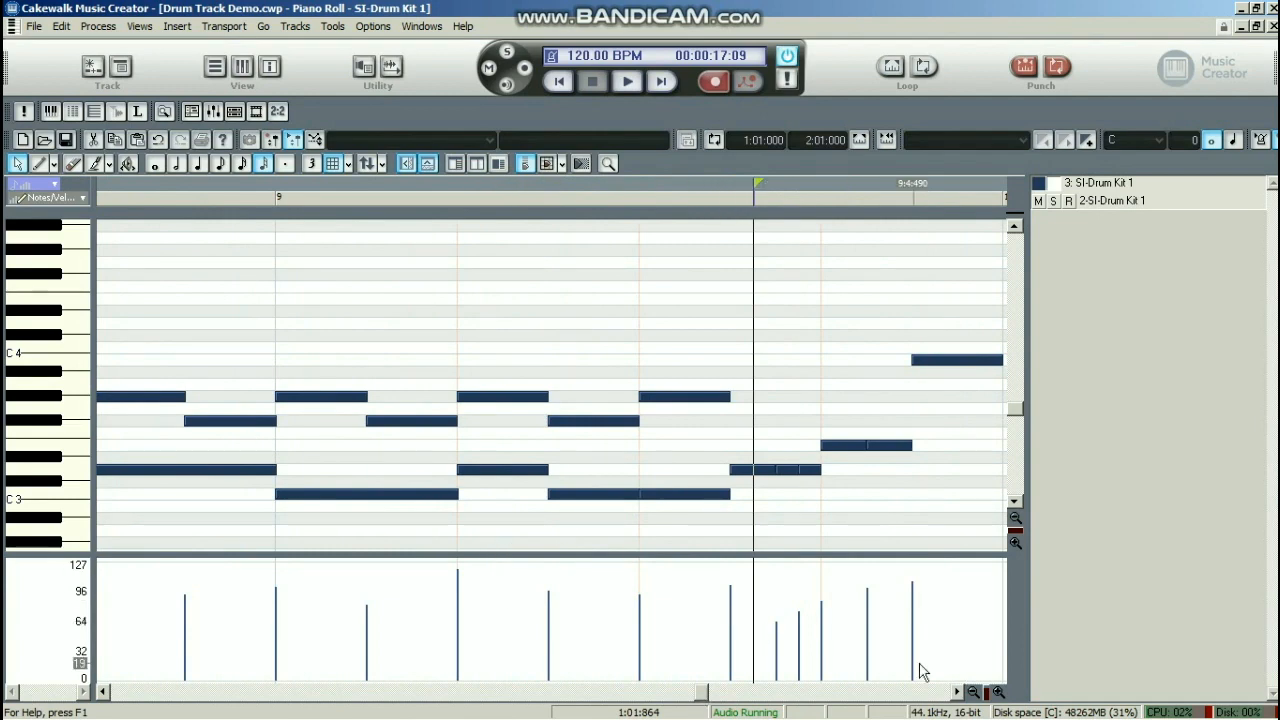
click(973, 691)
click(973, 691)
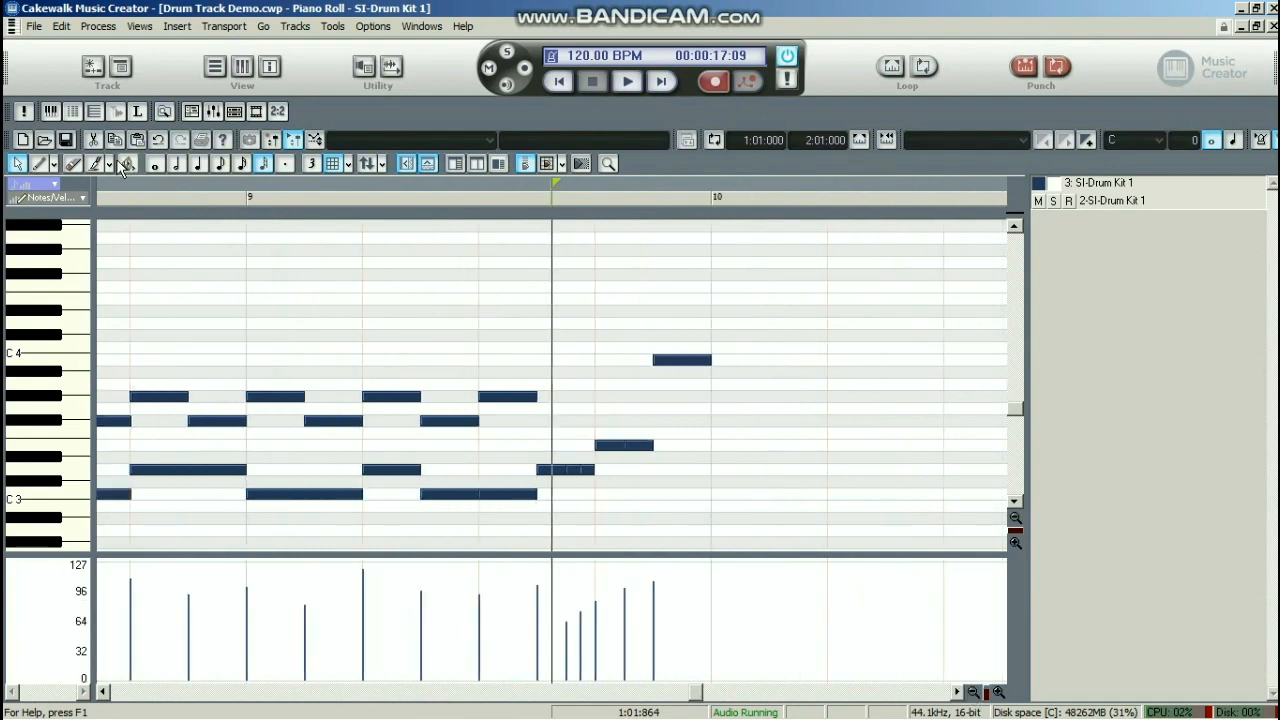
Erase the Ab3 on beat 3, the last two C3 notes and the F#3 halfway through beat 2 in measure 9
click(72, 165)
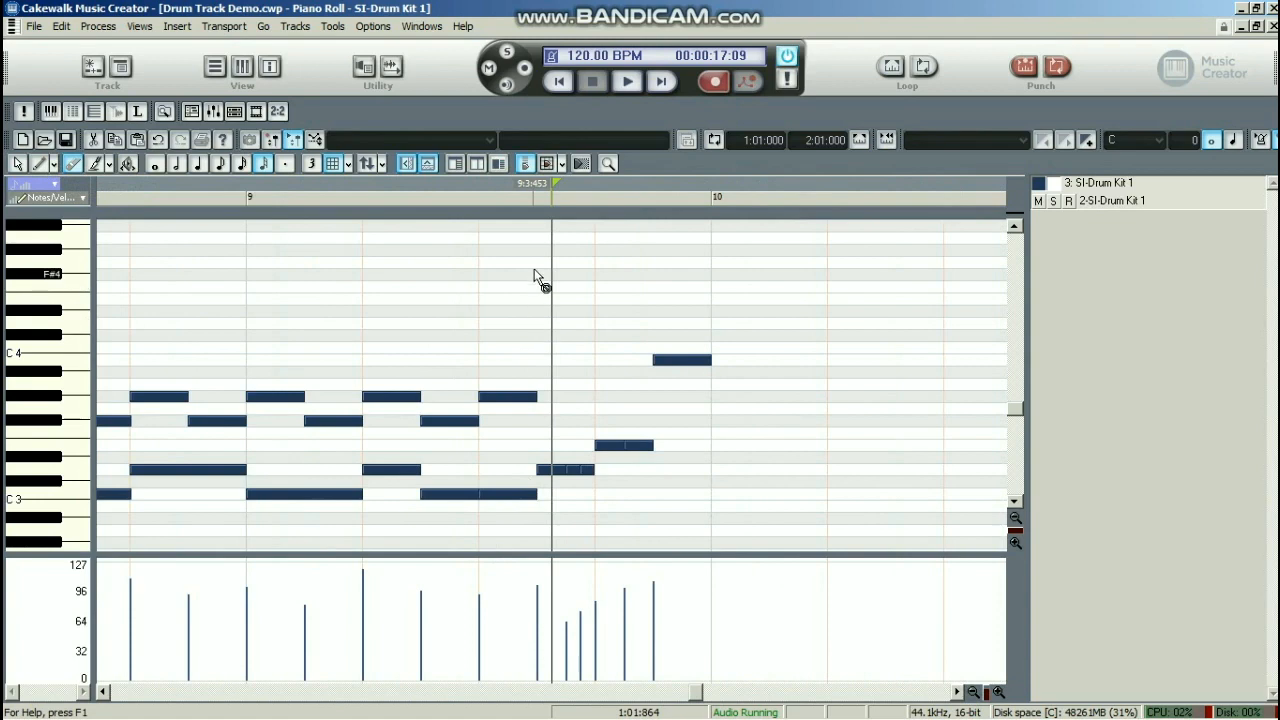
click(541, 203)
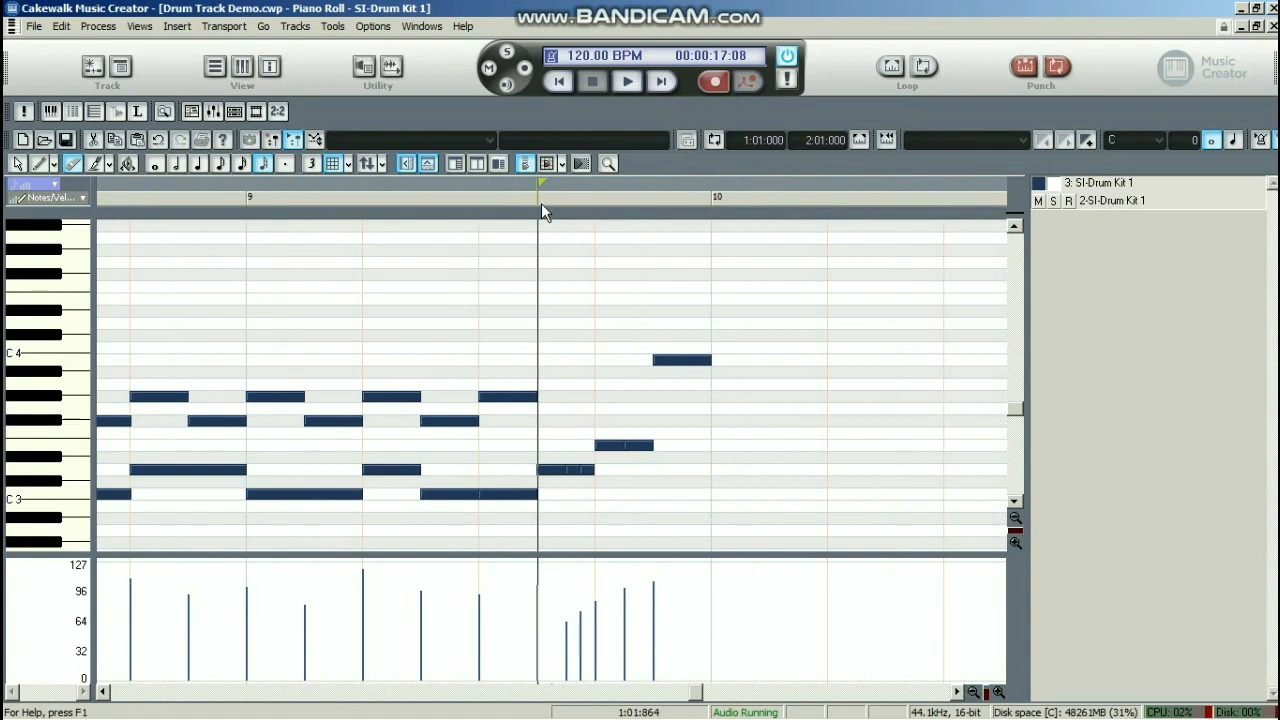
click(520, 398)
click(498, 500)
click(463, 494)
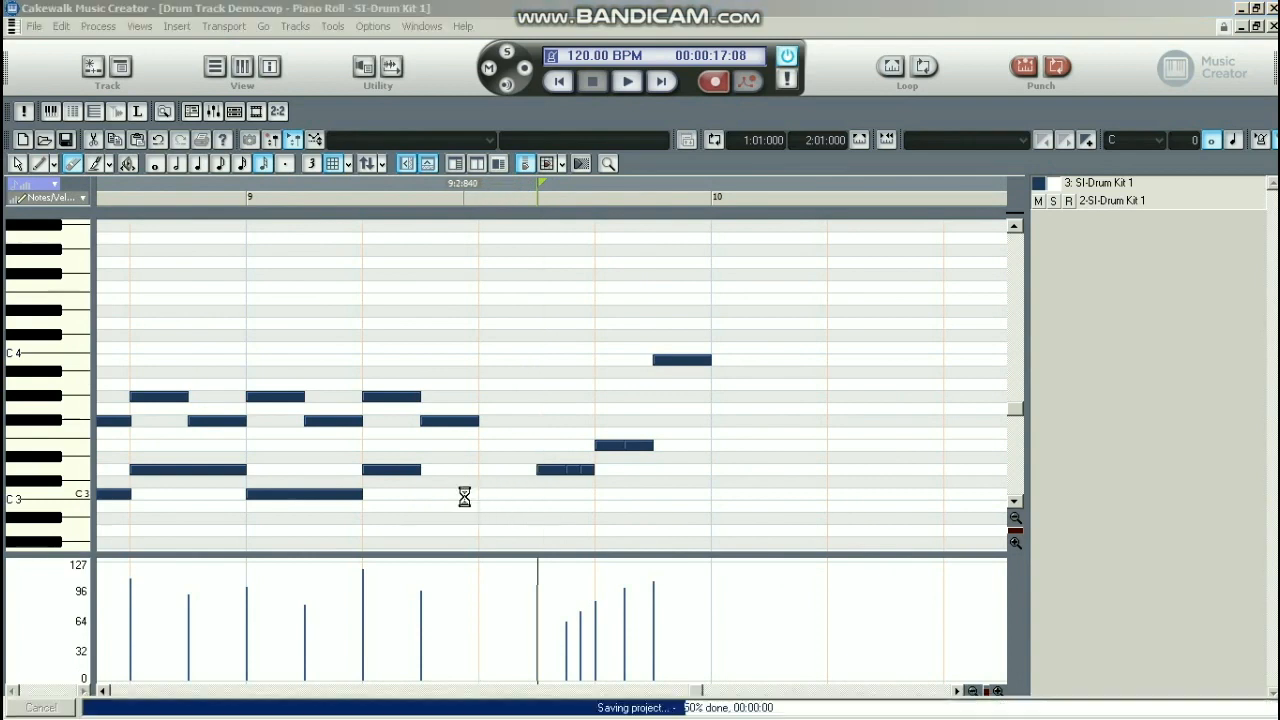
click(448, 420)
Select the fill notes in measure 9 and move them one beat earlier, so the fill ends at beat 4
click(17, 163)
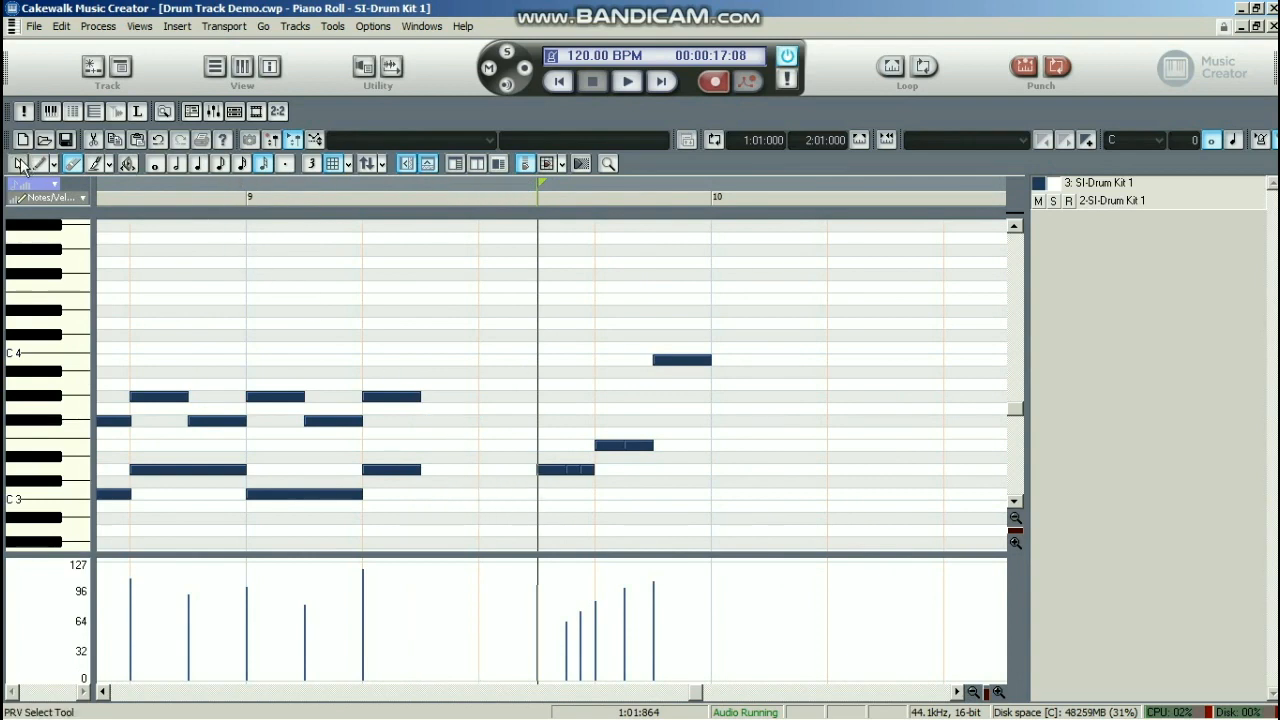
drag(463, 311, 700, 492)
drag(697, 362, 575, 360)
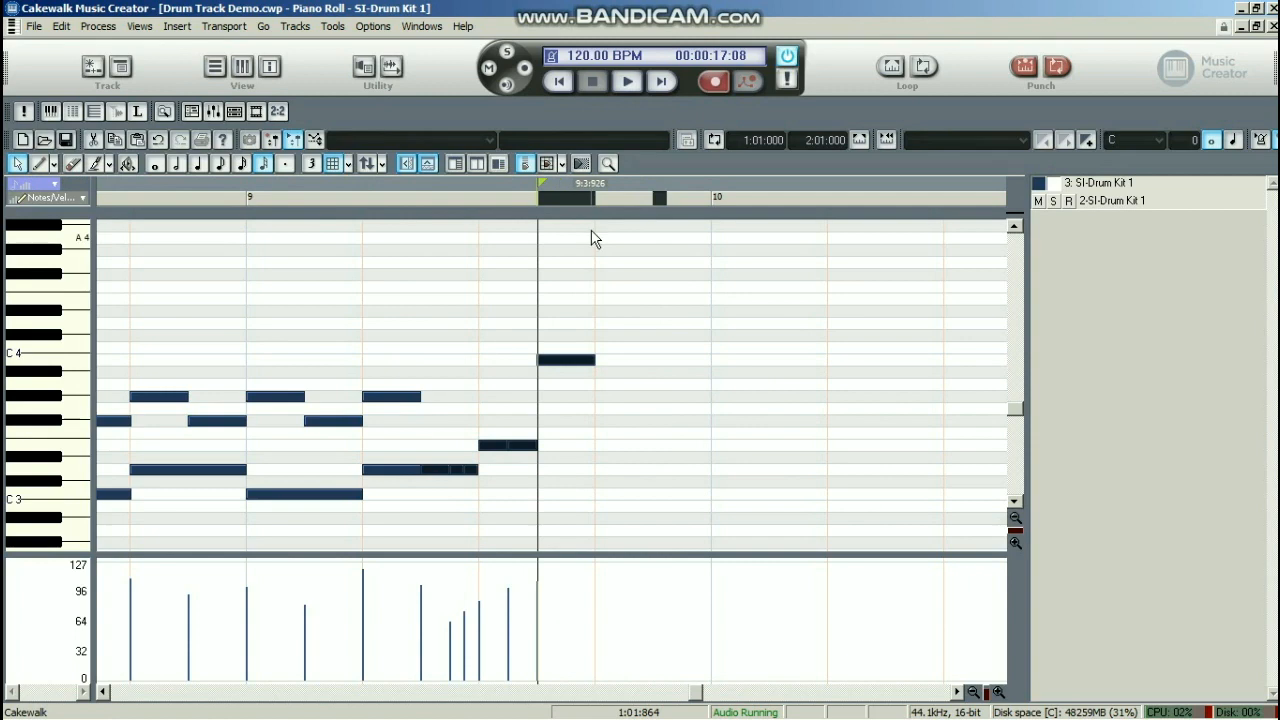
Set the playback position to beat 4 of measure 9 and draw quarter-note D3 and Eb3 notes there, both ending at measure 10
click(596, 198)
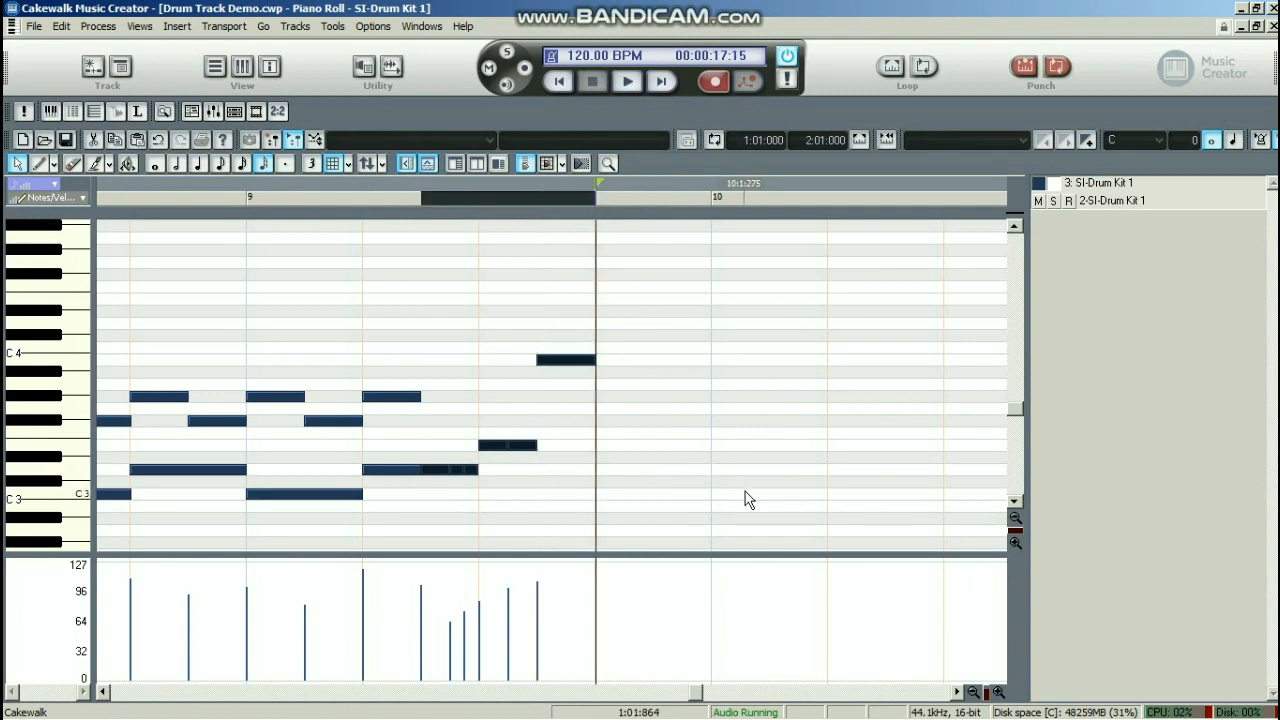
click(997, 691)
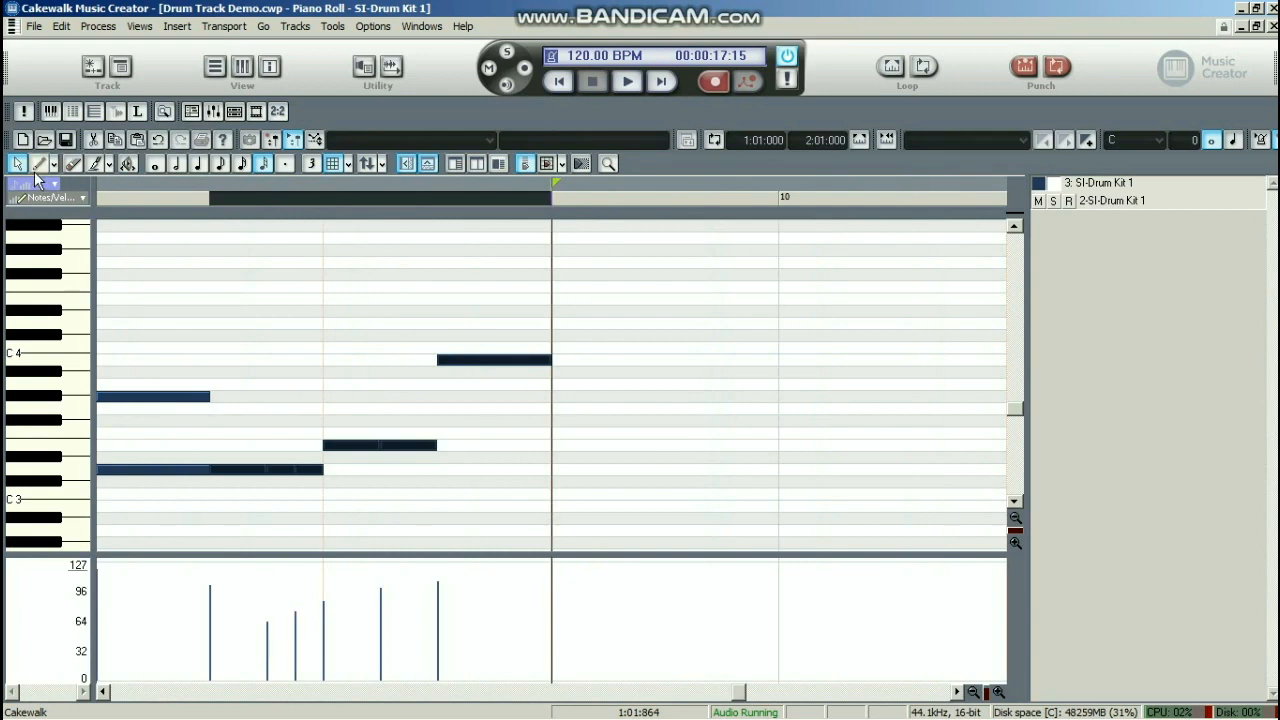
click(556, 468)
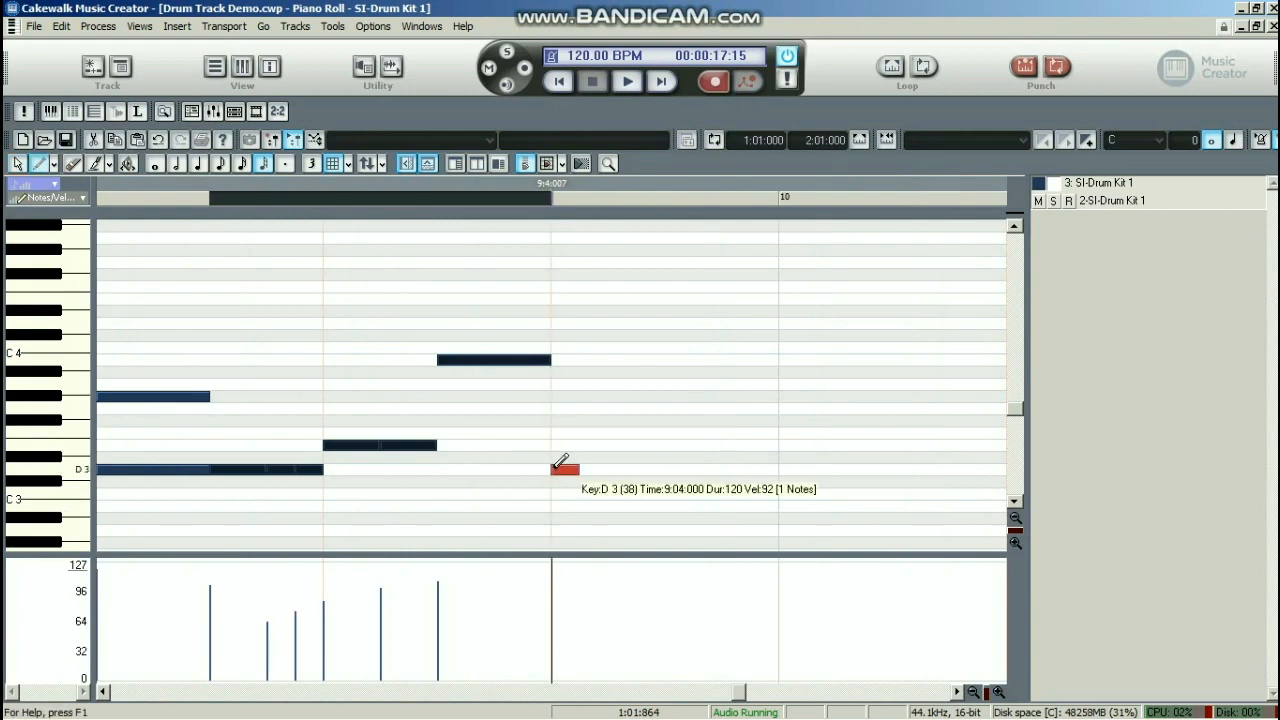
drag(580, 471, 779, 498)
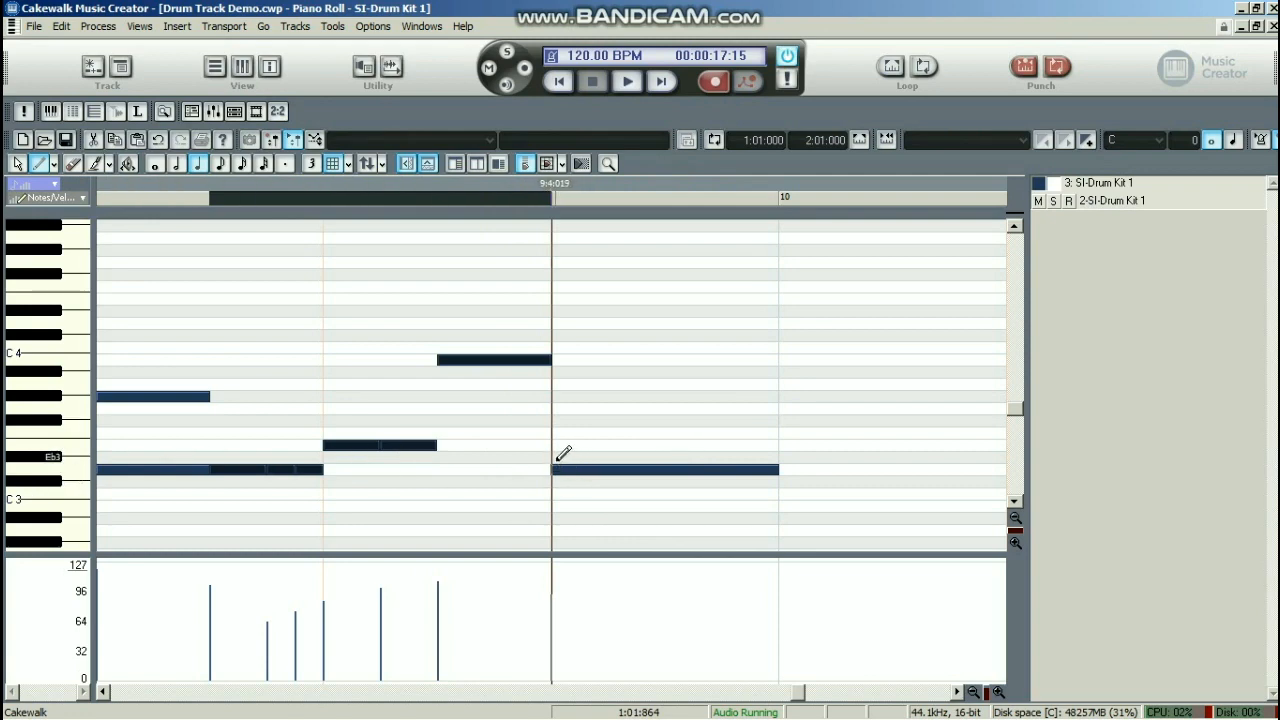
click(554, 457)
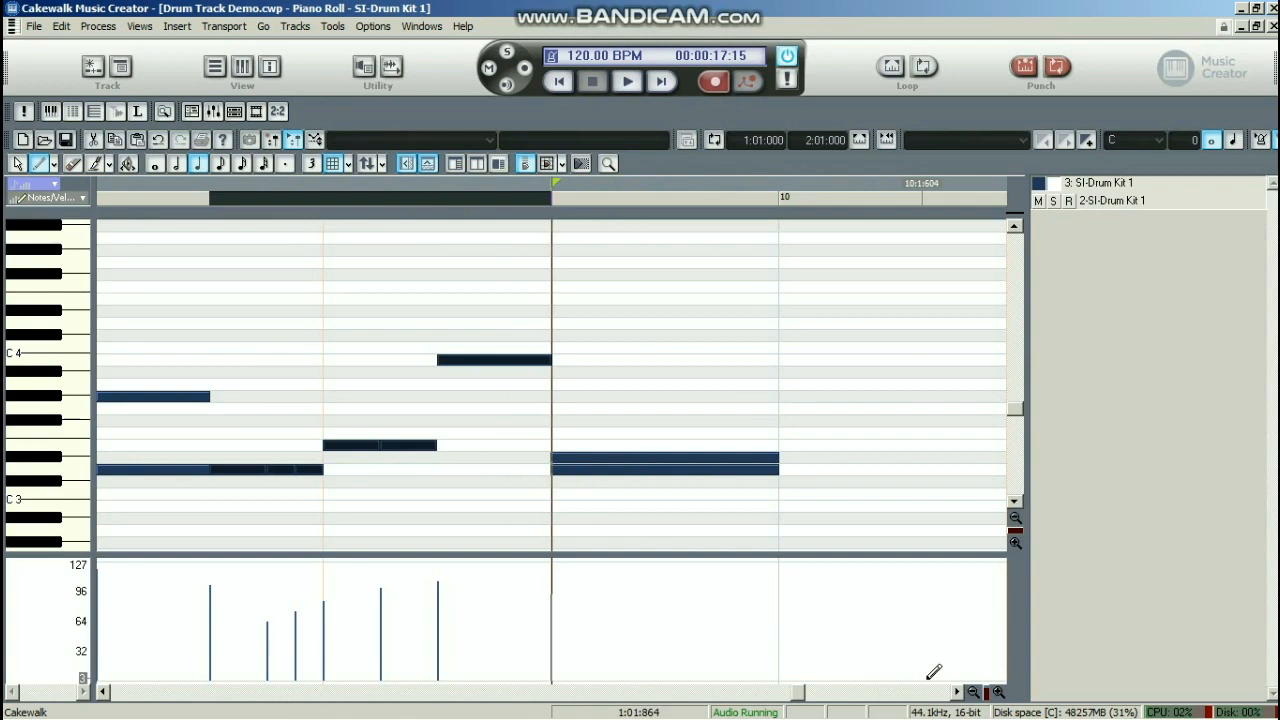
Turn off snap to grid and move the Eb3 note on beat 4 about 18 ticks earlier, to 9:03:942
click(998, 692)
click(998, 692)
click(998, 692)
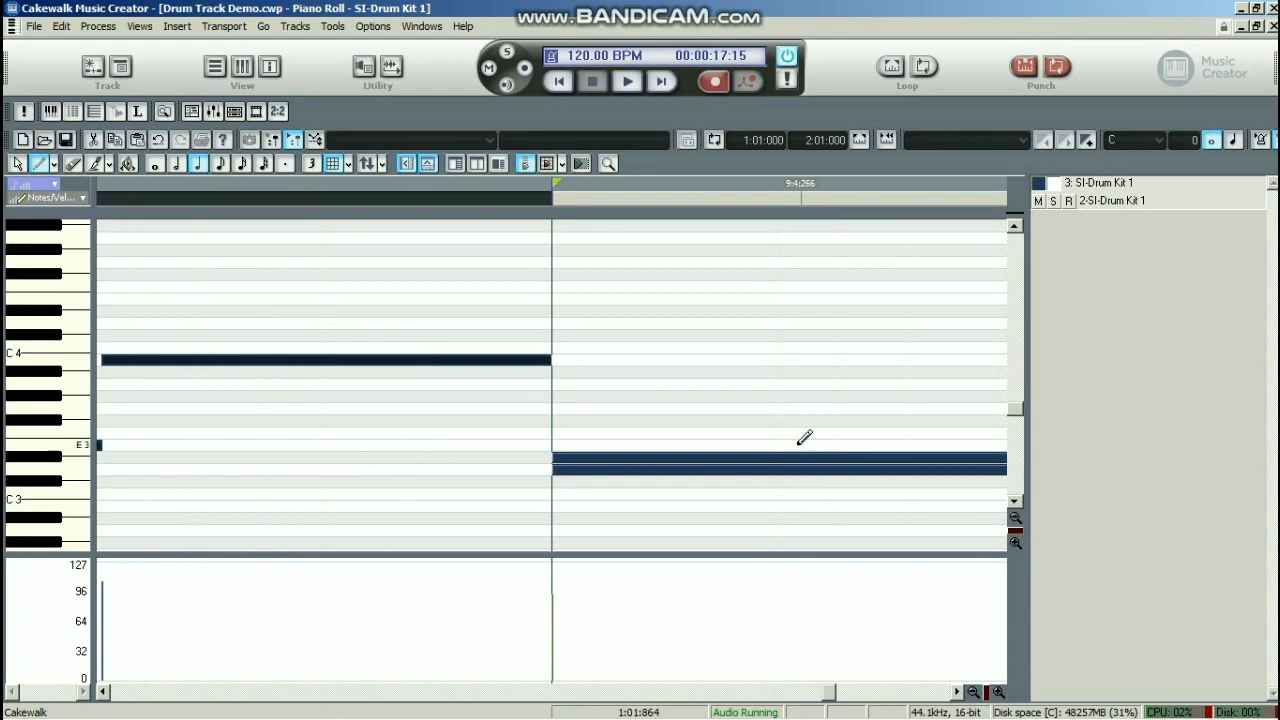
click(335, 170)
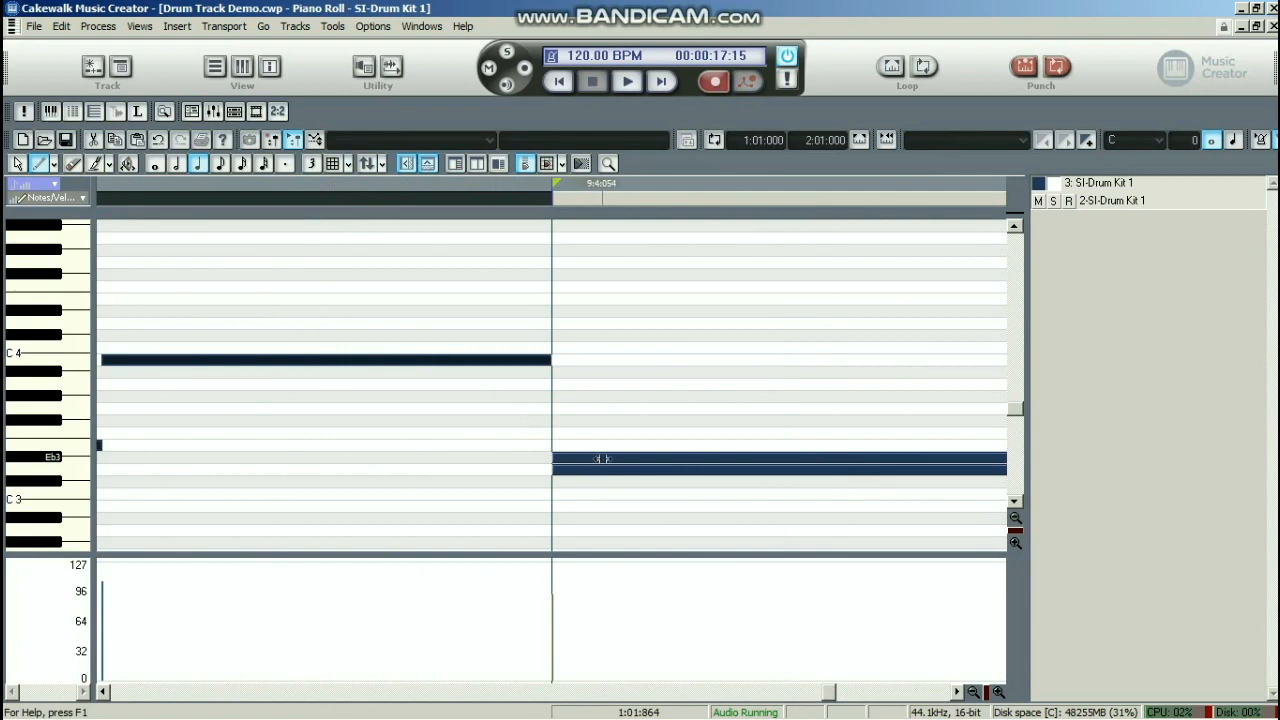
mouse_move(620, 457)
mouse_down()
mouse_move(605, 460)
mouse_move(633, 459)
mouse_move(584, 459)
mouse_move(621, 462)
mouse_move(604, 461)
mouse_up()
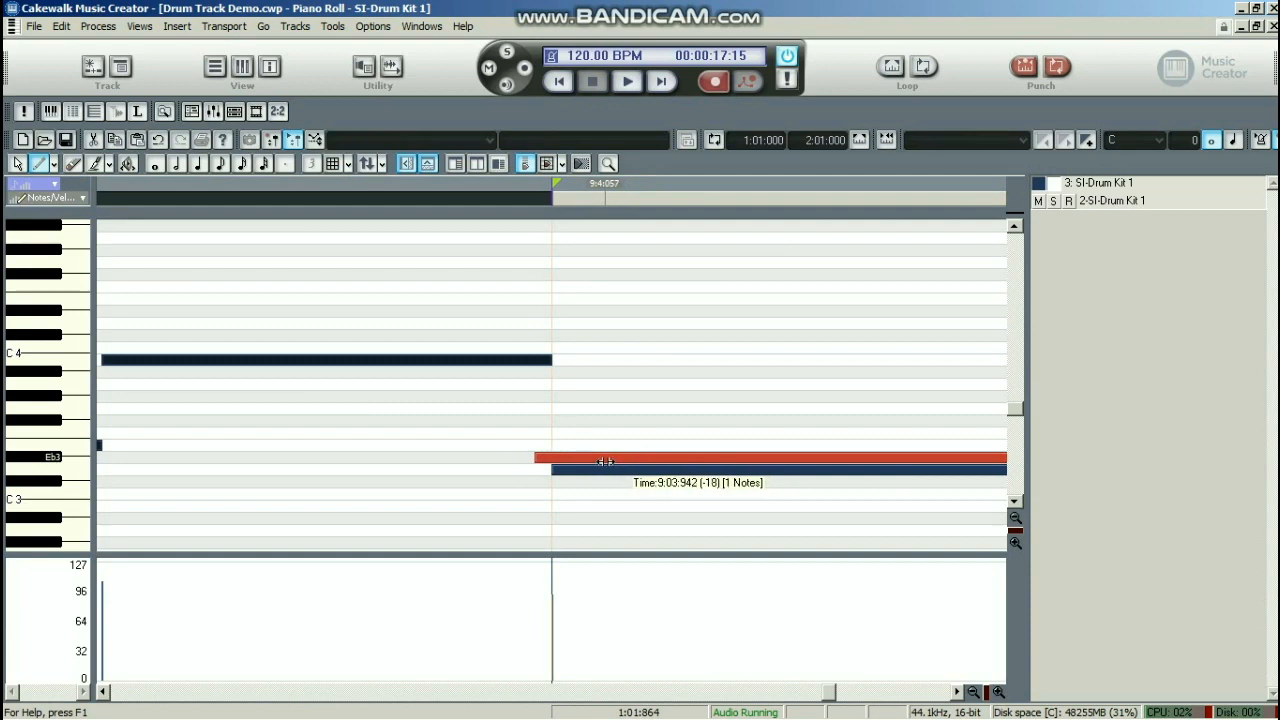
Move the D3 note on beat 4 of measure 9 about 21 ticks later, so it falls just after the Eb3 note
mouse_move(604, 461)
mouse_down()
mouse_move(594, 471)
mouse_move(614, 470)
mouse_up()
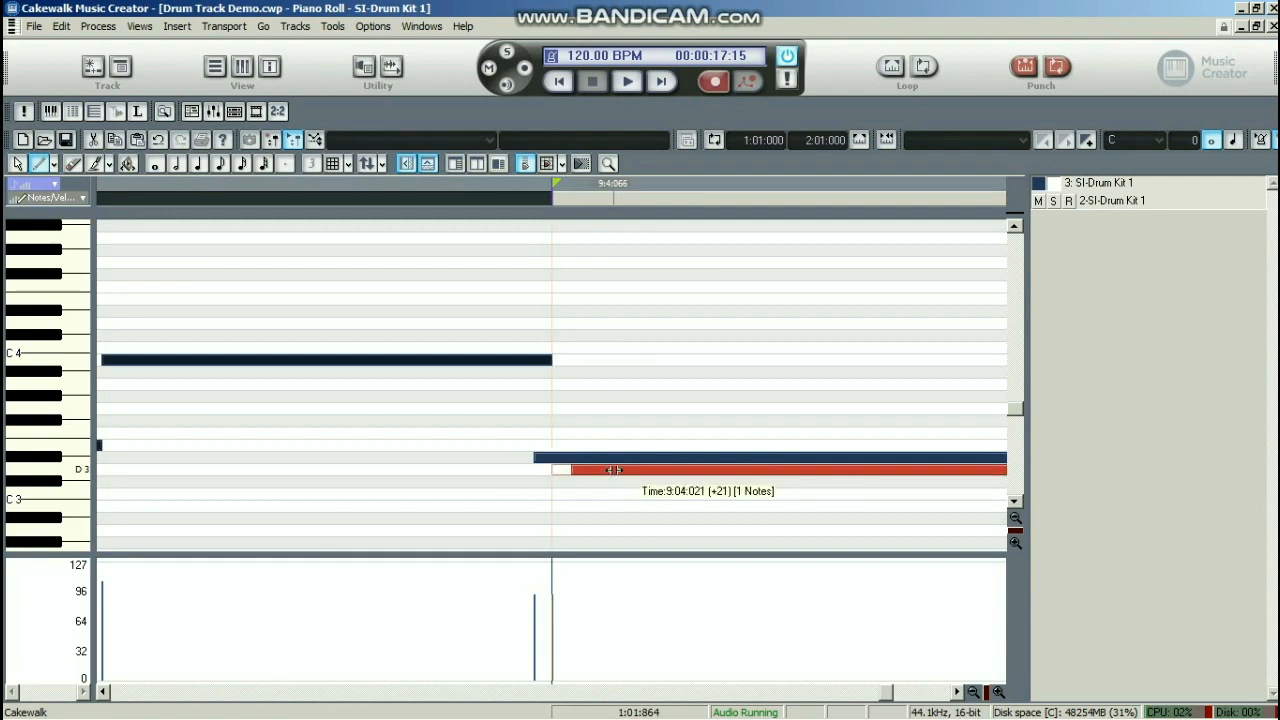
drag(614, 470, 616, 470)
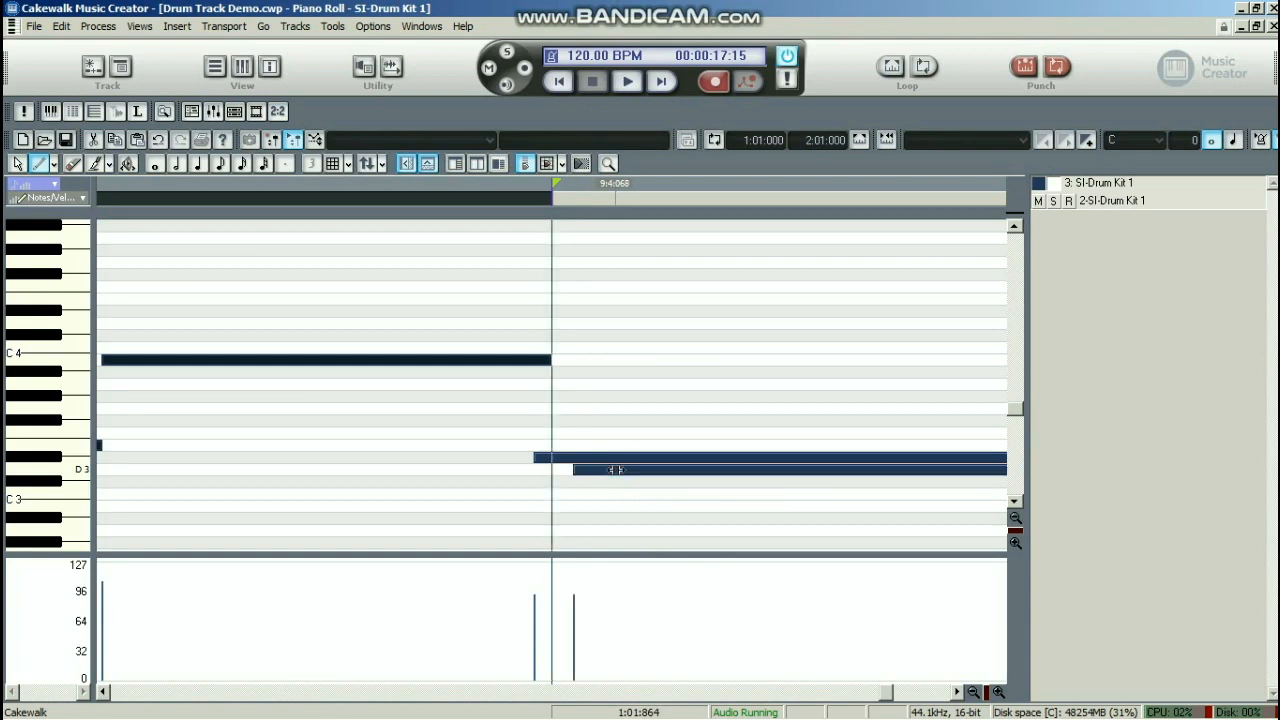
click(604, 456)
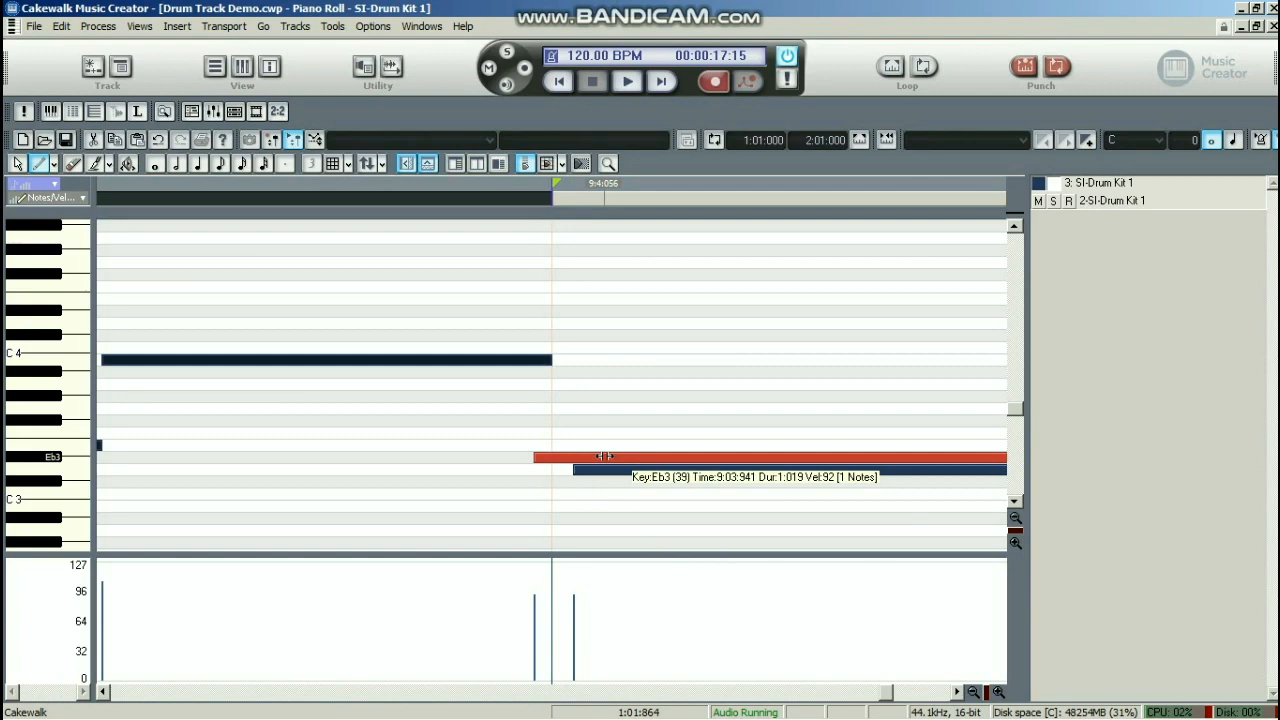
drag(604, 456, 604, 456)
click(604, 469)
Turn snap to grid back on and finish the flam by nudging the D3 note slightly earlier and moving the Eb3 note down to D3
key(ctrl+s)
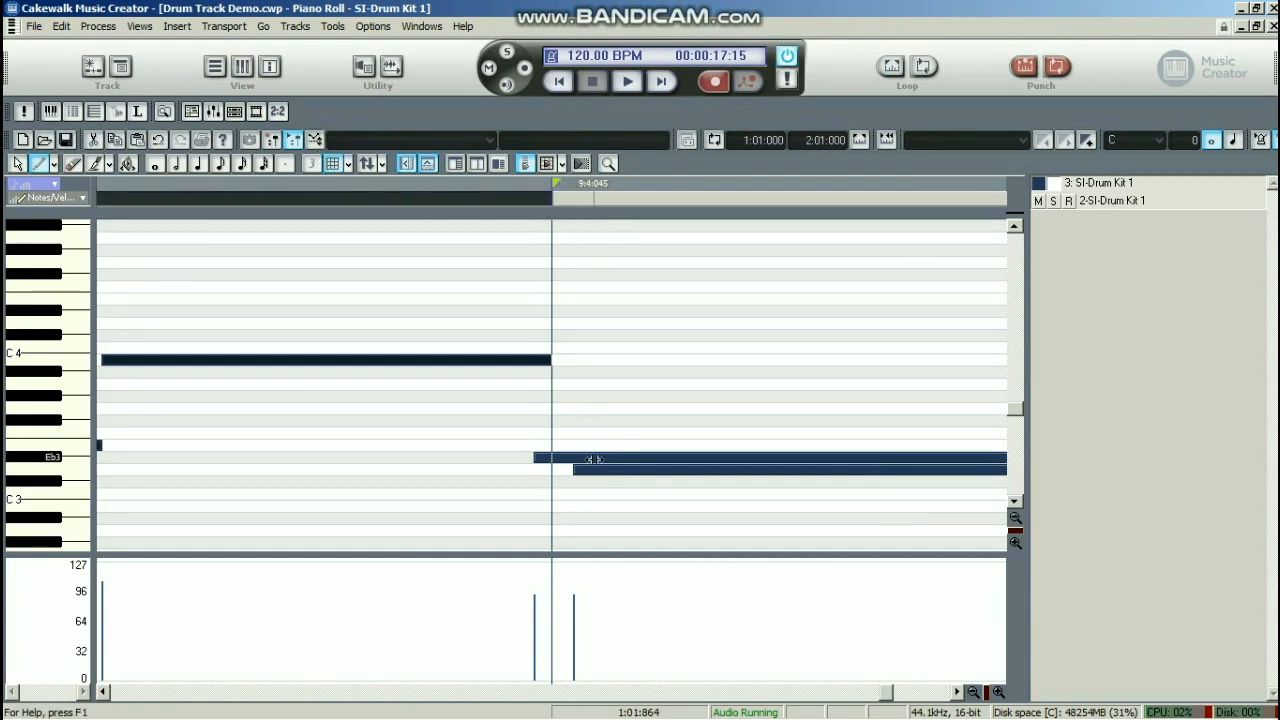
drag(597, 469, 594, 469)
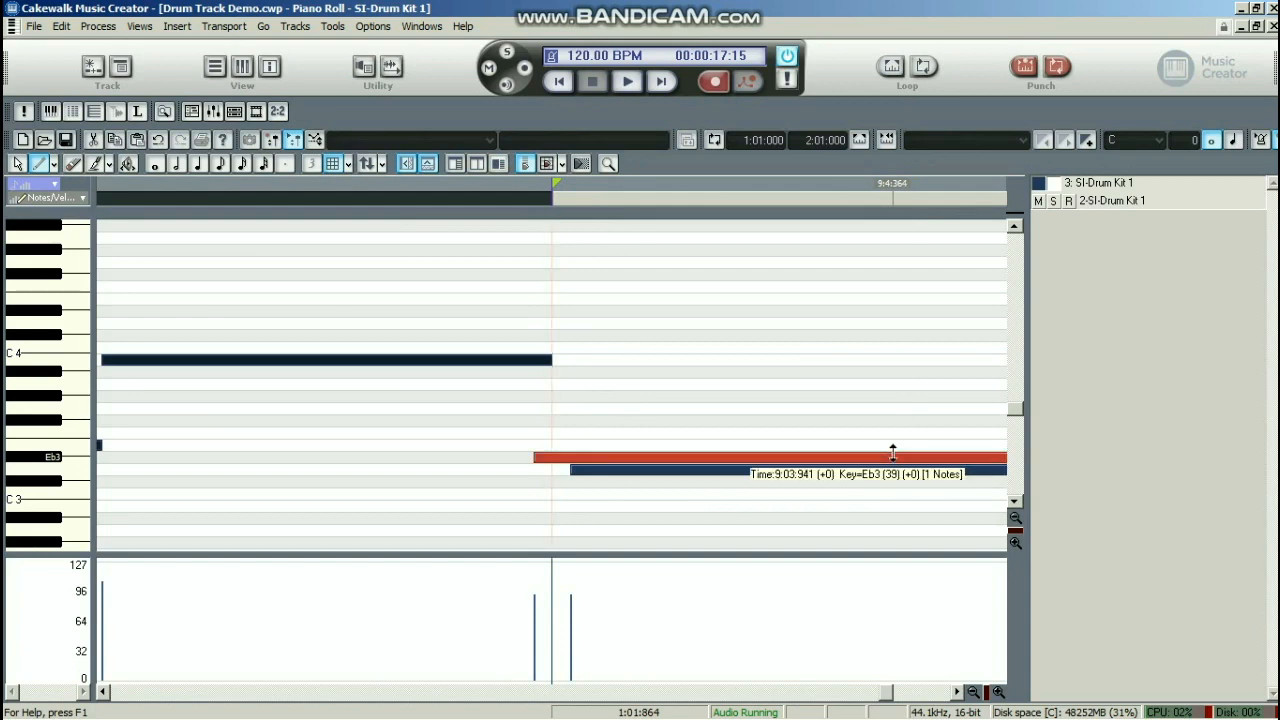
drag(894, 454, 894, 469)
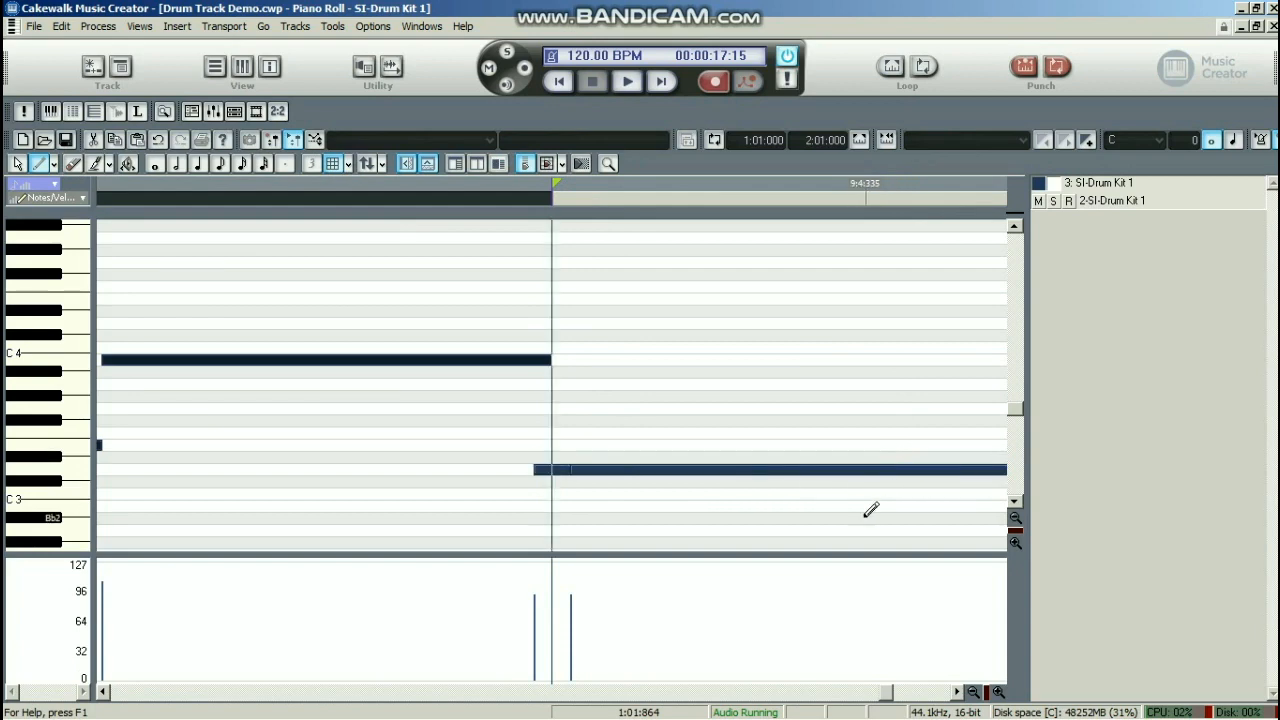
Redraw the velocities of the measure 9 fill as a rising ramp, reaching about 110 on the closing D3 flam
click(973, 691)
click(973, 691)
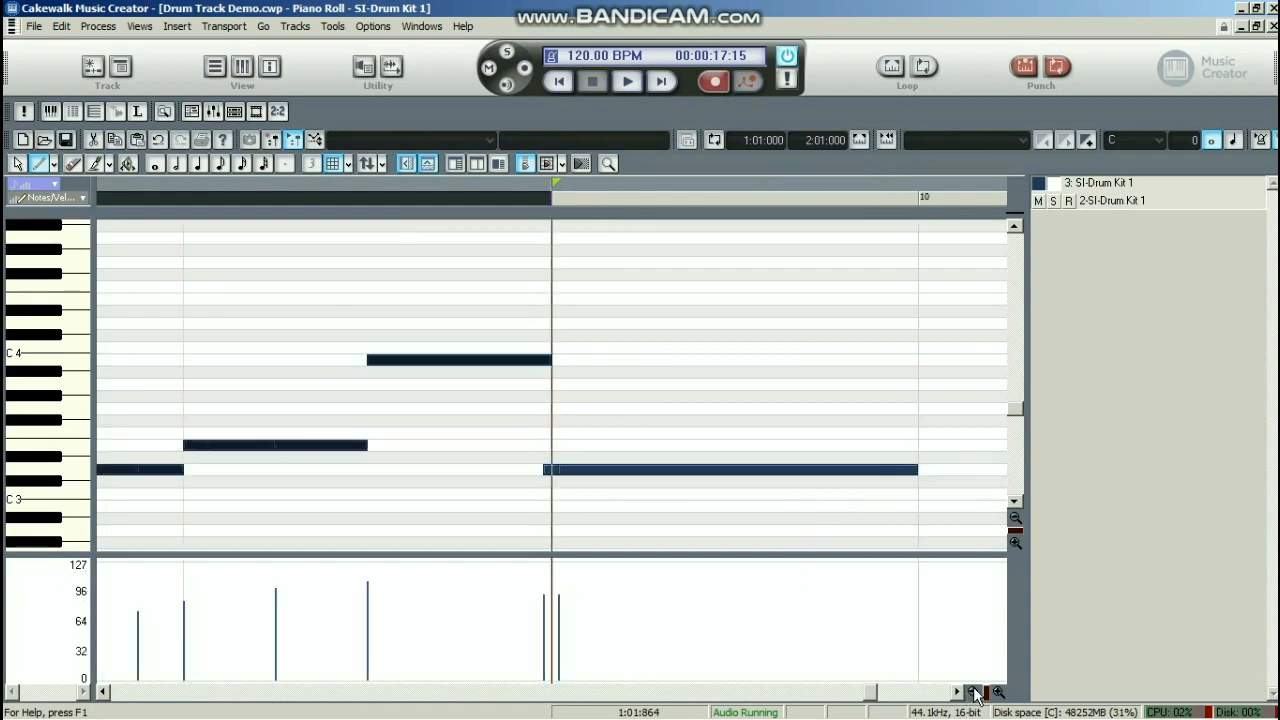
click(973, 691)
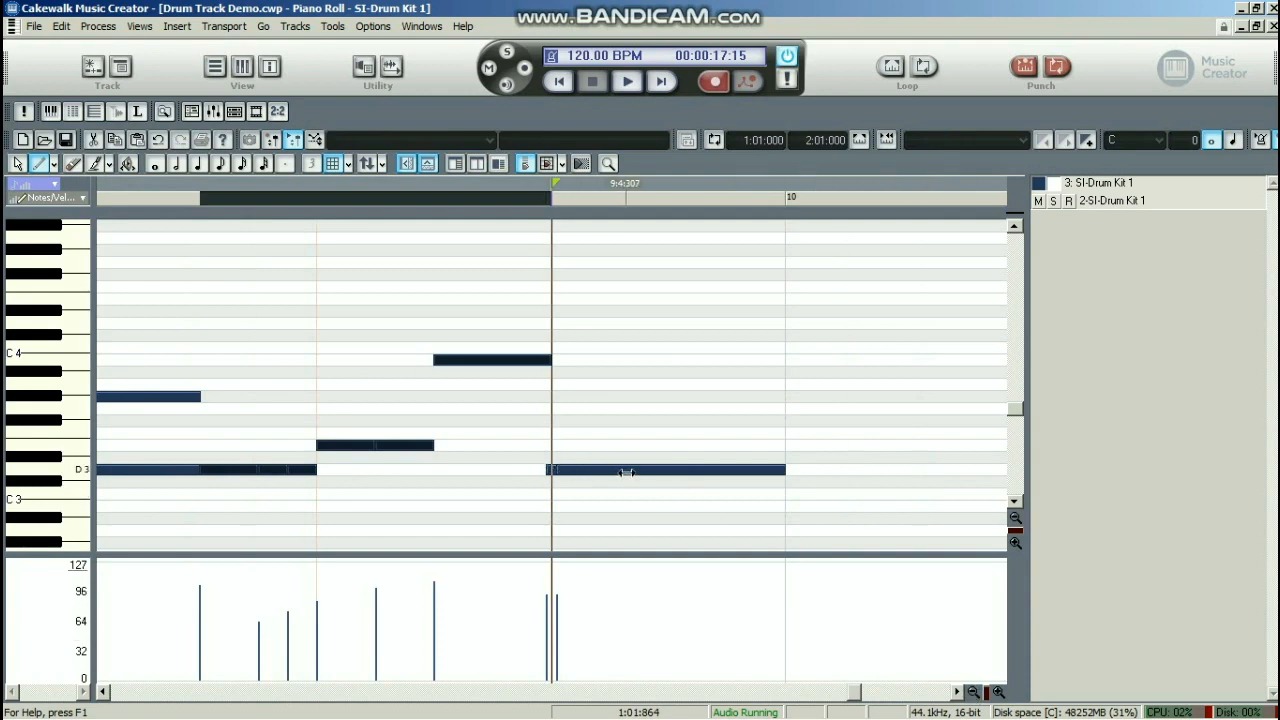
click(974, 692)
click(974, 692)
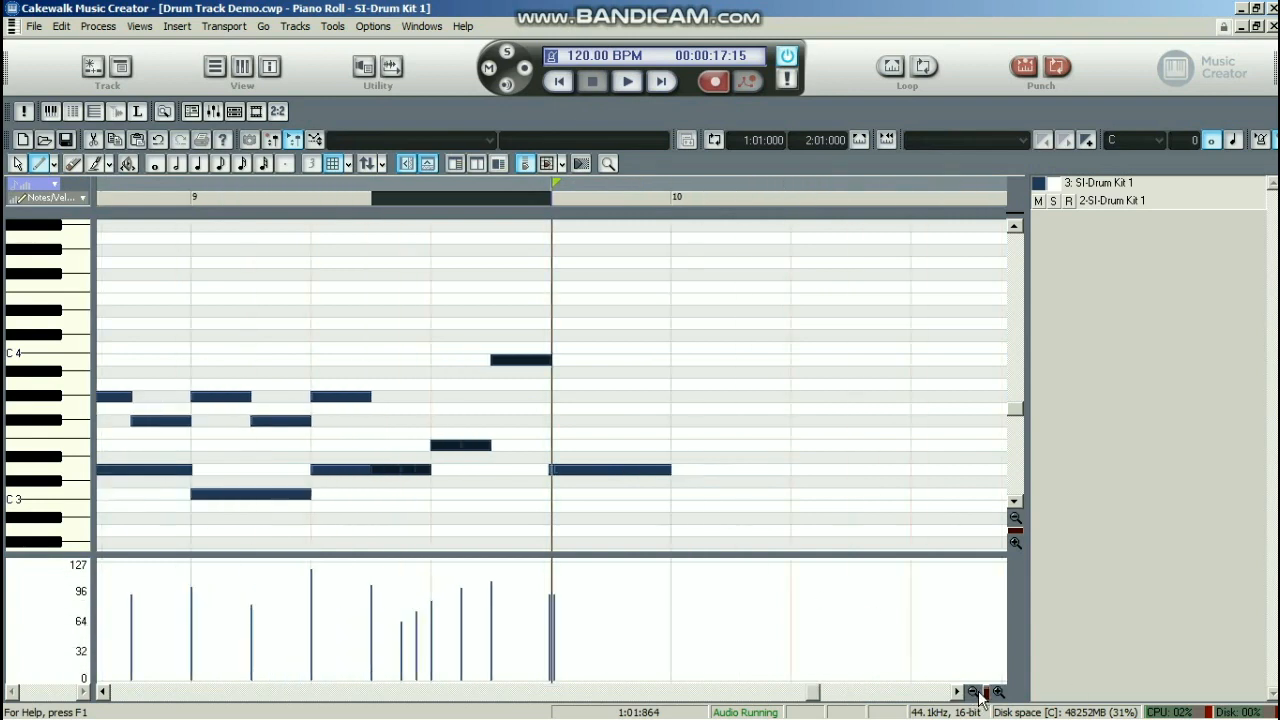
click(974, 692)
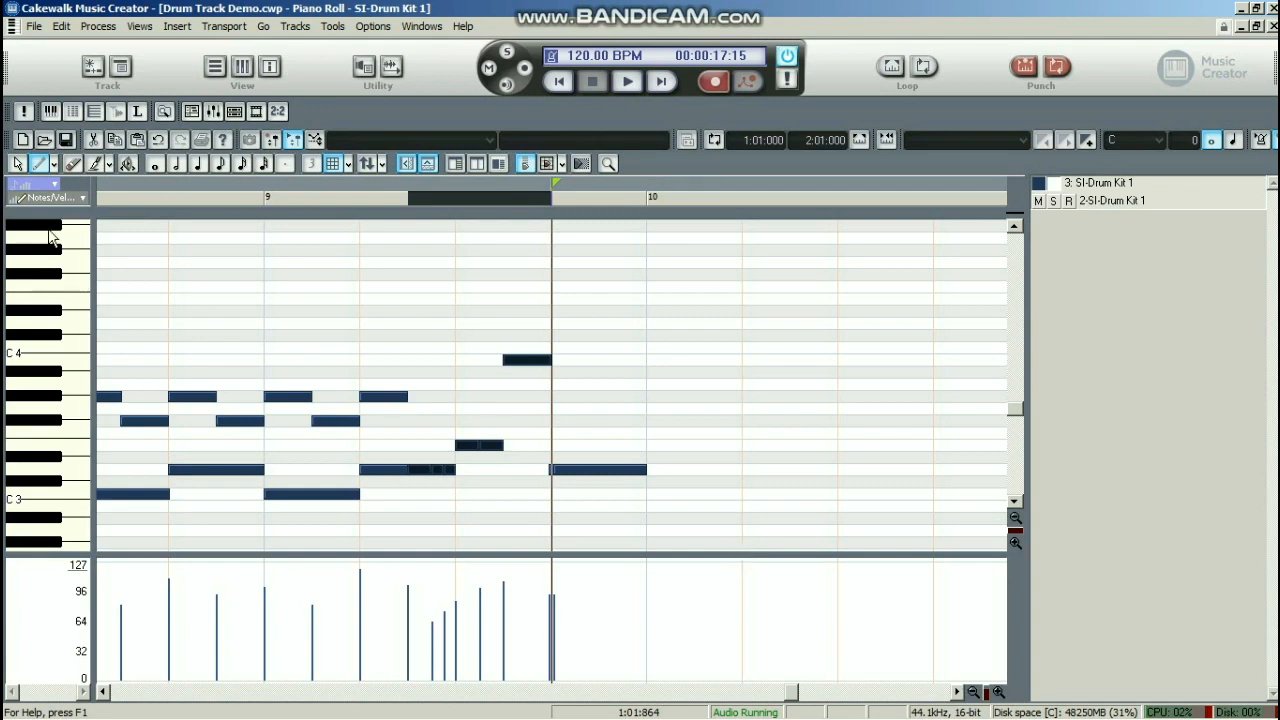
click(38, 165)
click(402, 202)
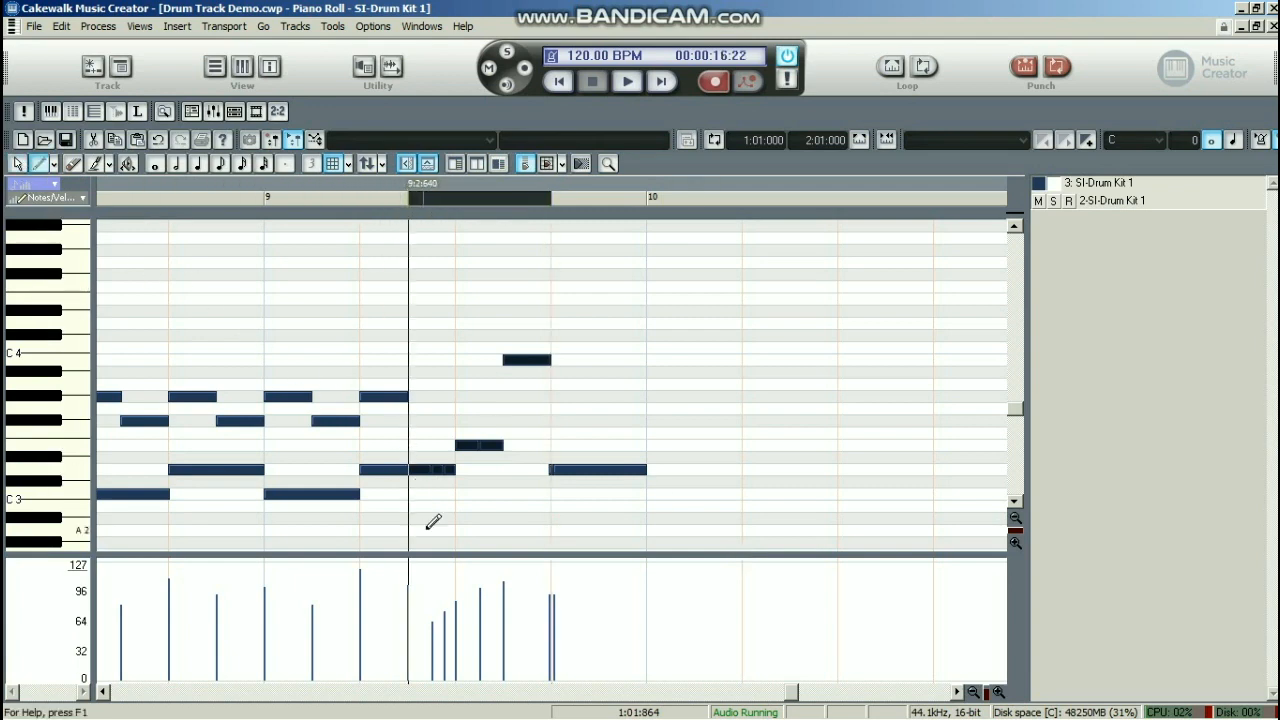
mouse_move(409, 587)
mouse_down()
mouse_move(432, 613)
mouse_move(585, 566)
mouse_up()
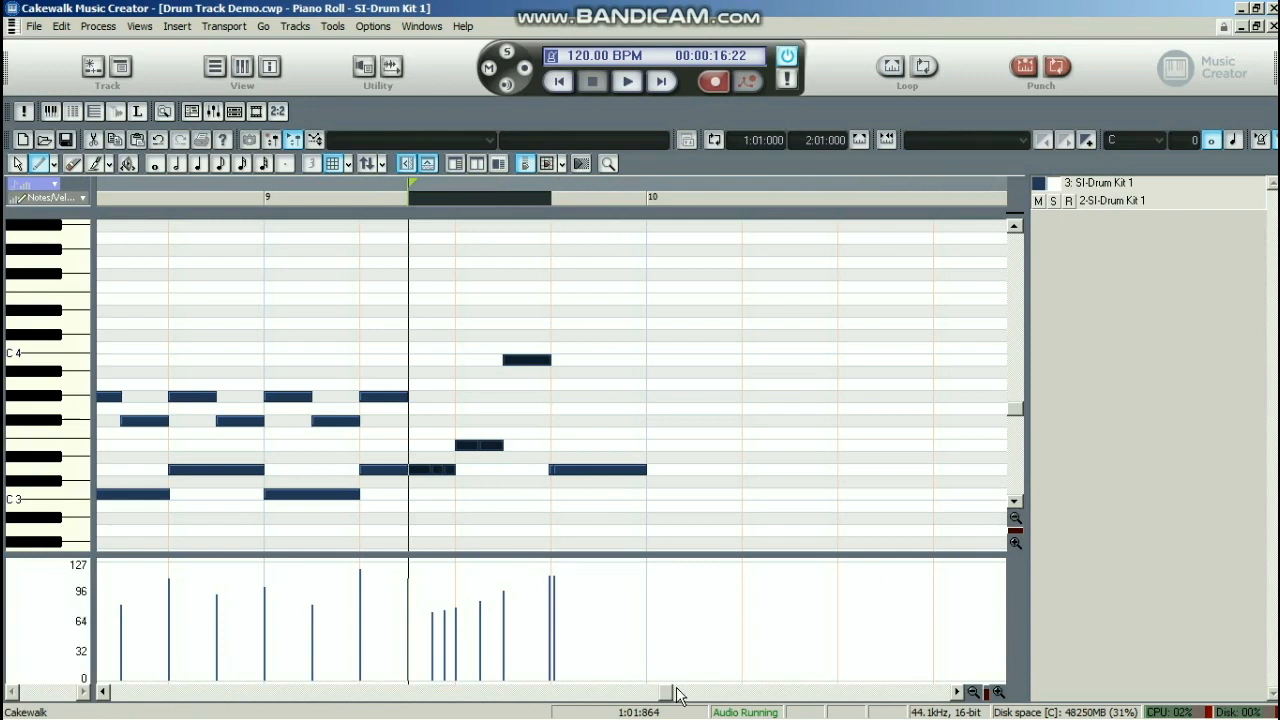
Play the track from the start of measure 6 through the ending in measure 9
drag(670, 695, 590, 700)
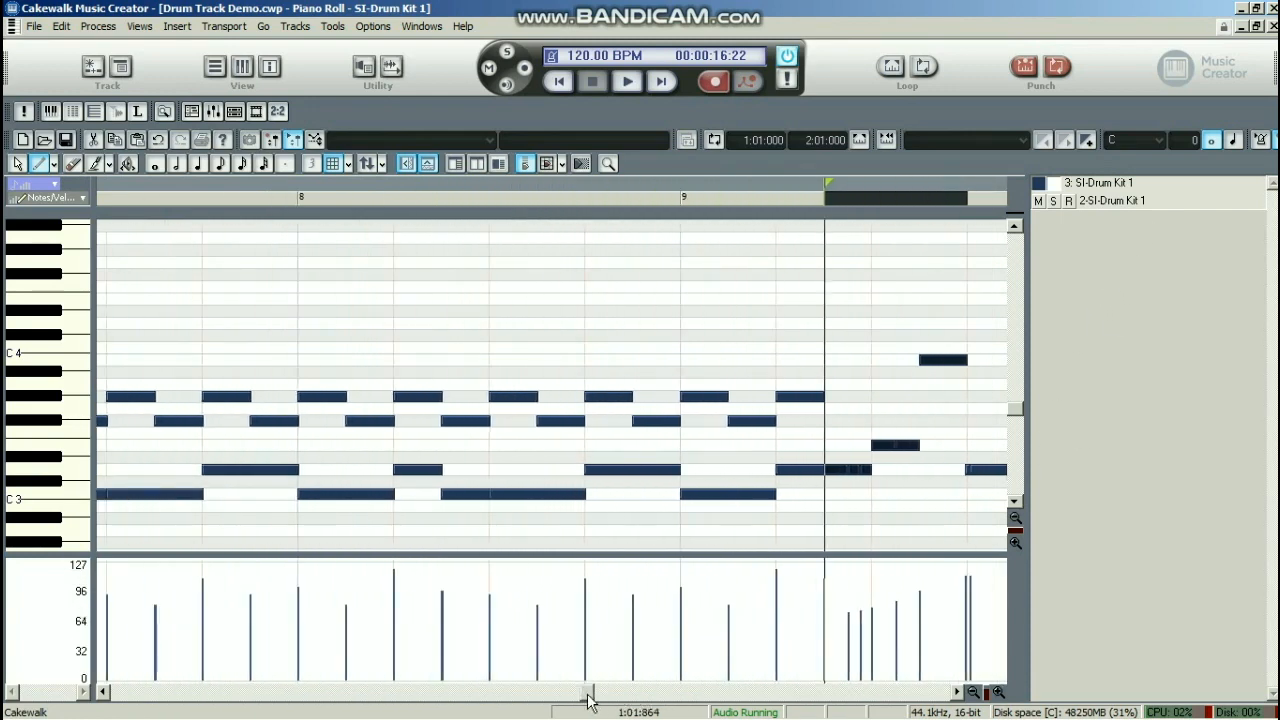
click(973, 691)
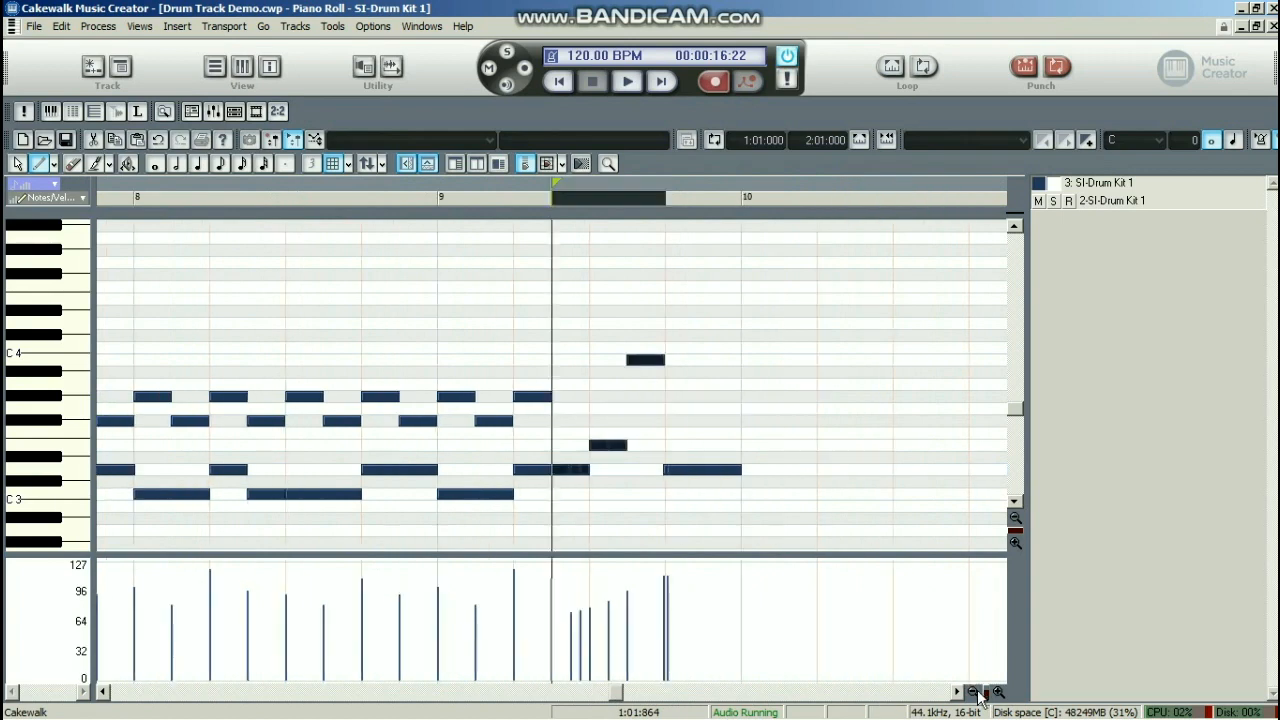
click(973, 691)
click(973, 691)
drag(502, 703, 403, 697)
click(253, 197)
key(space)
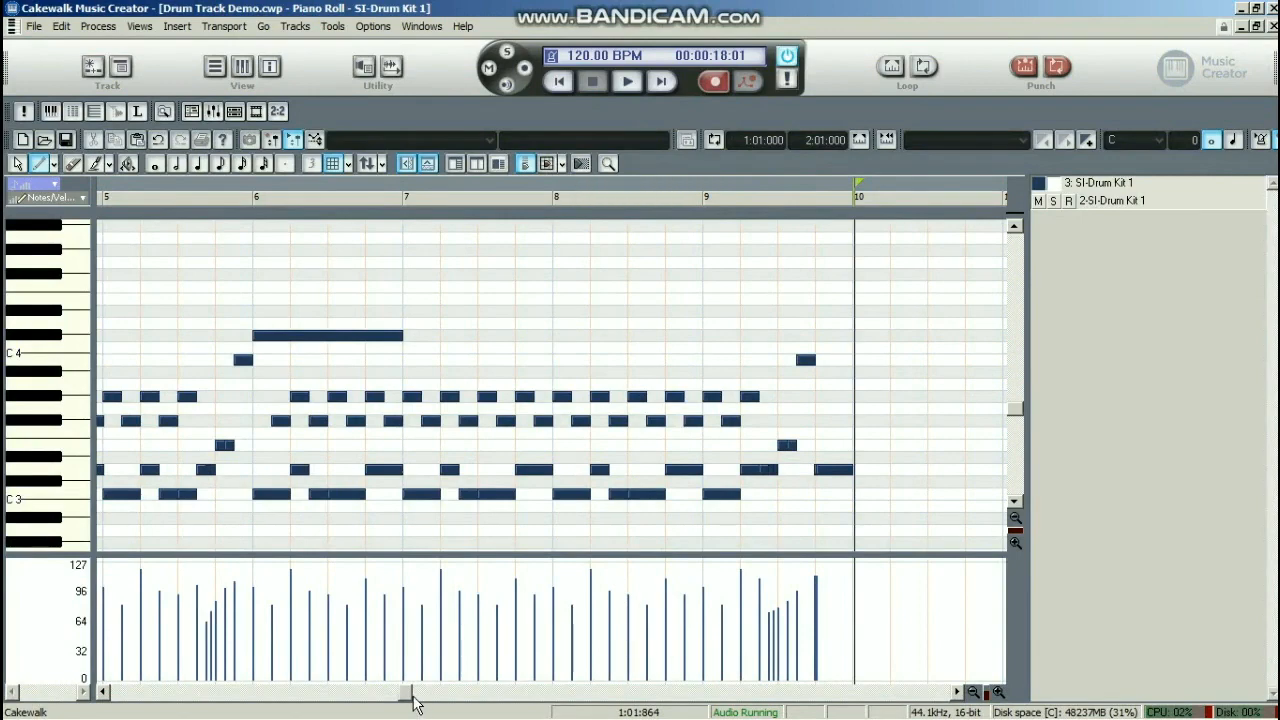
Select all notes from measure 2 through measure 9, leaving out the count-in, and copy them as Events in Tracks
drag(402, 694, 334, 694)
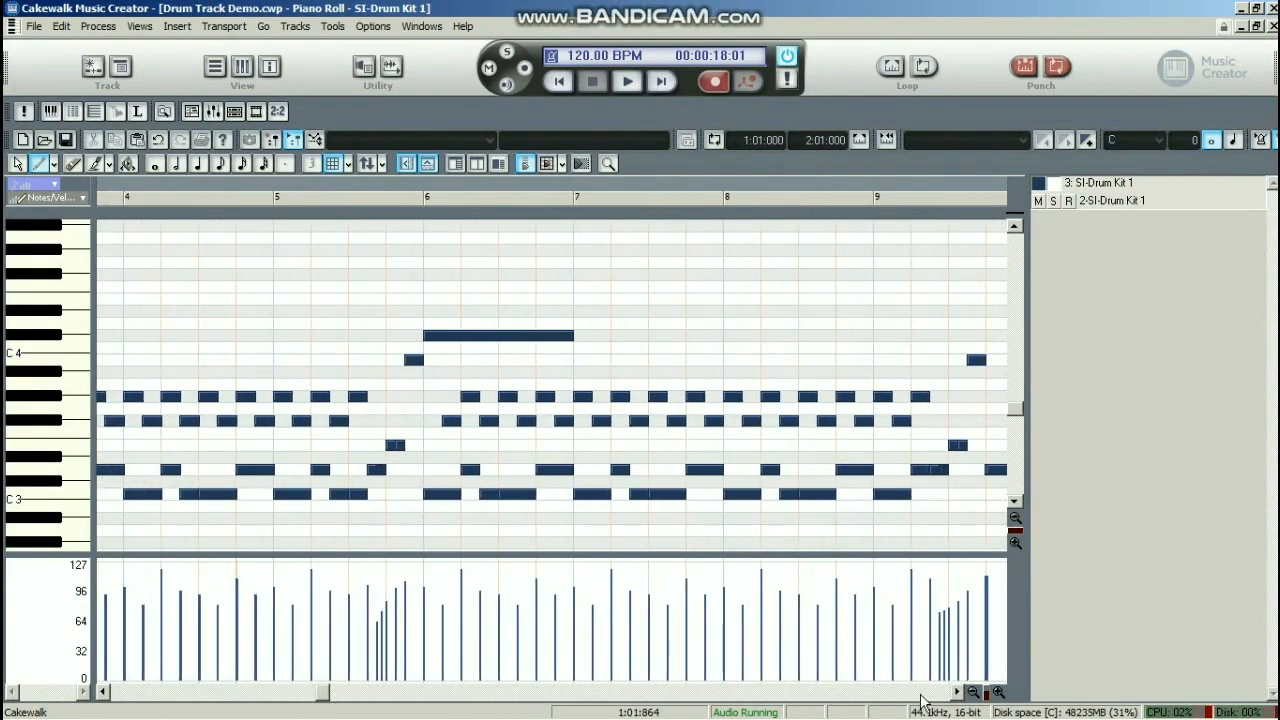
click(972, 692)
drag(320, 697, 80, 697)
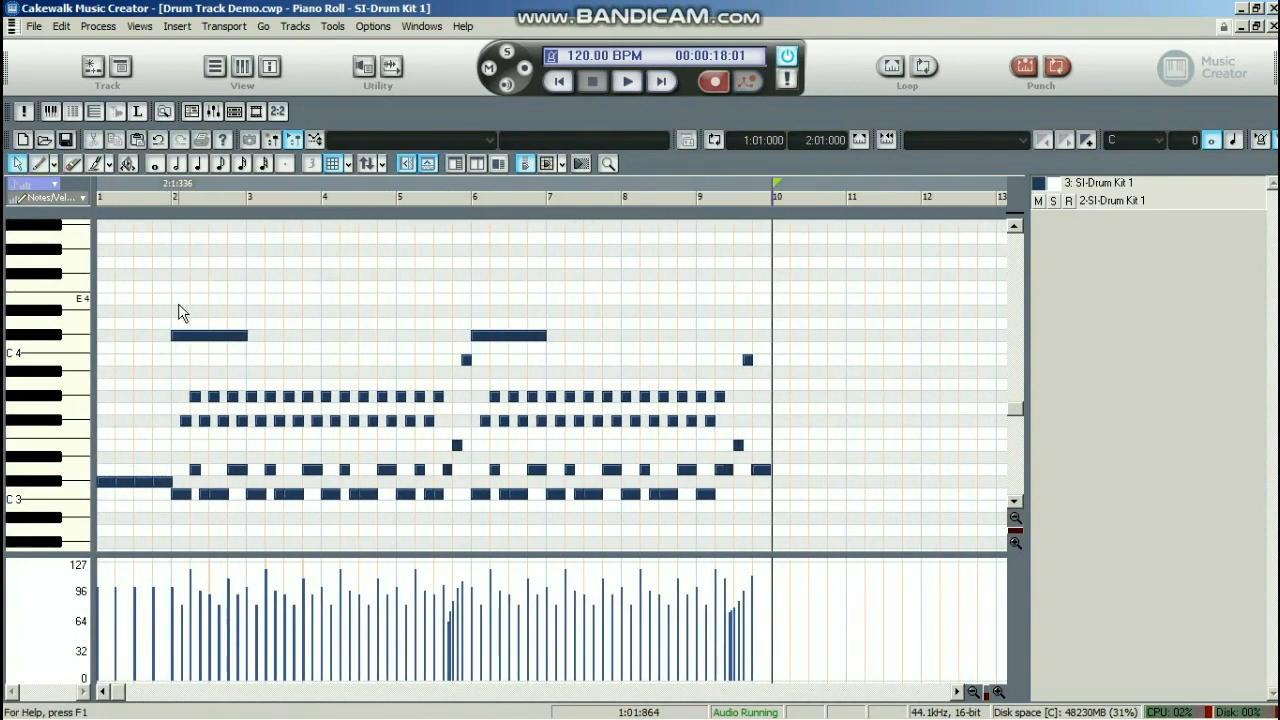
drag(178, 305, 716, 532)
drag(762, 520, 767, 518)
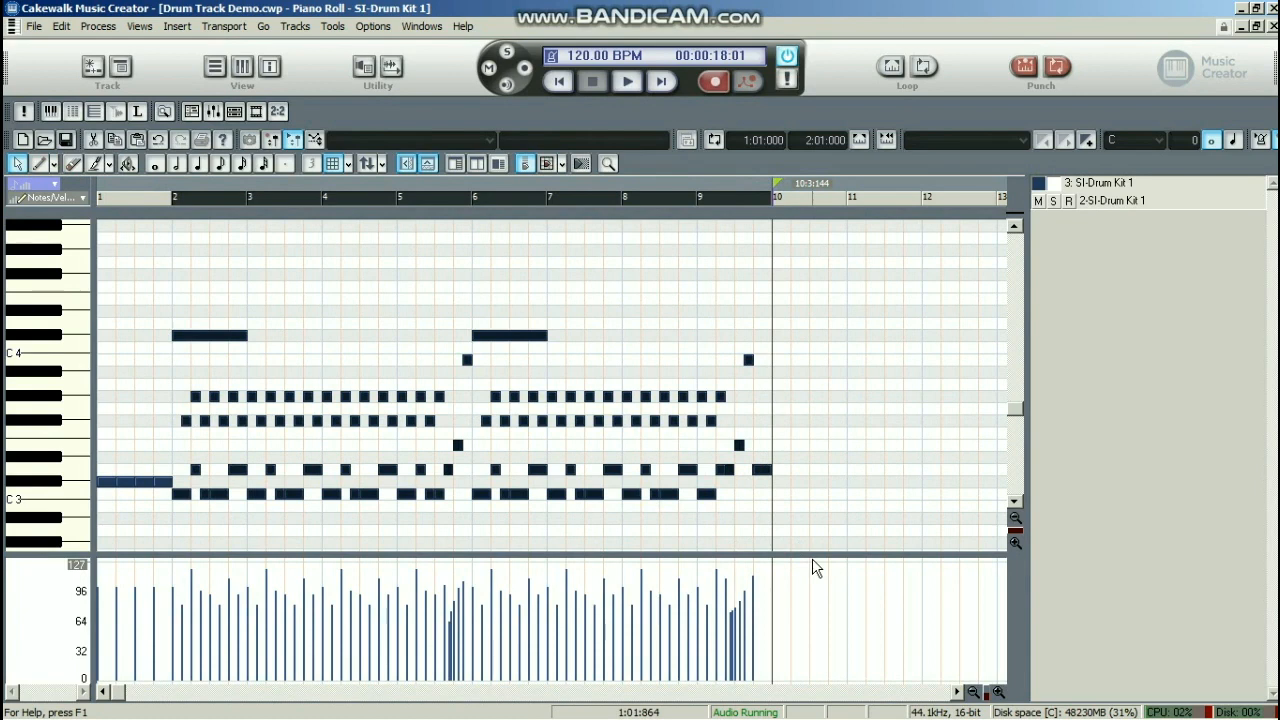
key(ctrl+c)
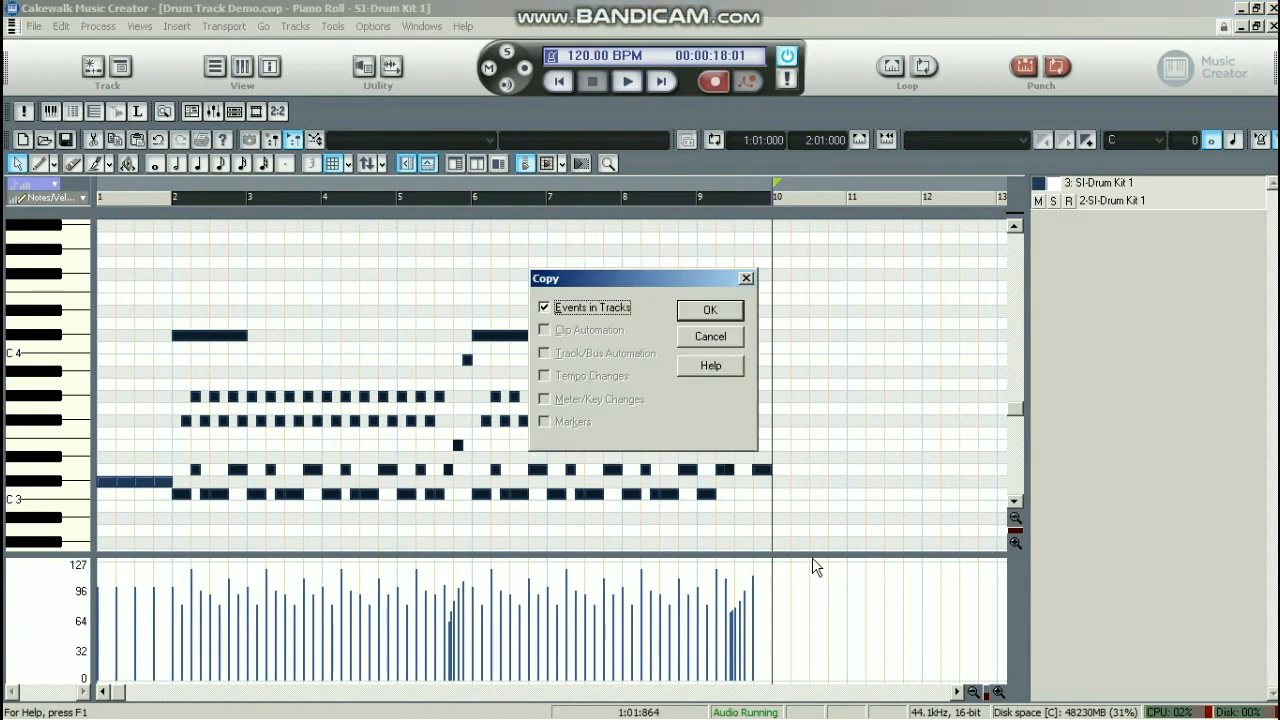
click(691, 311)
Set the playback position to the start of measure 10 and paste the copied notes there
click(998, 691)
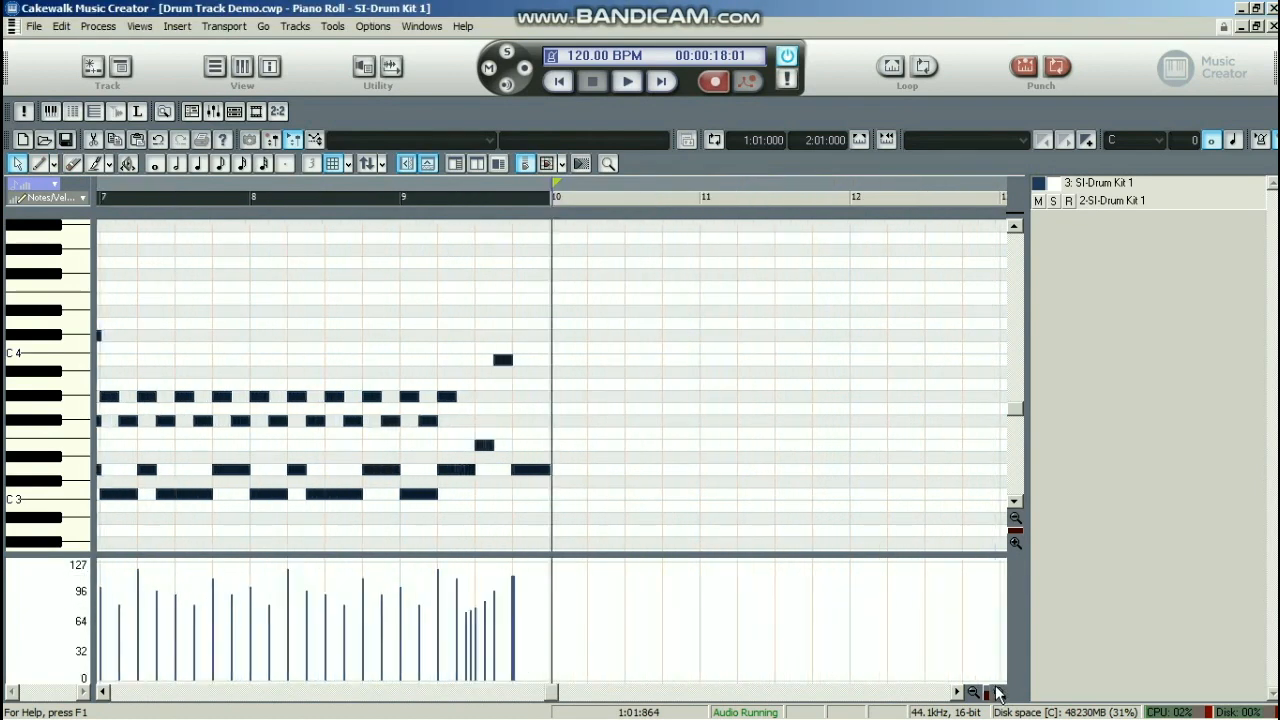
click(546, 193)
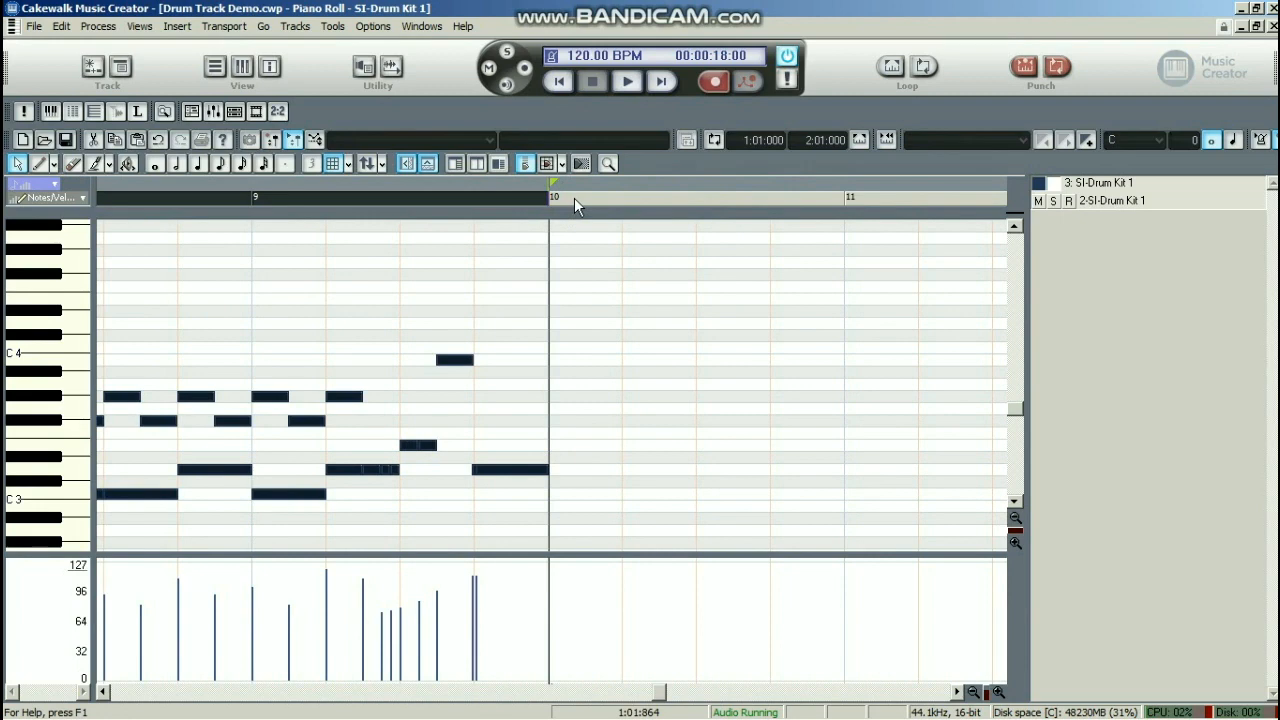
key(ctrl+v)
click(546, 272)
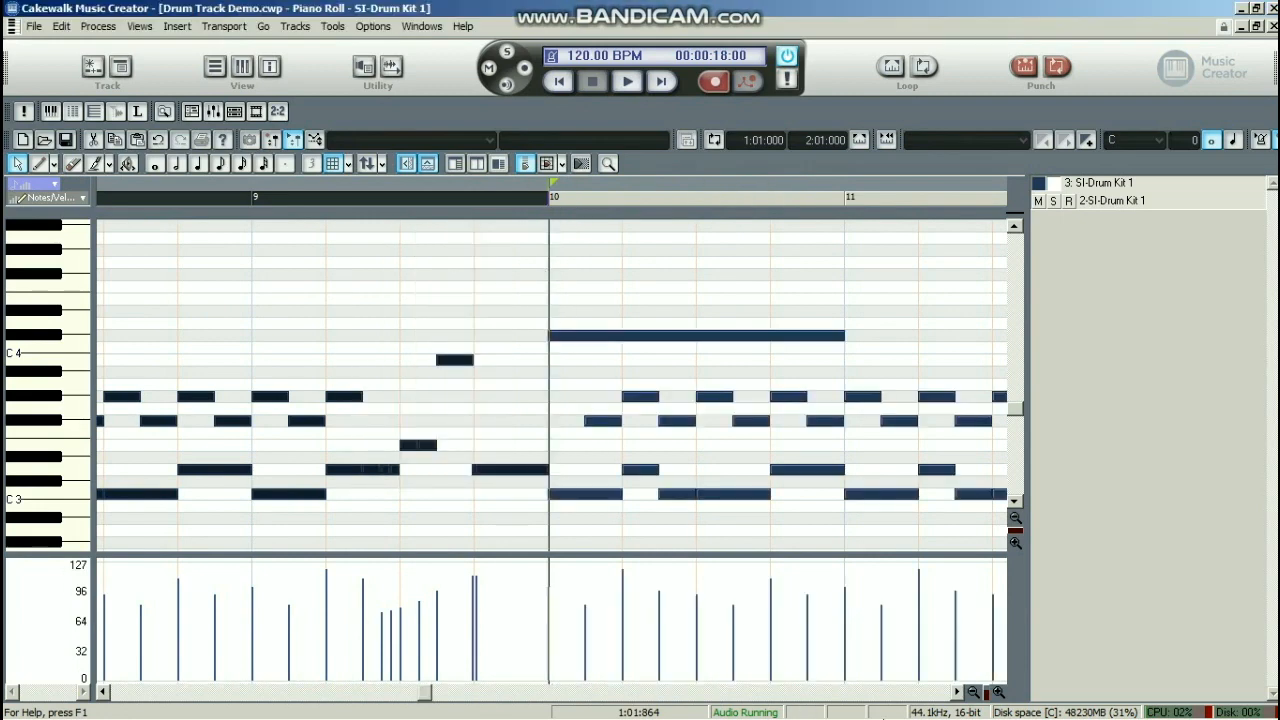
Select all the F#3 notes in measures 10 to 17 and move them up to Ab3
click(973, 692)
click(973, 692)
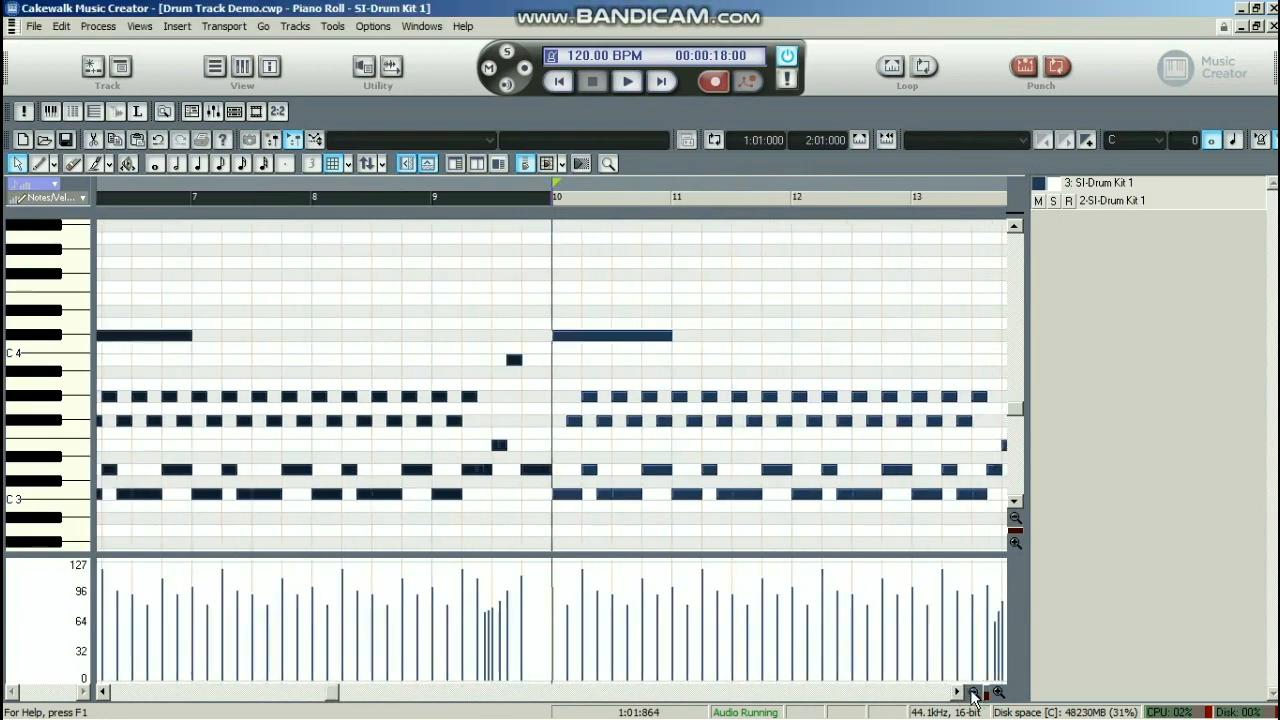
drag(333, 695, 510, 690)
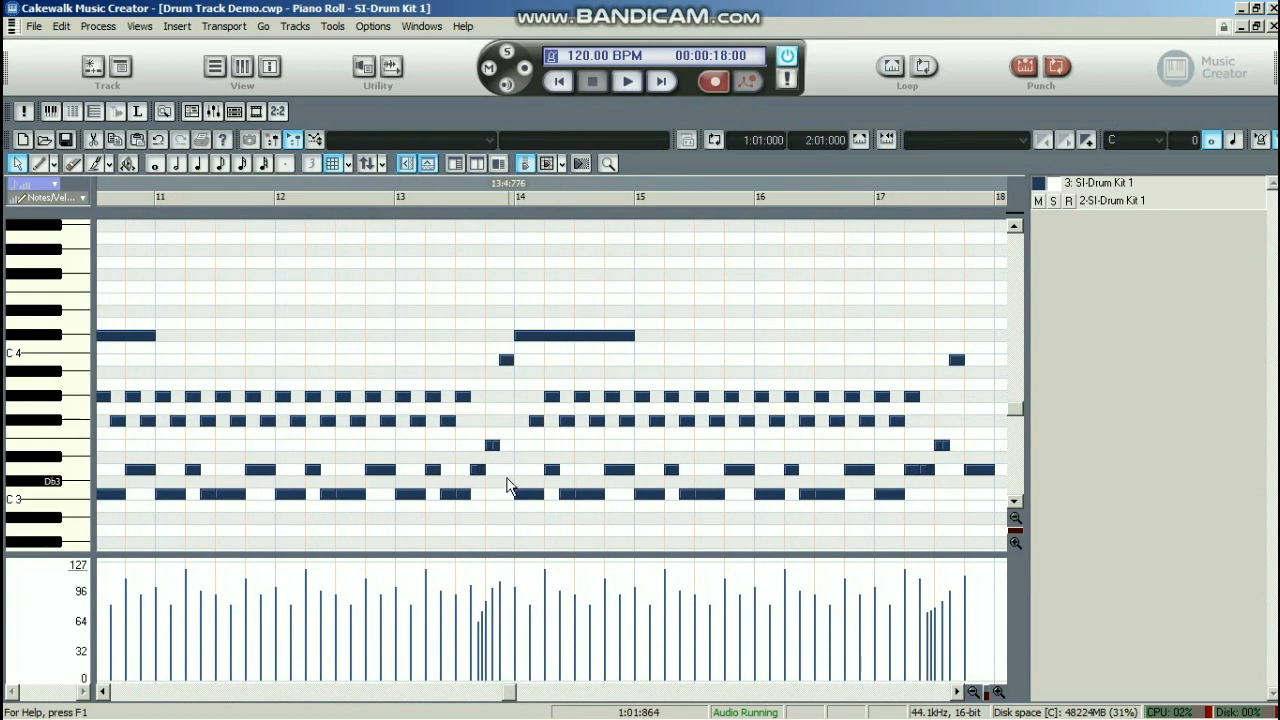
drag(514, 693, 467, 705)
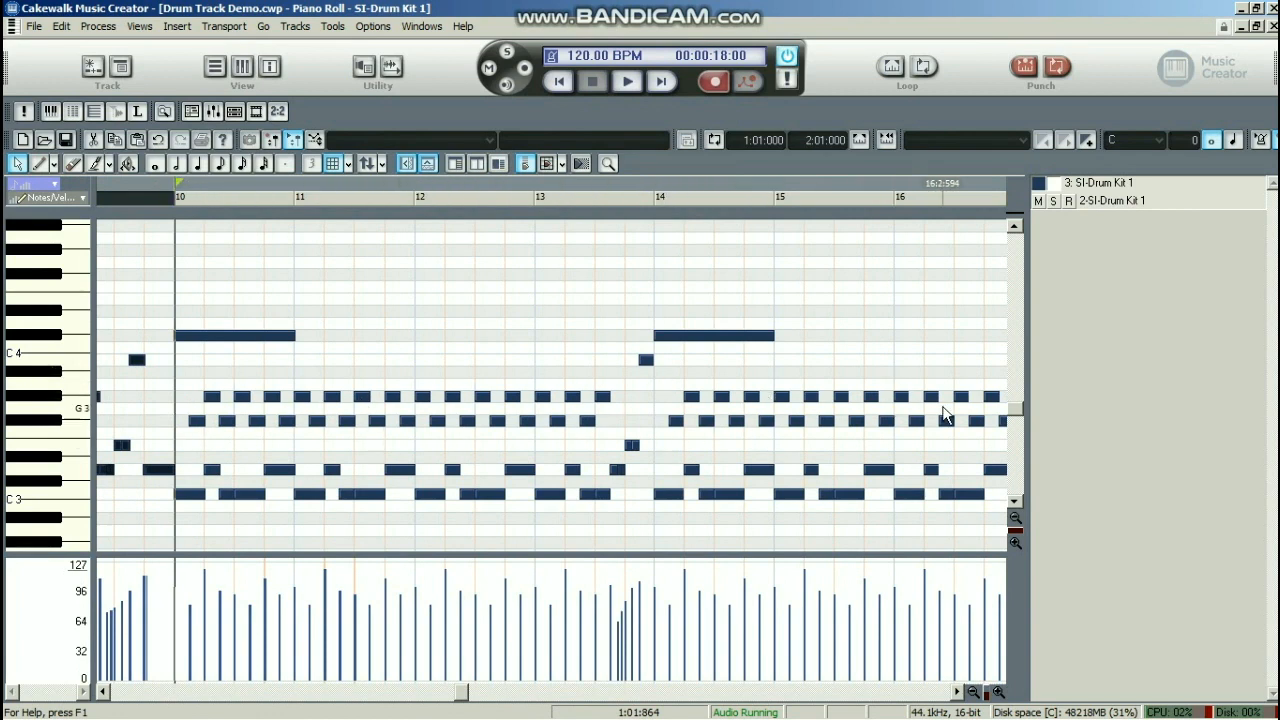
click(178, 419)
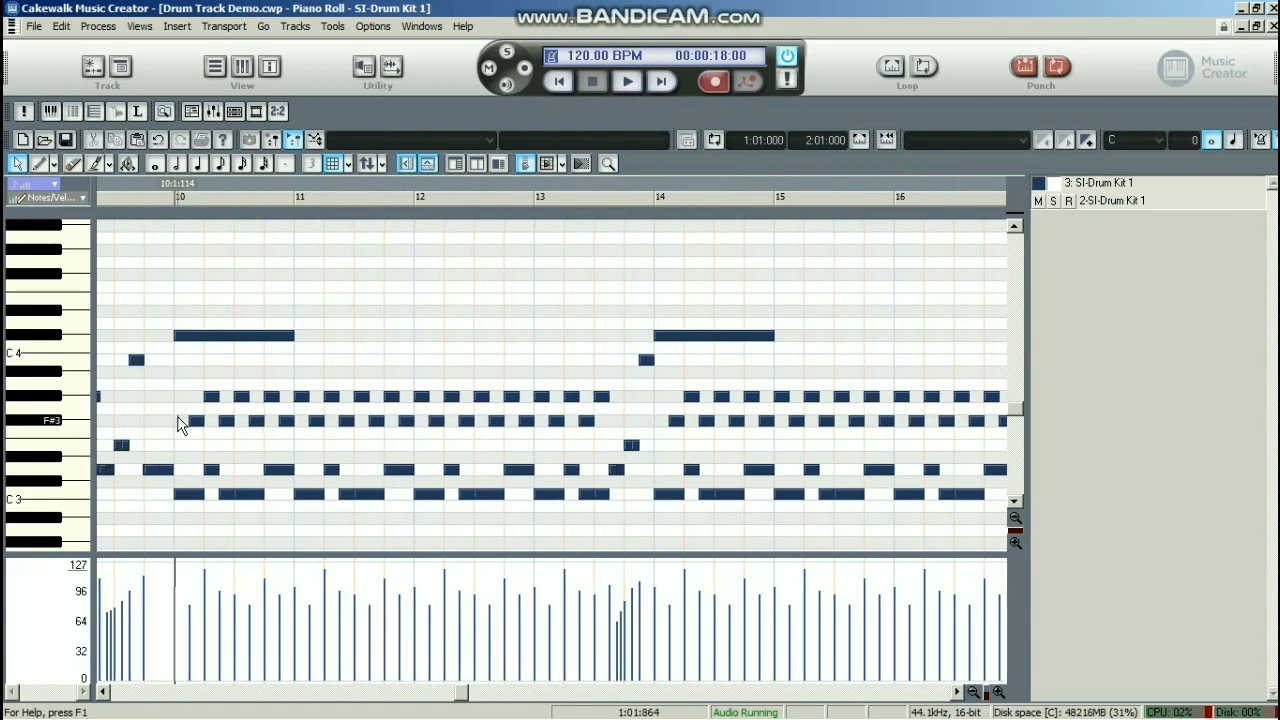
drag(178, 417, 216, 420)
drag(398, 420, 580, 420)
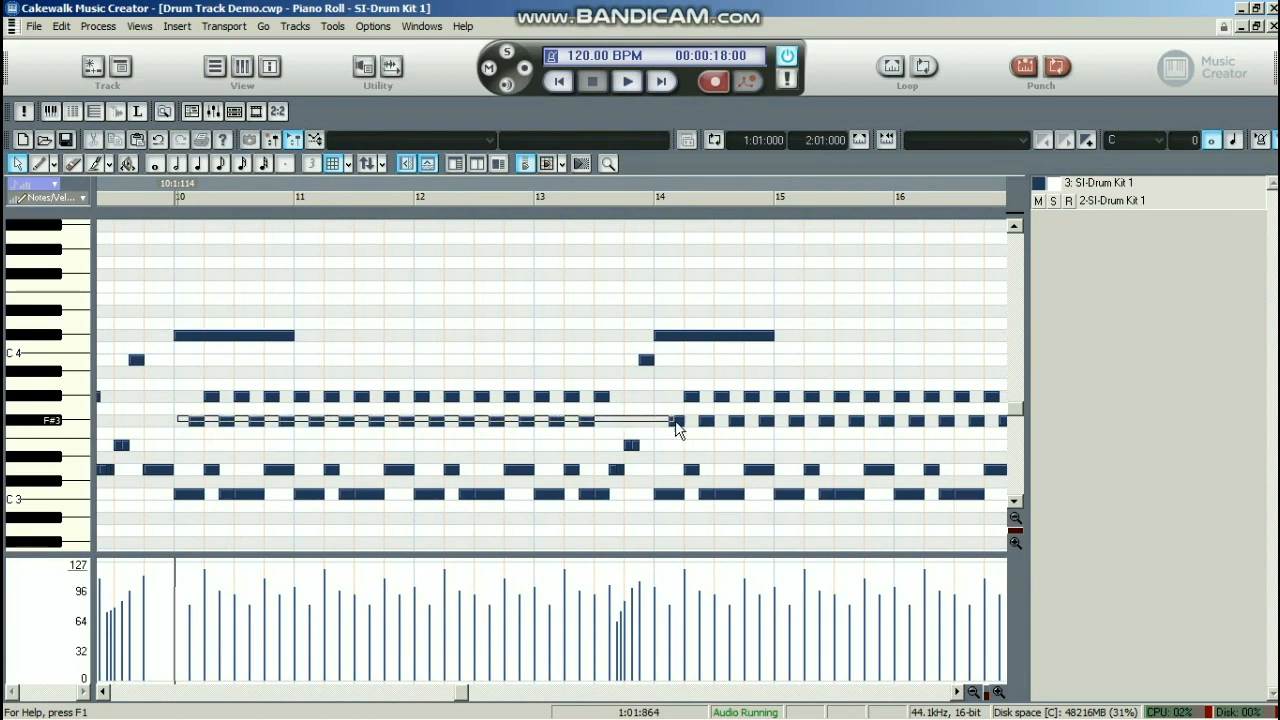
drag(675, 425, 779, 427)
drag(884, 433, 889, 396)
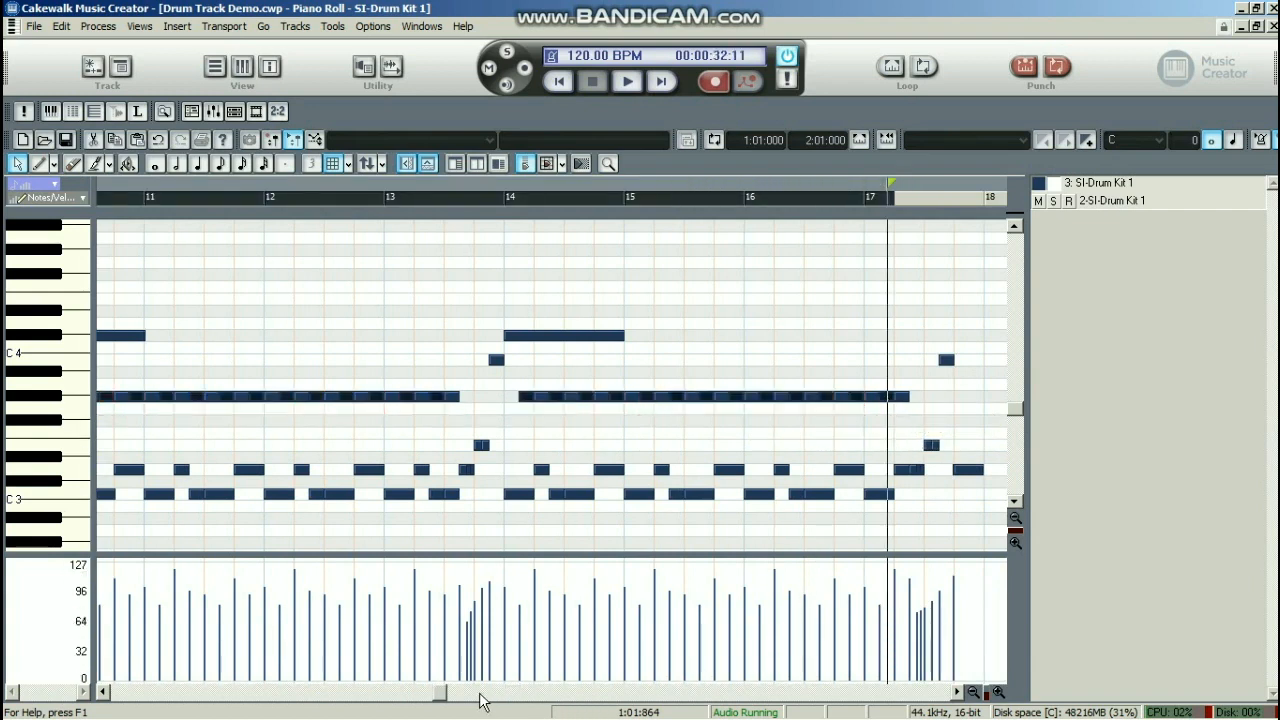
Move the whole row of Ab3 notes in measures 10 to 17 up to Bb3
drag(437, 693, 409, 694)
drag(125, 390, 881, 376)
click(879, 392)
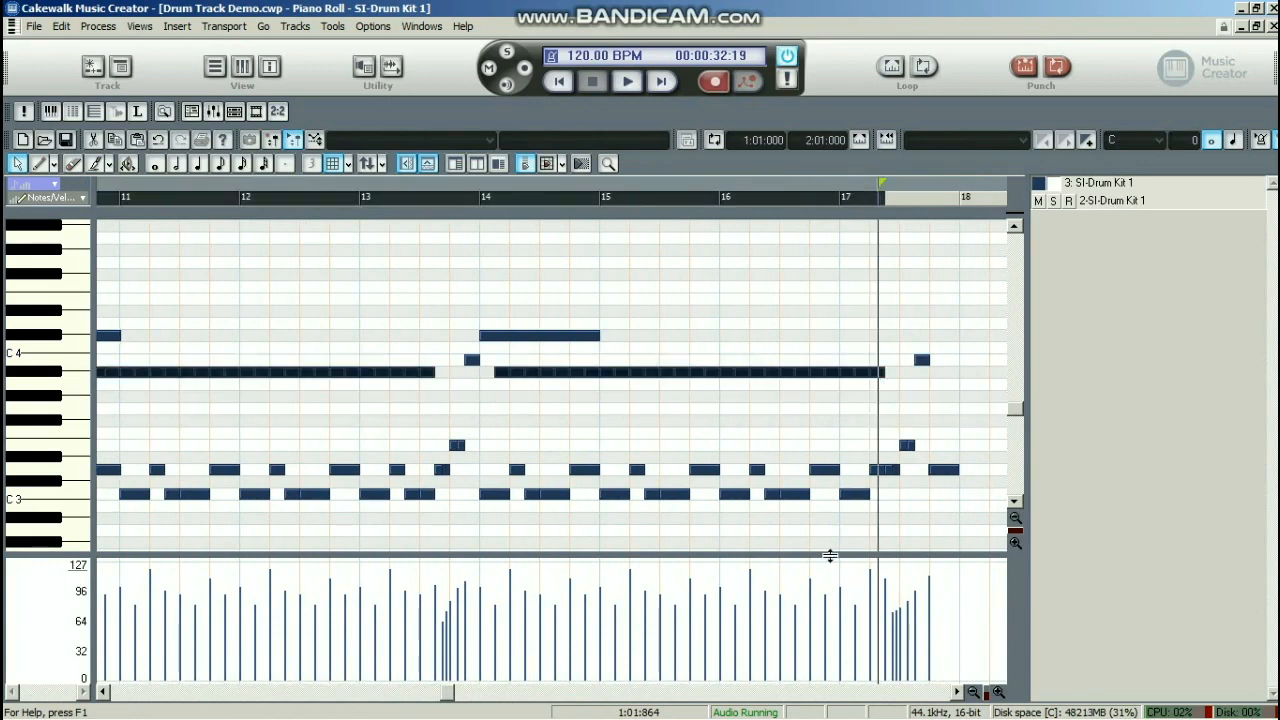
Play the whole drum track from the beginning to the end of measure 17
drag(449, 700, 384, 700)
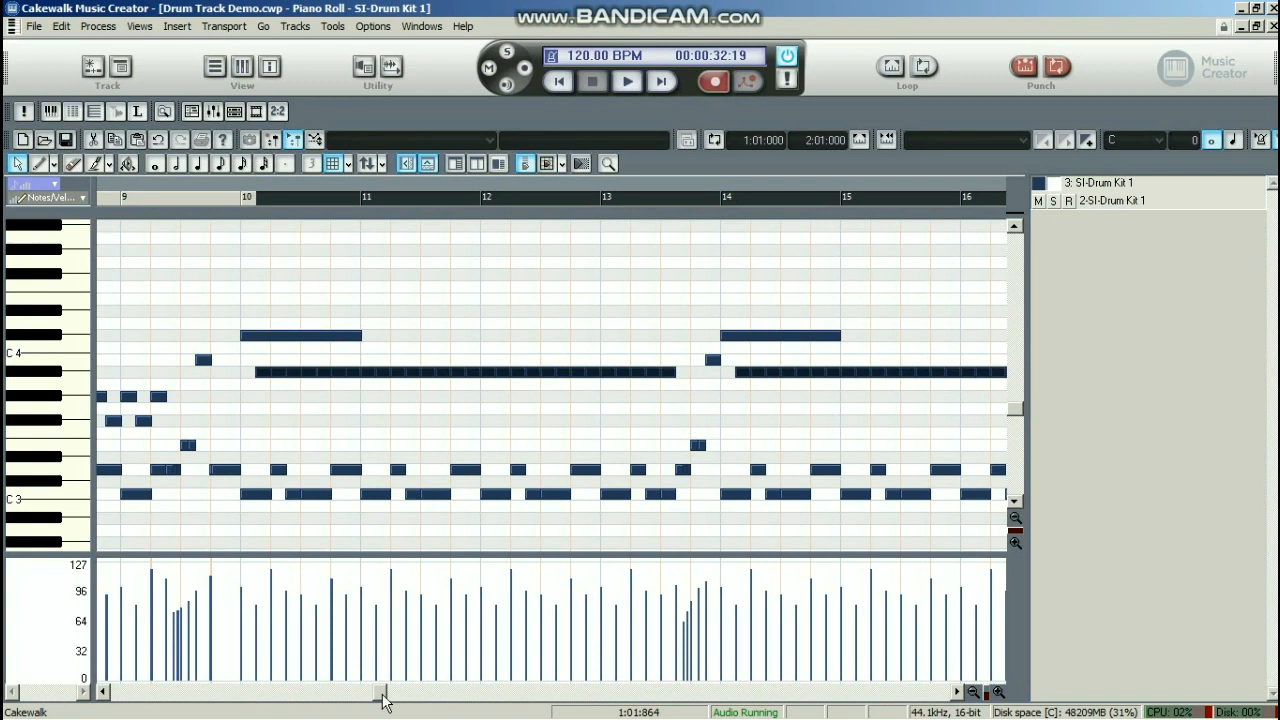
key(w)
key(space)
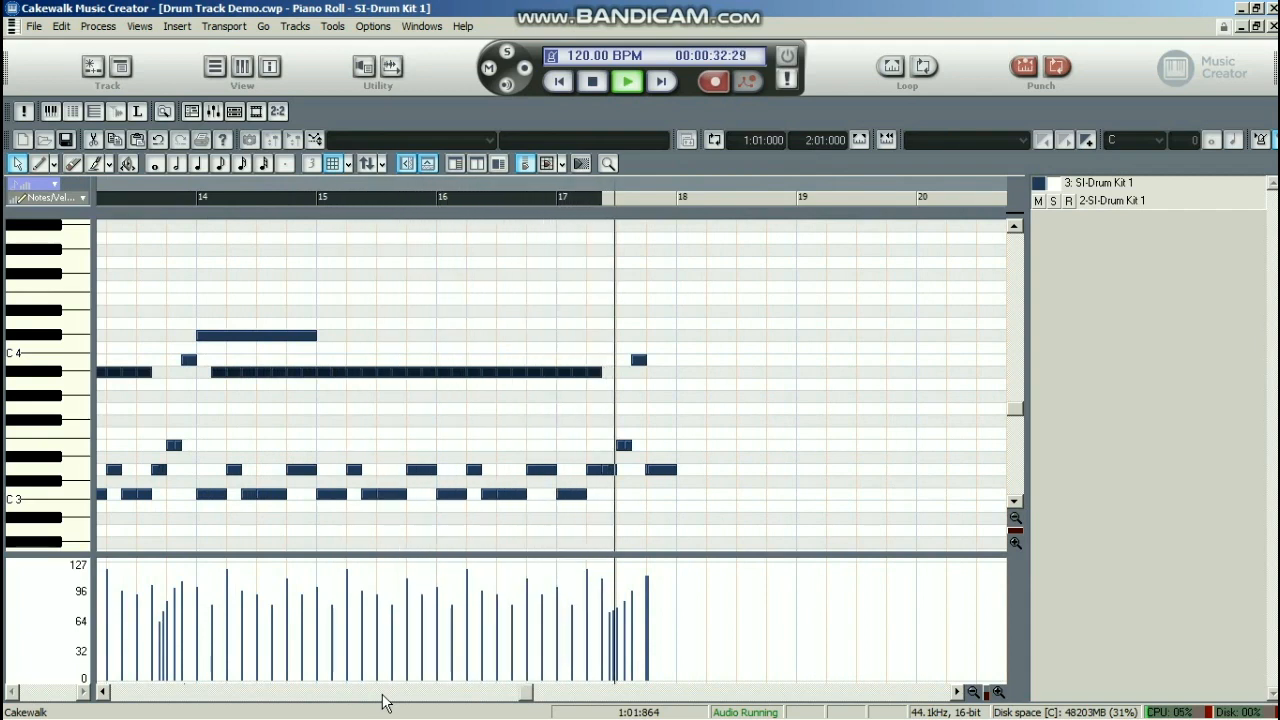
Draw a one-beat C3 note and align it to the start of measure 18
click(997, 692)
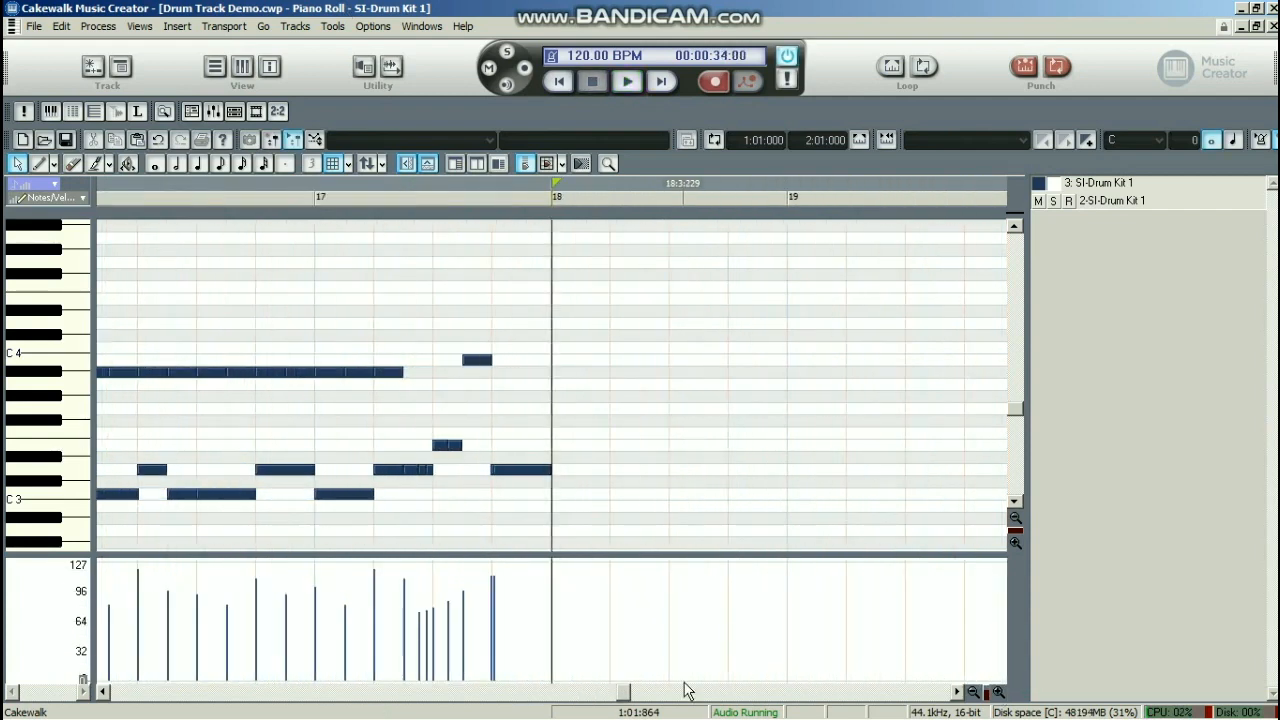
drag(622, 700, 645, 703)
click(36, 164)
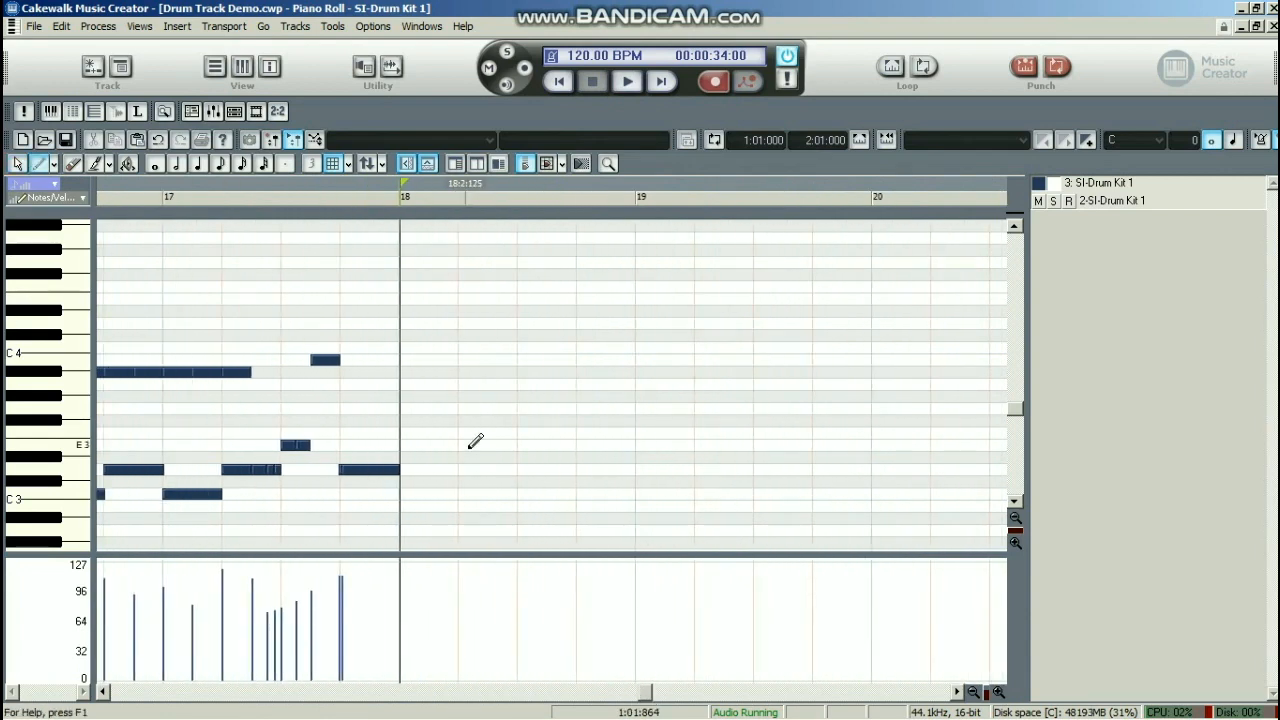
drag(645, 691, 593, 699)
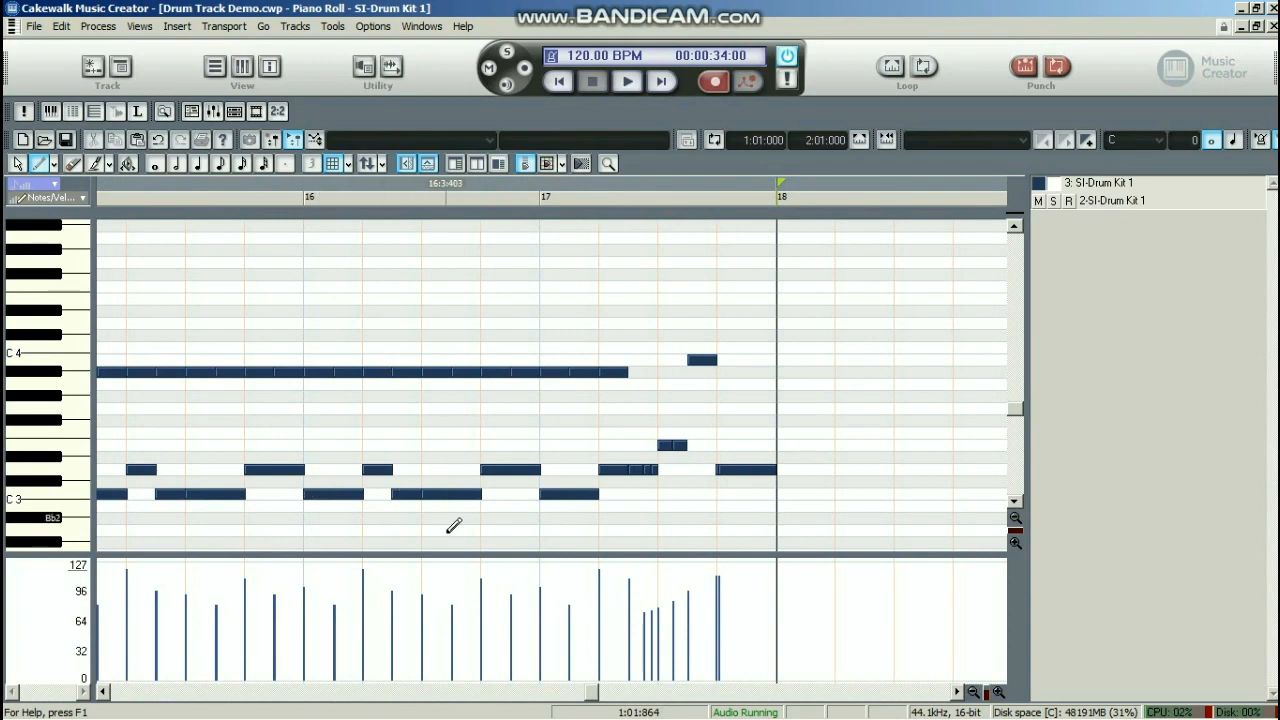
drag(603, 704, 646, 695)
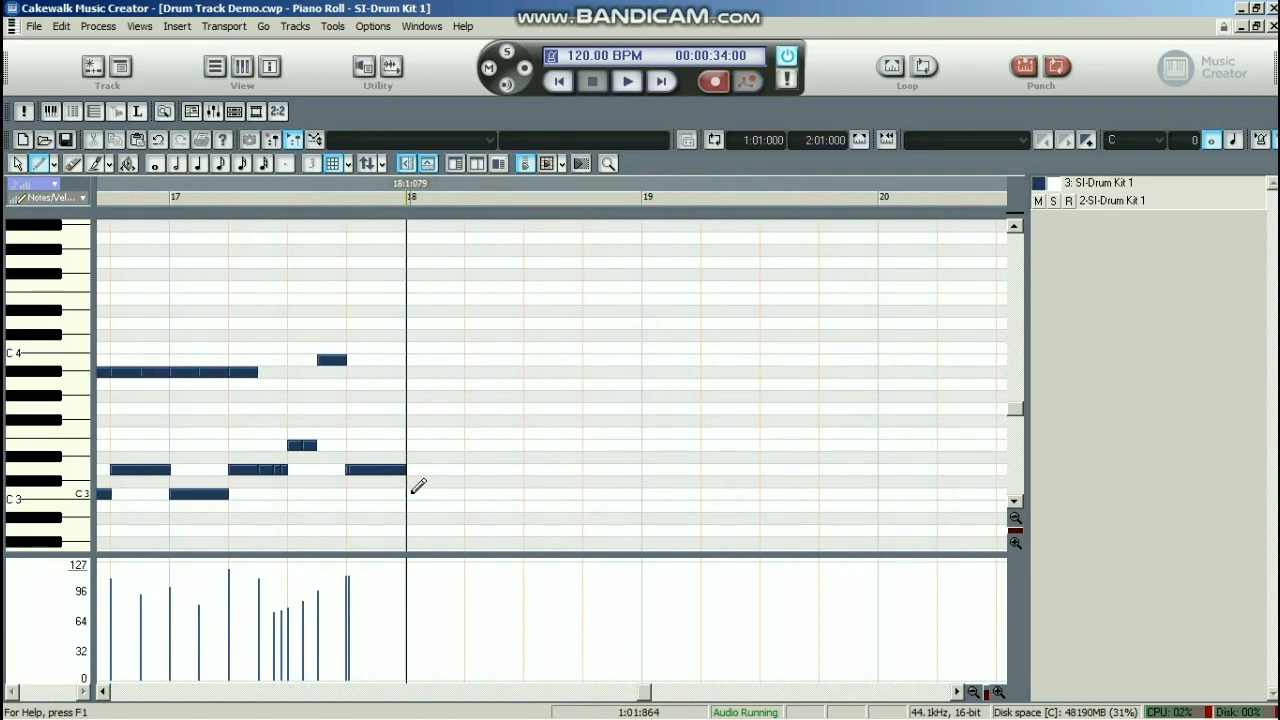
click(412, 493)
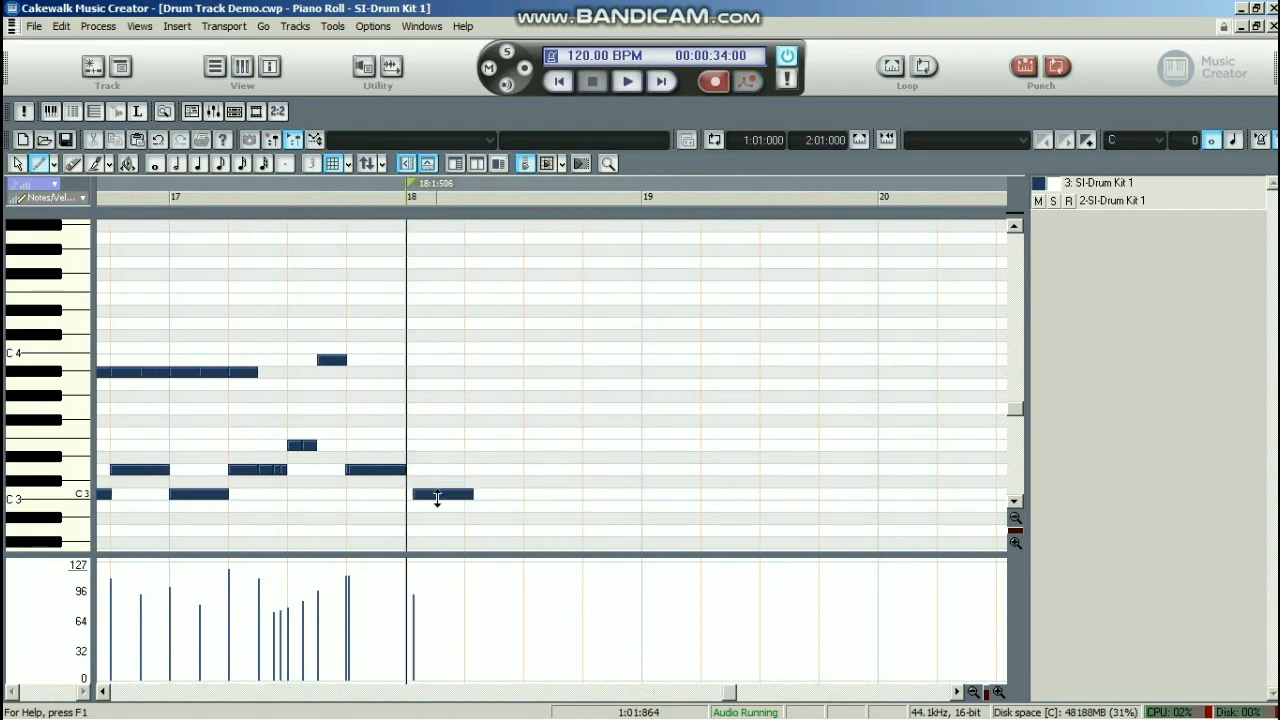
drag(425, 495, 418, 495)
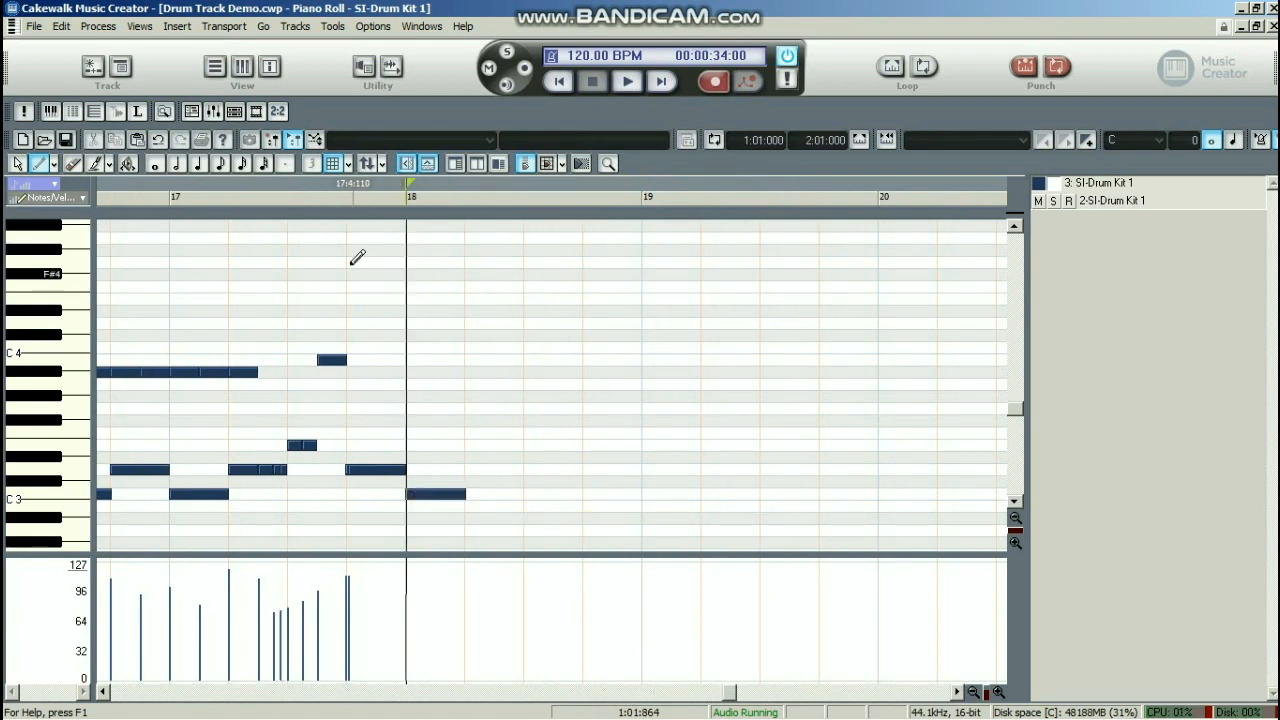
Shorten the first C3 note of measure 18 to three quarters of a beat and add a quarter-beat C3 note ending at 18:02:000
click(349, 164)
click(690, 287)
click(837, 197)
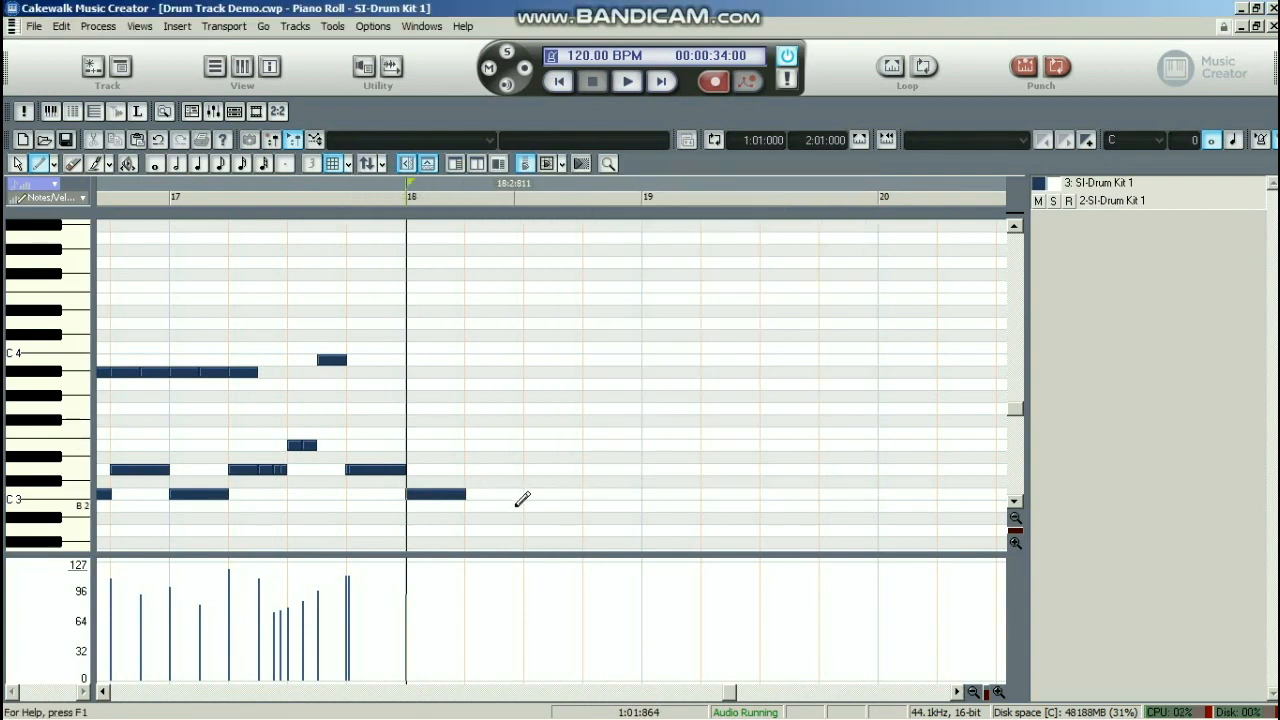
click(998, 692)
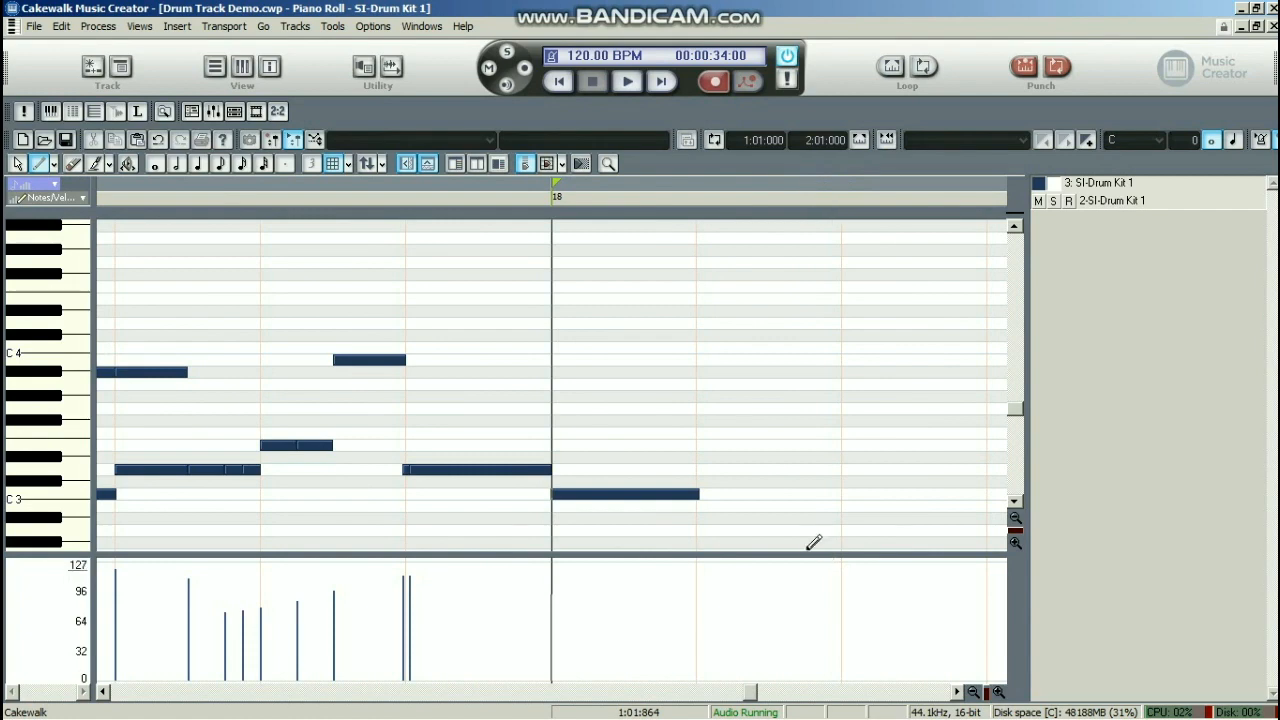
drag(699, 494, 660, 517)
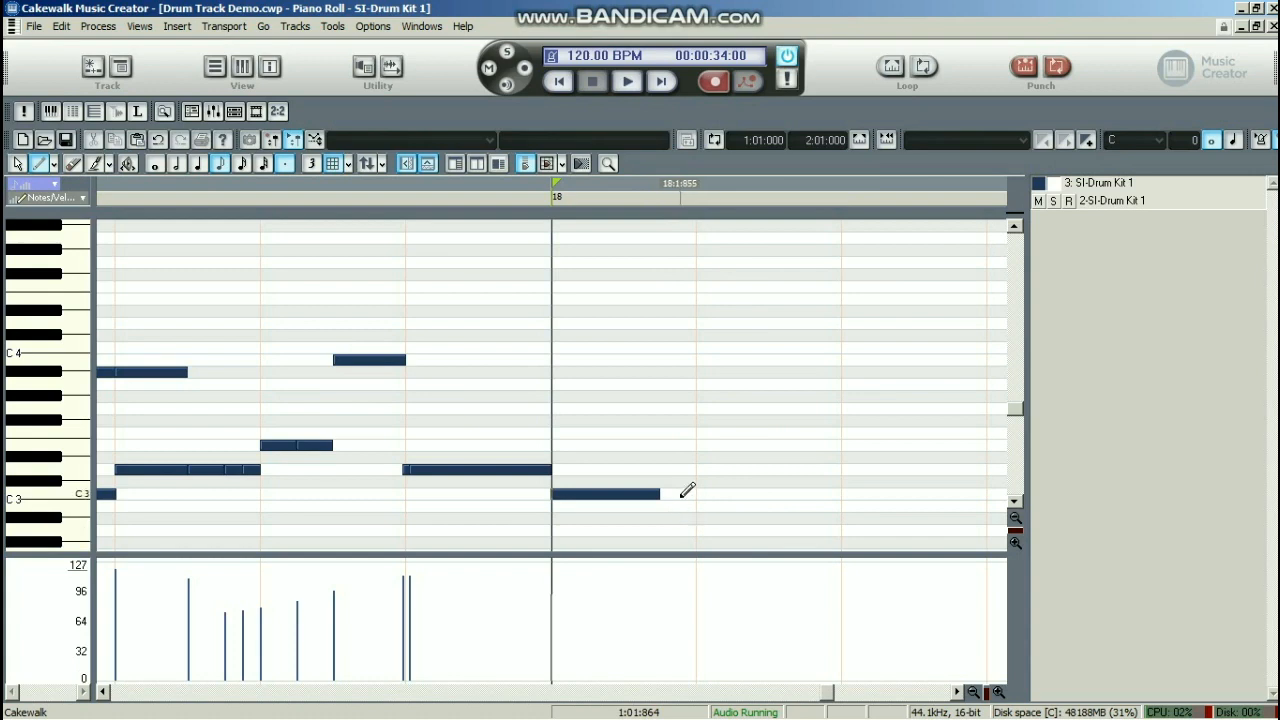
click(666, 493)
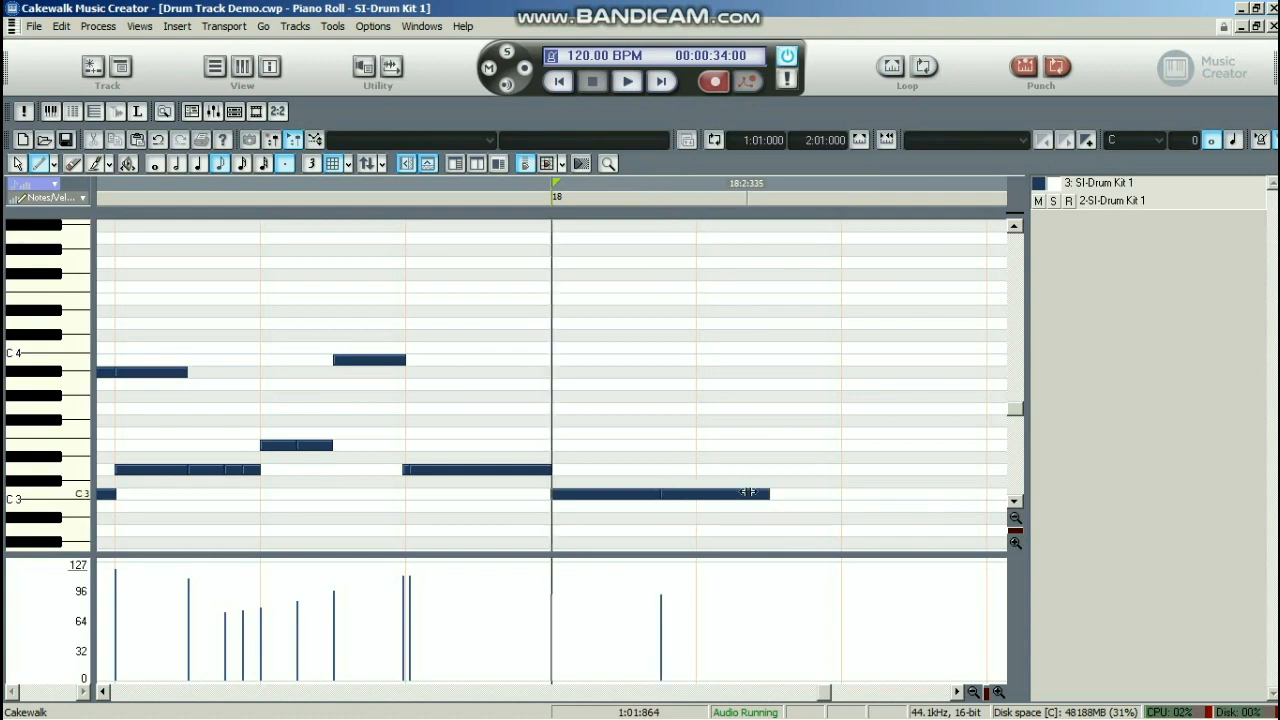
drag(757, 493, 696, 493)
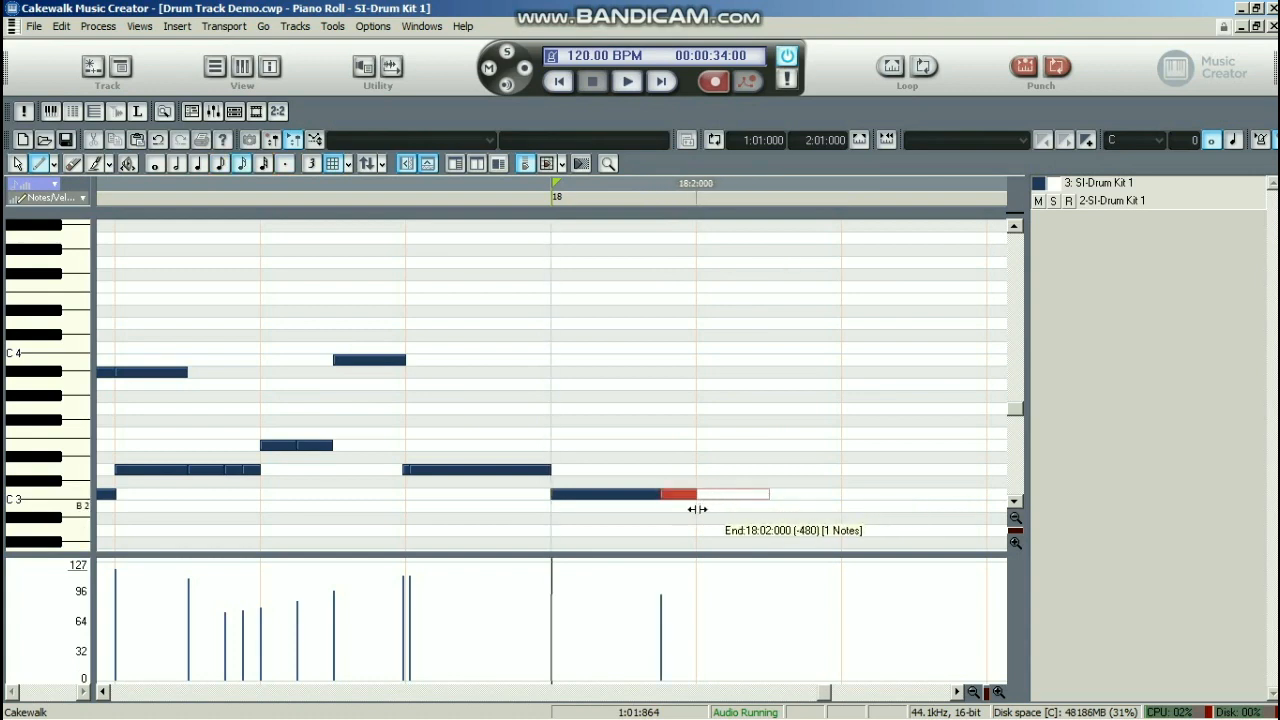
Draw two consecutive half-beat C3 notes filling beat 3 of measure 18
drag(818, 700, 849, 694)
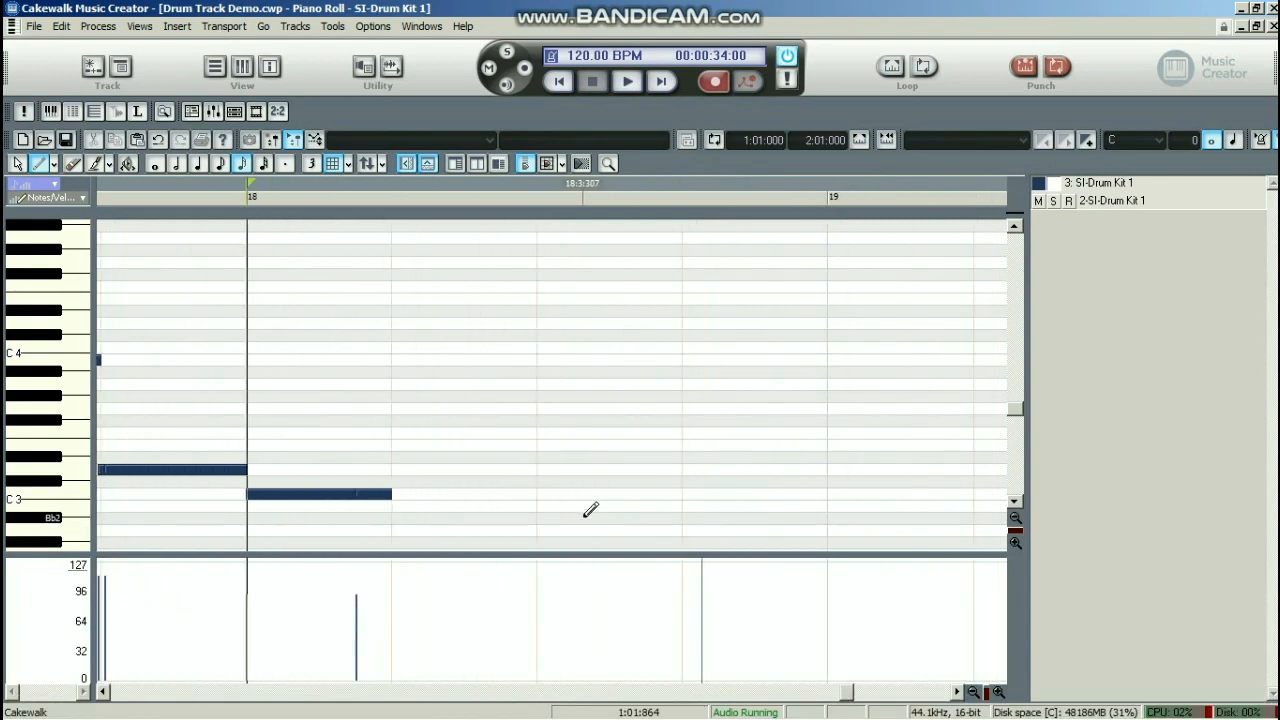
click(540, 492)
drag(575, 493, 610, 495)
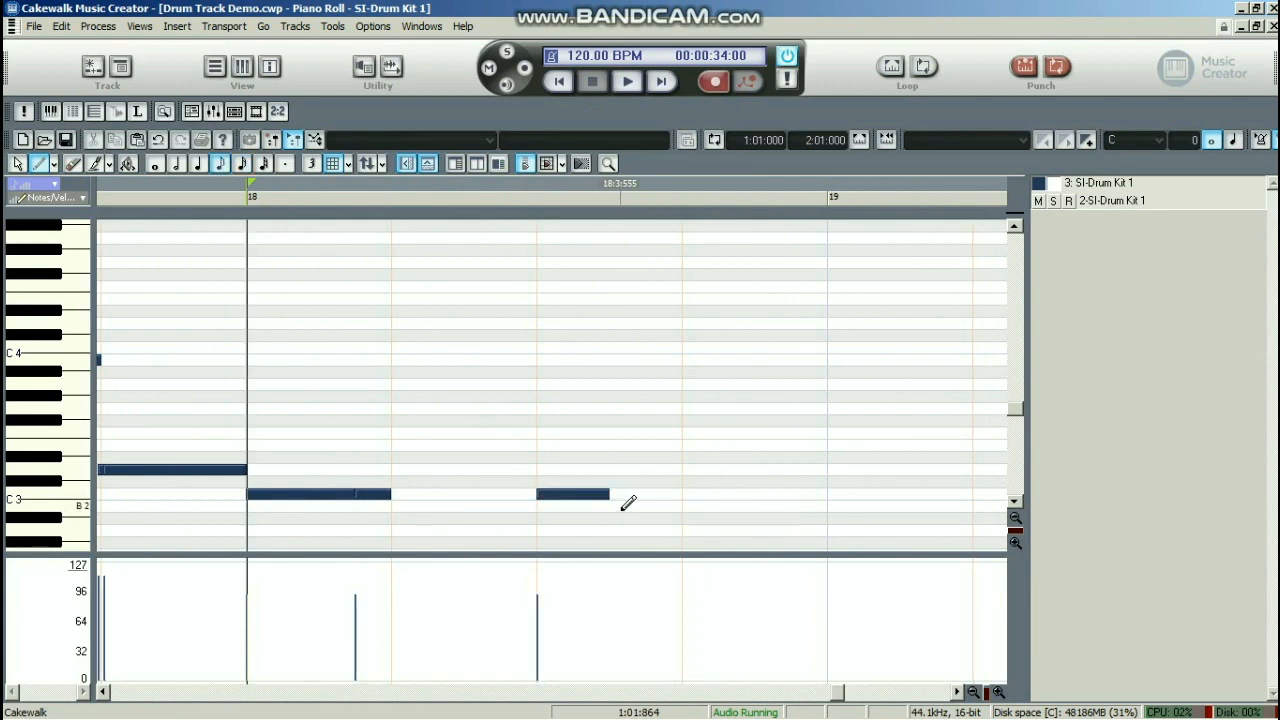
click(614, 494)
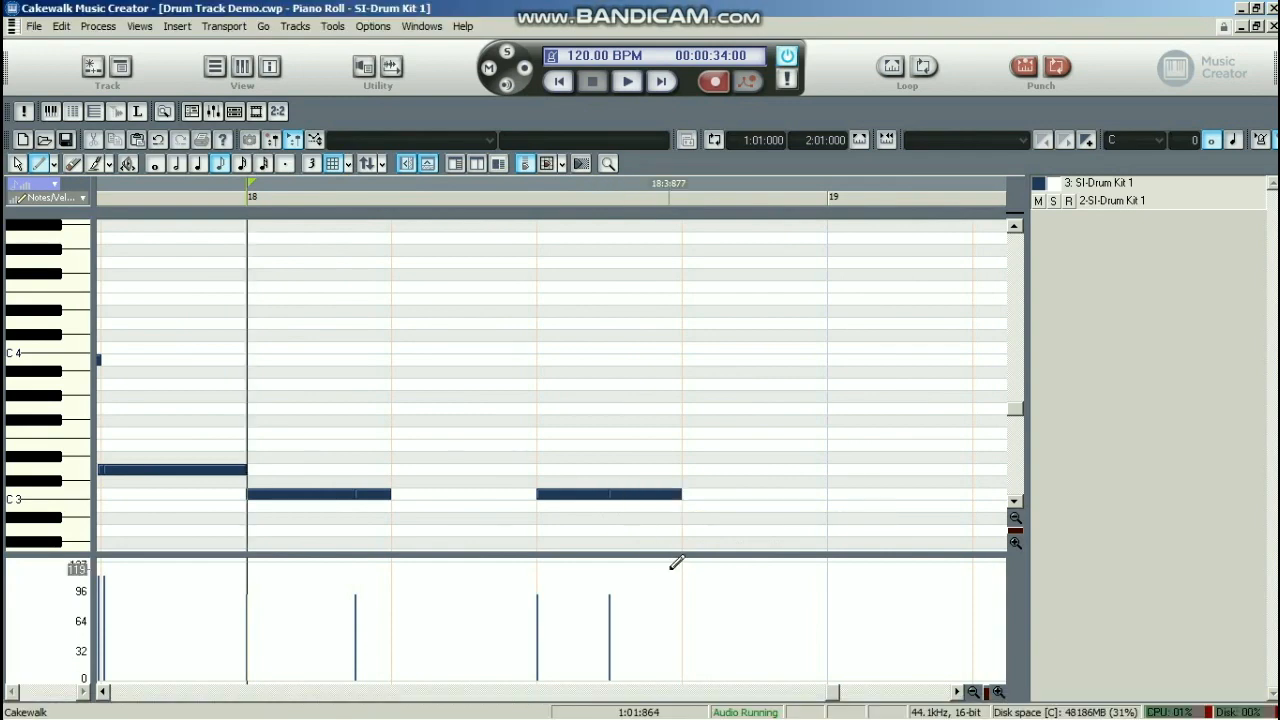
Draw one-beat D3 notes on beats 2 and 4 of measure 18
click(394, 468)
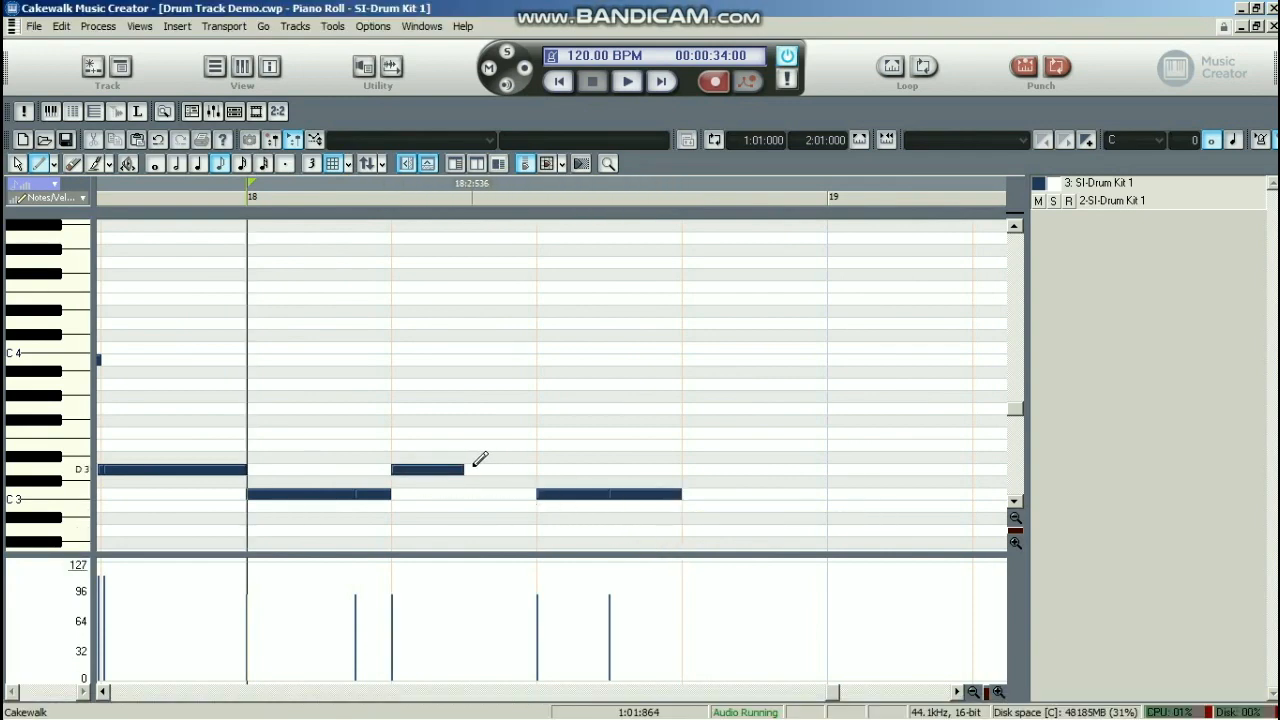
drag(463, 470, 537, 489)
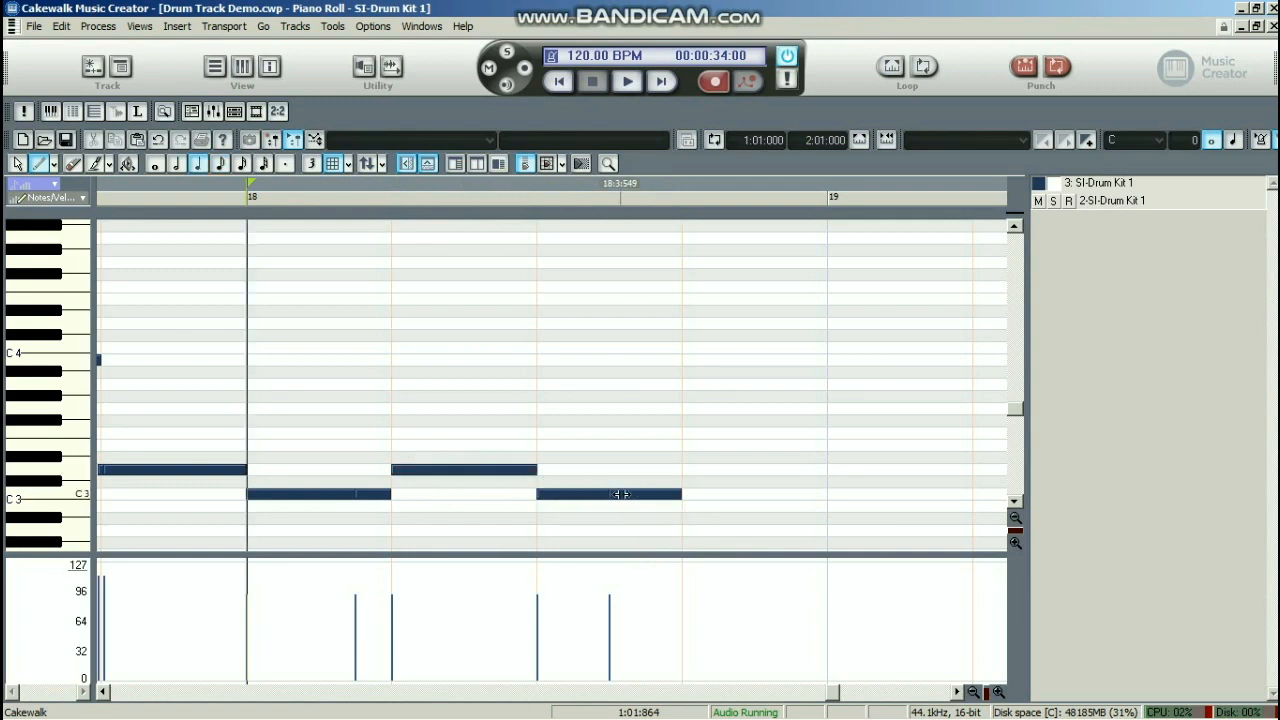
click(683, 467)
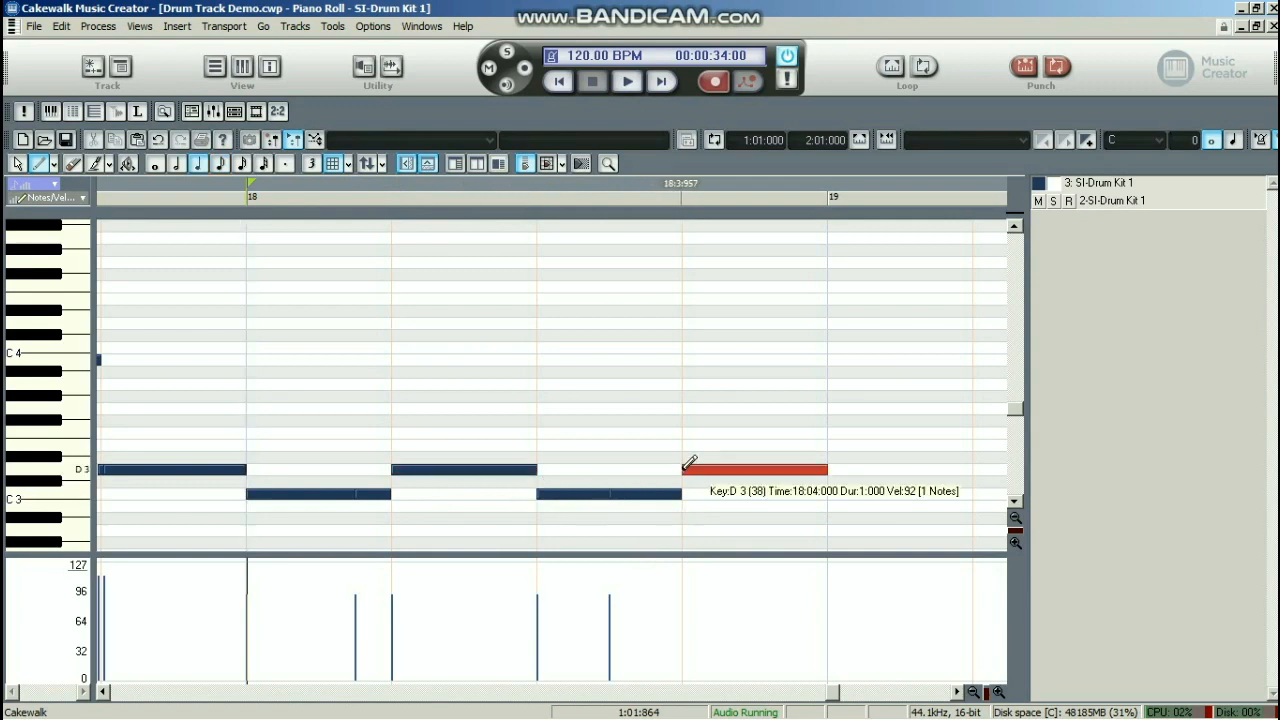
In measure 18, lower the second C3 note of each pair to a velocity of about 50 and raise the beat 2 D3 note to about 106
click(973, 692)
click(973, 692)
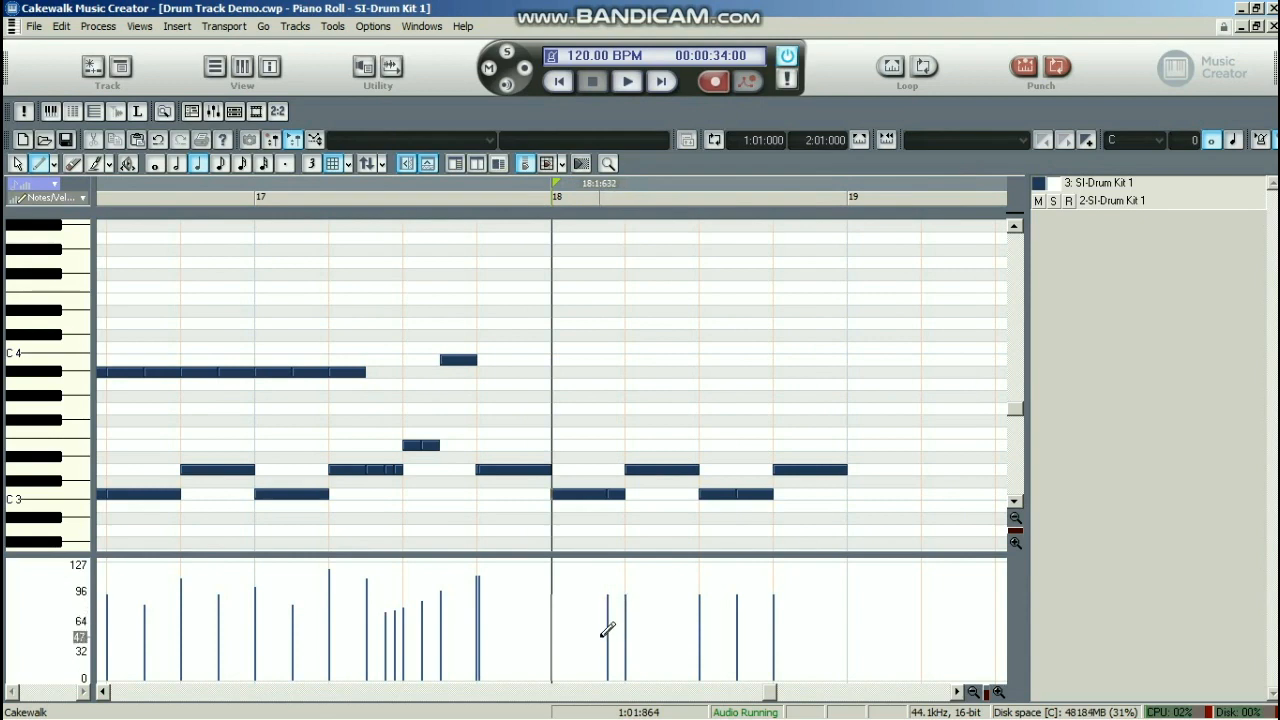
drag(607, 628, 622, 628)
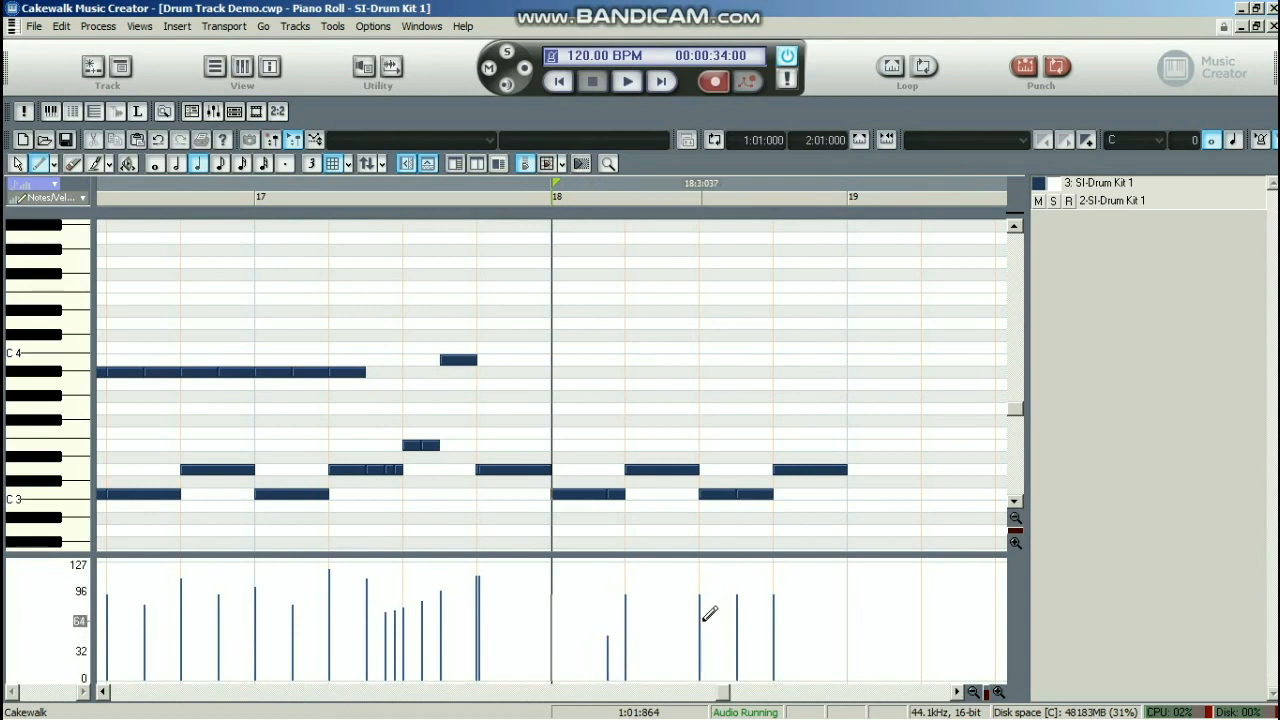
drag(736, 627, 742, 626)
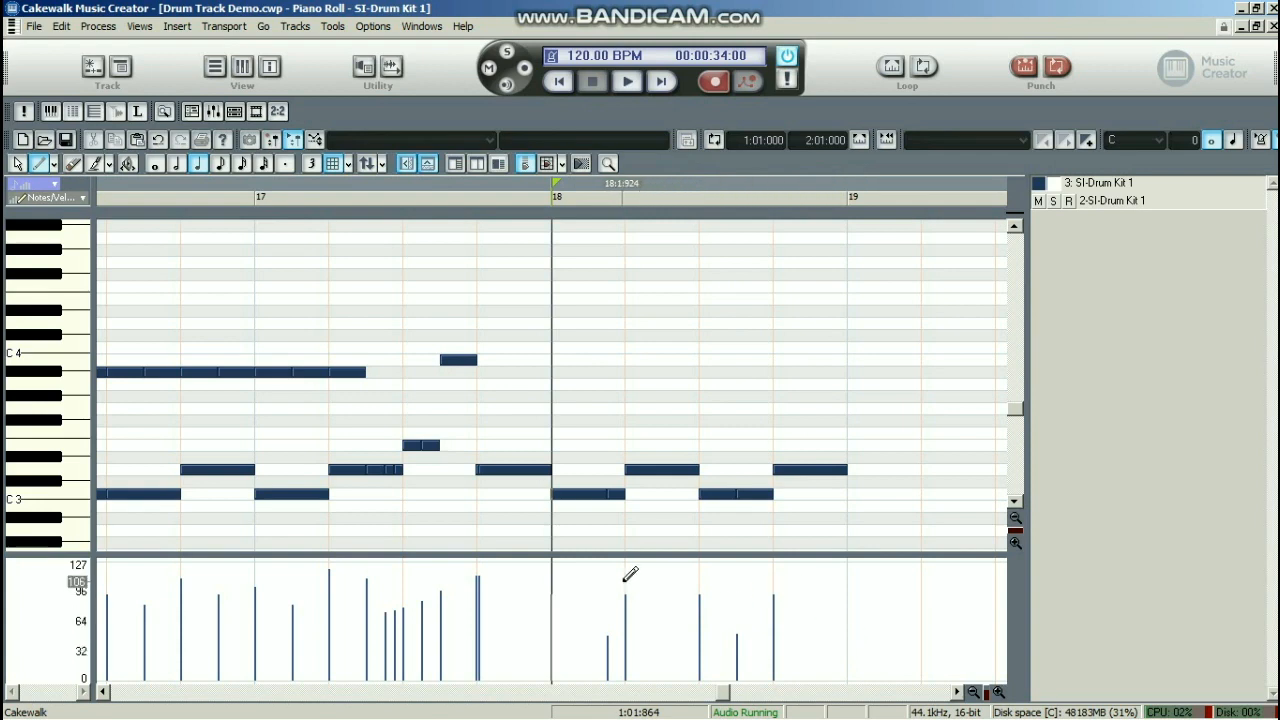
drag(621, 581, 638, 583)
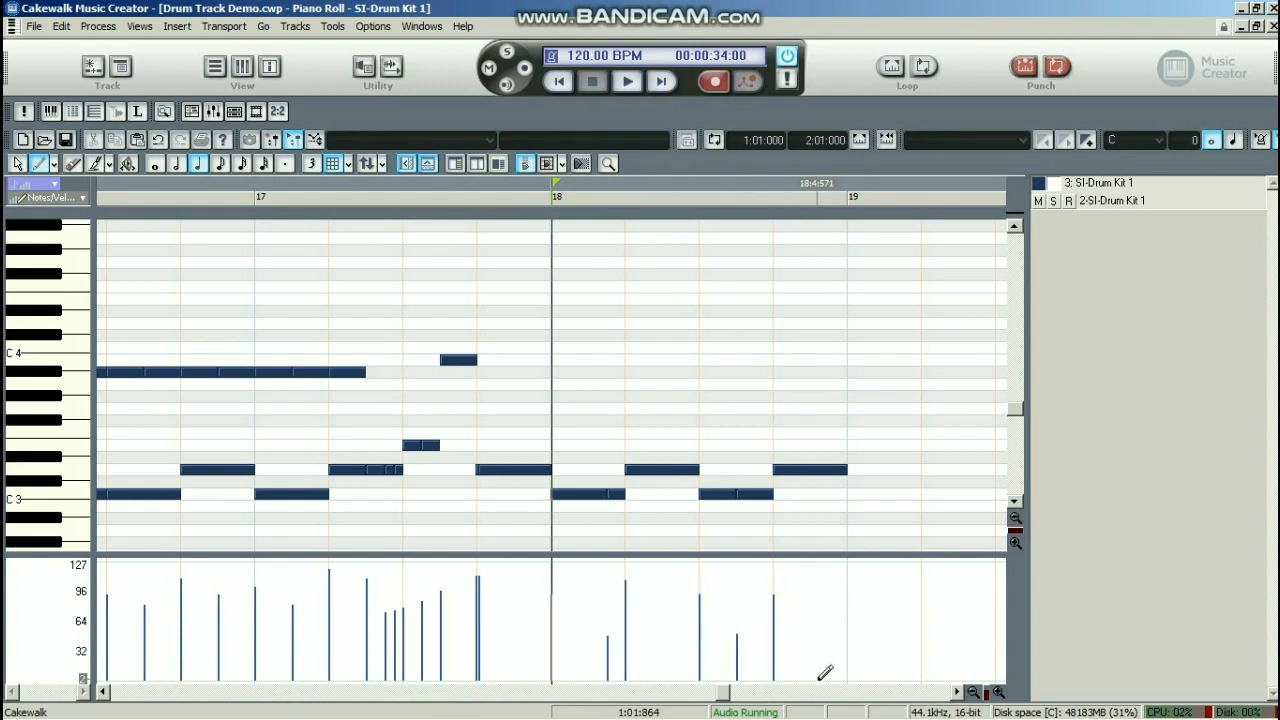
Draw alternating half-beat F4 and Eb4 notes across measure 19 and vary their velocities between about 80 and 115
drag(722, 697, 785, 694)
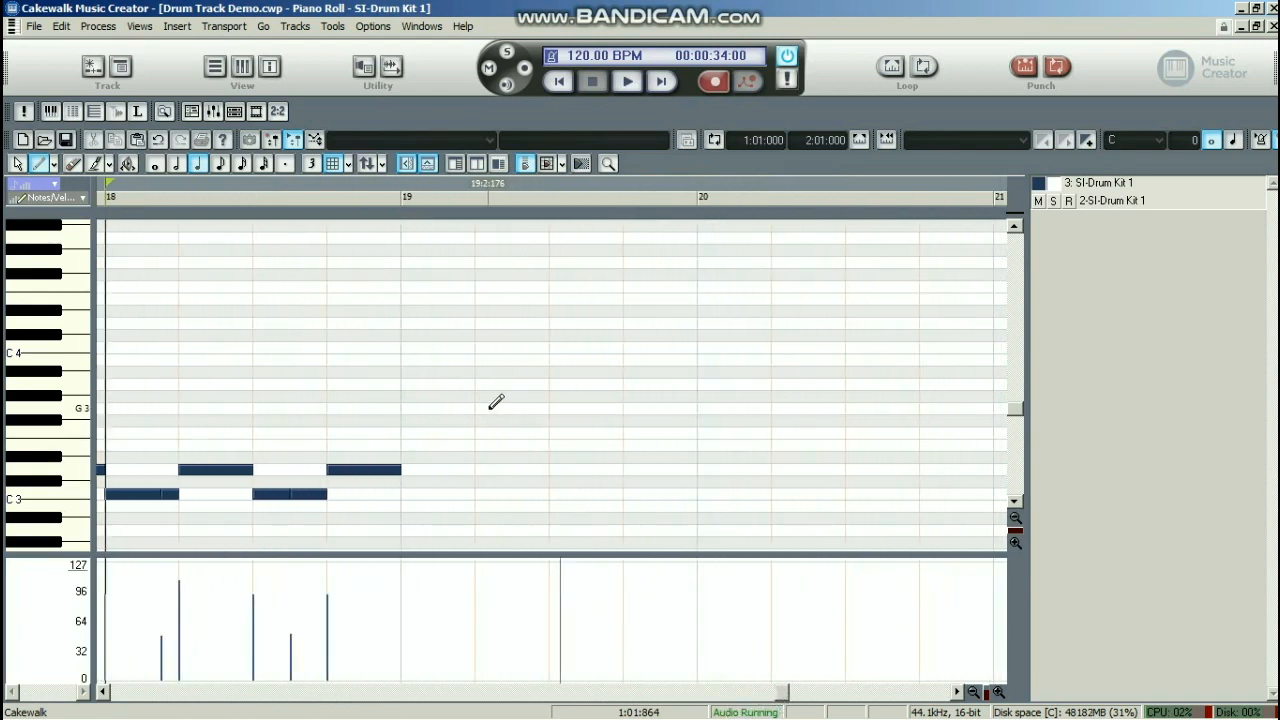
click(403, 286)
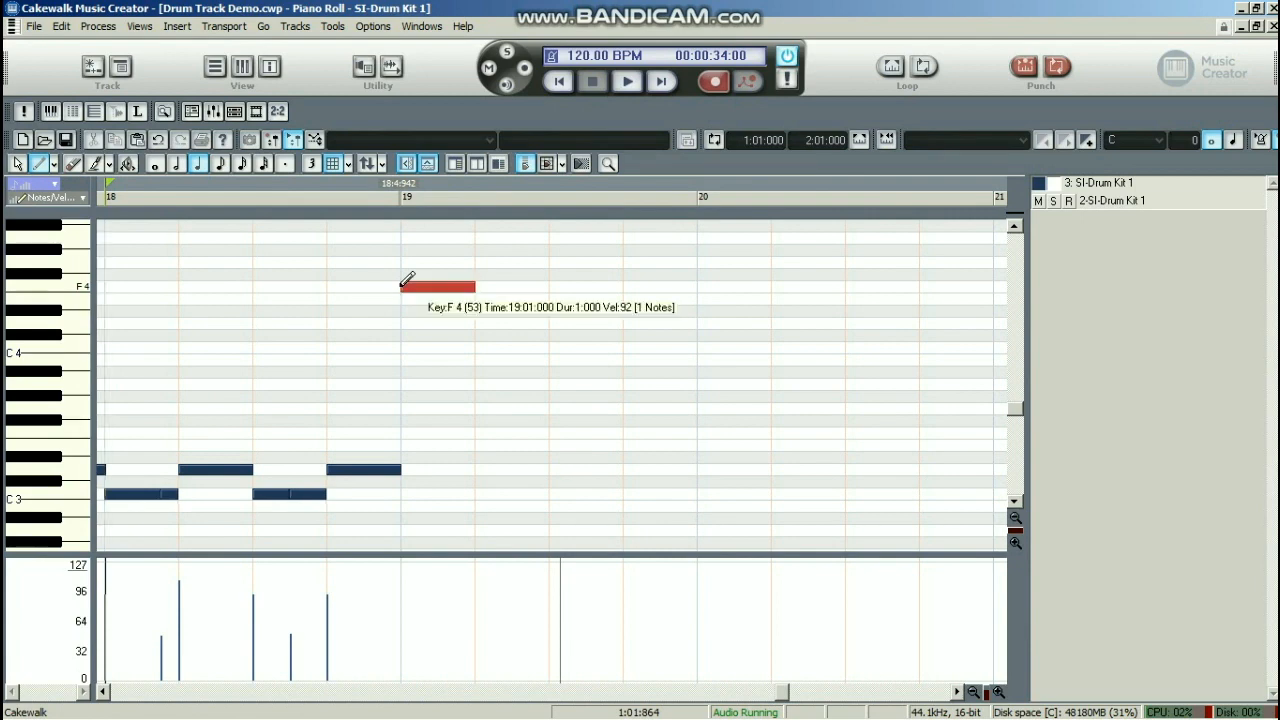
drag(470, 290, 438, 289)
click(441, 311)
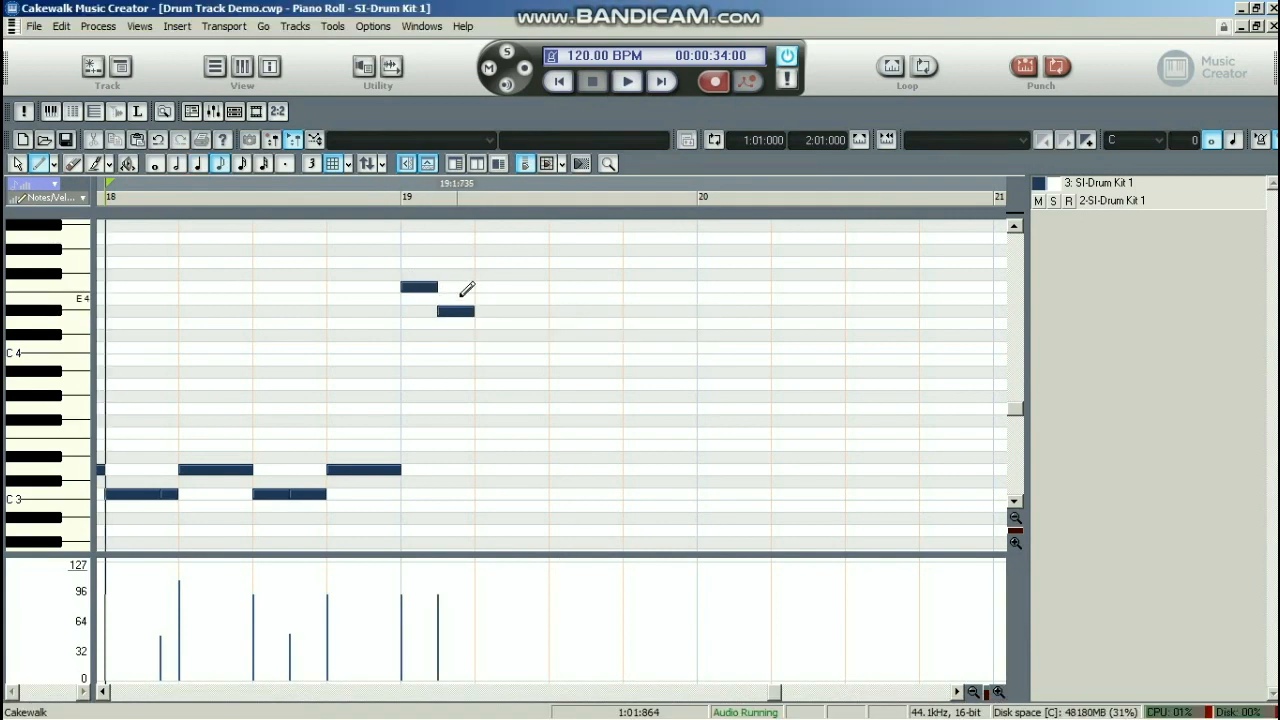
click(478, 286)
click(514, 311)
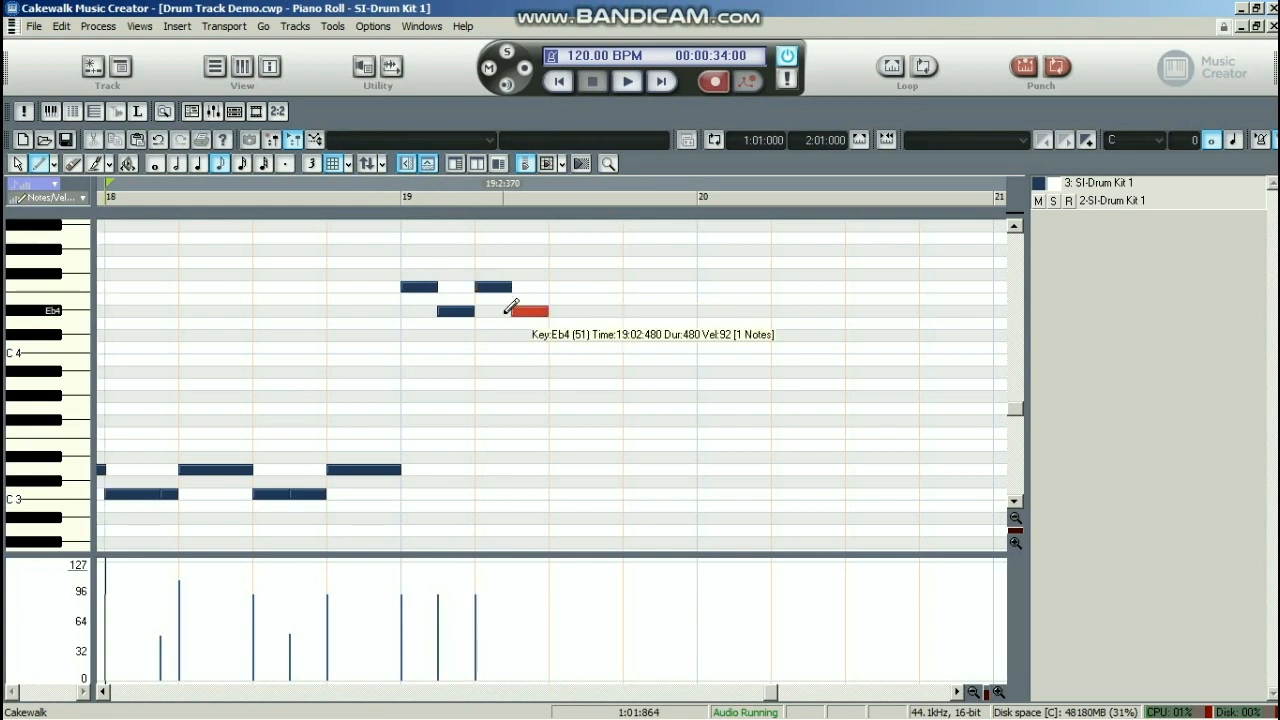
click(552, 286)
click(588, 310)
click(624, 286)
click(665, 310)
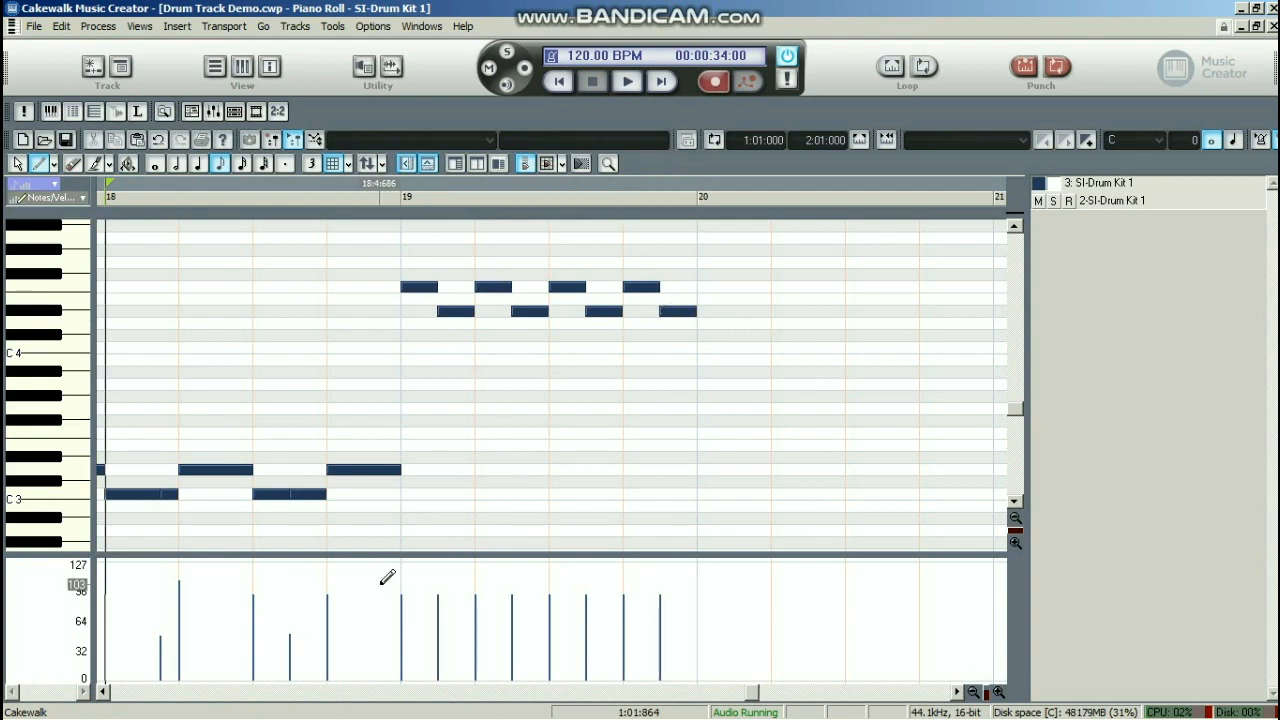
mouse_move(381, 584)
mouse_down()
mouse_move(432, 598)
mouse_move(486, 574)
mouse_move(604, 604)
mouse_move(646, 580)
mouse_move(684, 592)
mouse_up()
Select the F4 and Eb4 notes in measure 19 and move them back one measure to the start of measure 18
click(17, 163)
drag(422, 245, 687, 360)
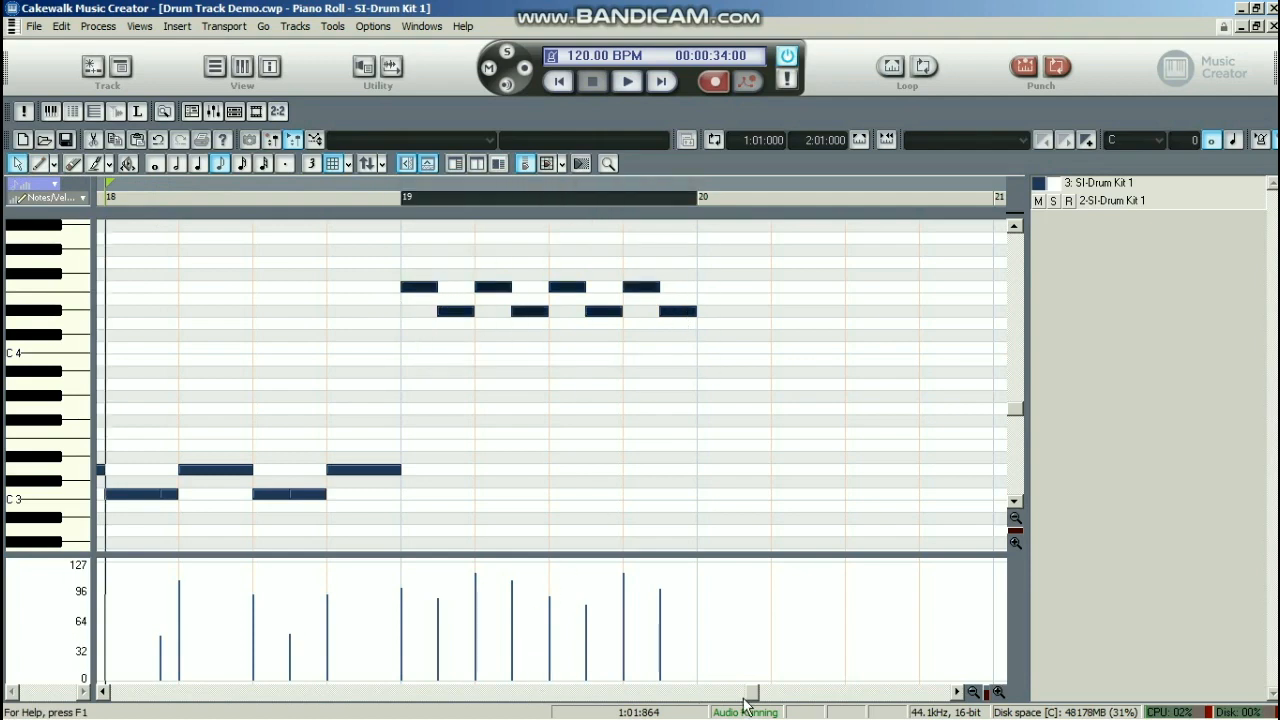
drag(755, 701, 710, 701)
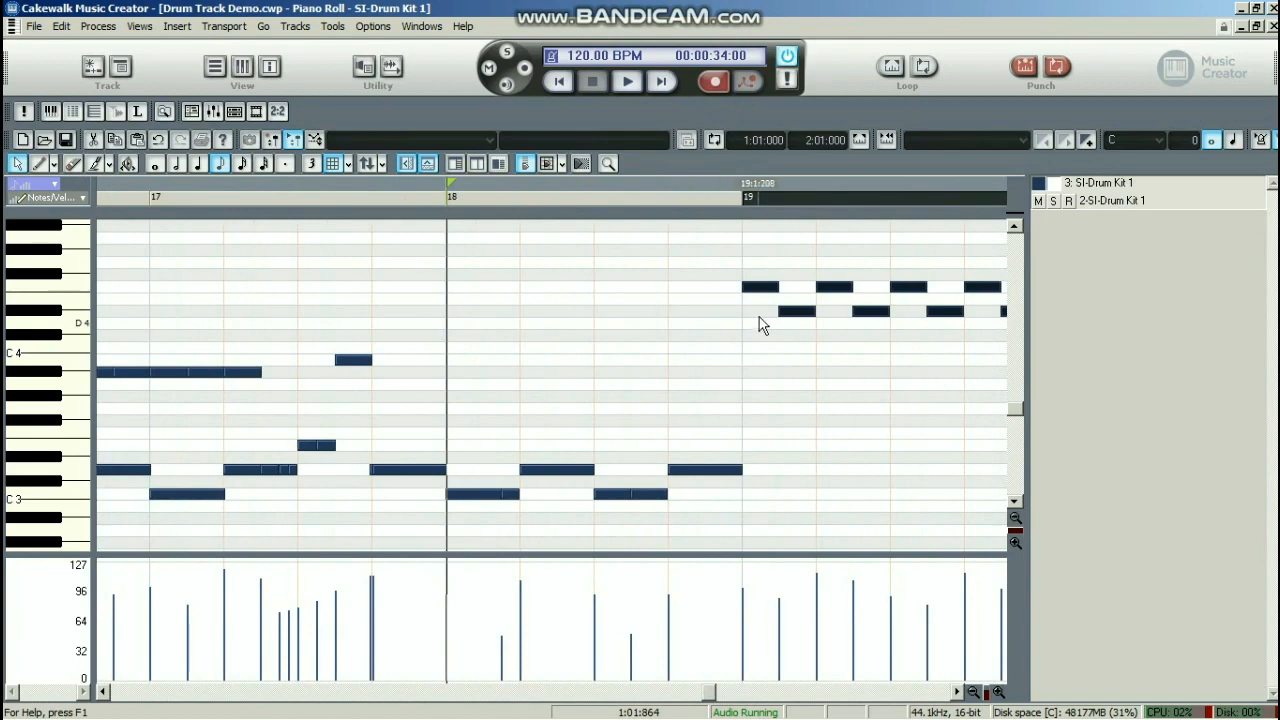
drag(765, 300, 728, 531)
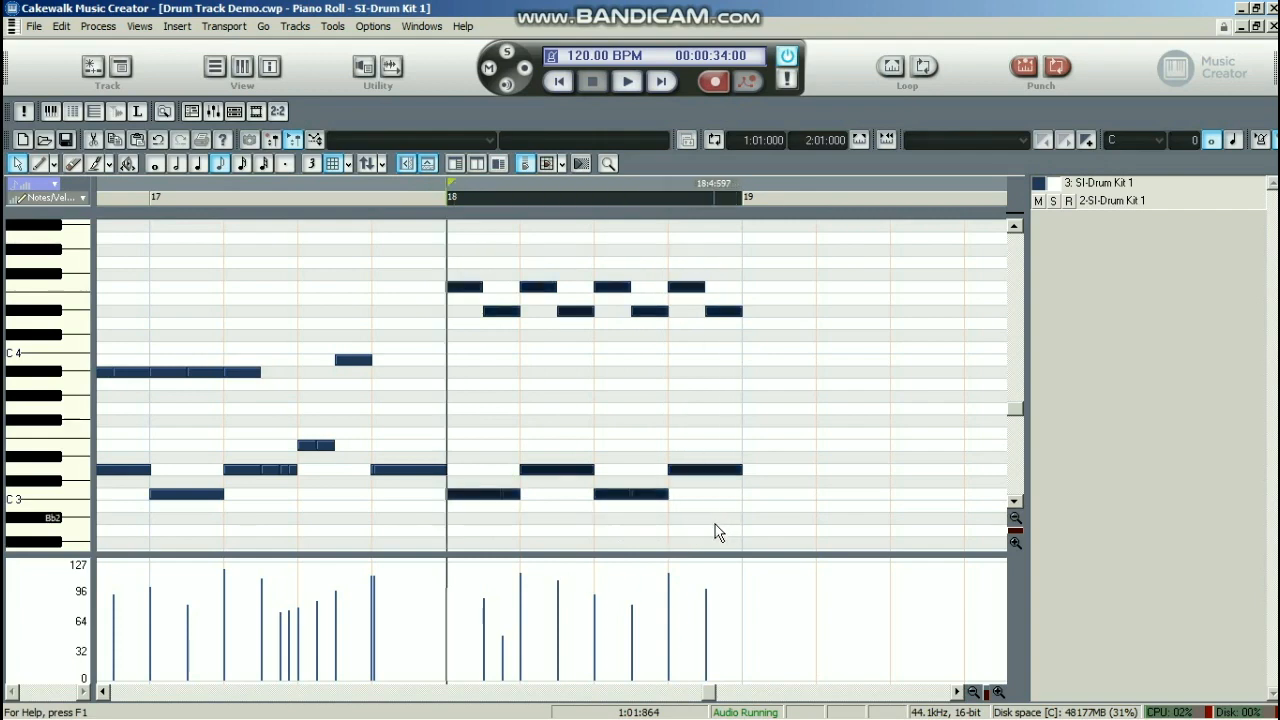
Copy all the notes of measure 18 and paste them once at 19:01:000
key(ctrl+c)
click(690, 312)
click(743, 200)
key(ctrl+v)
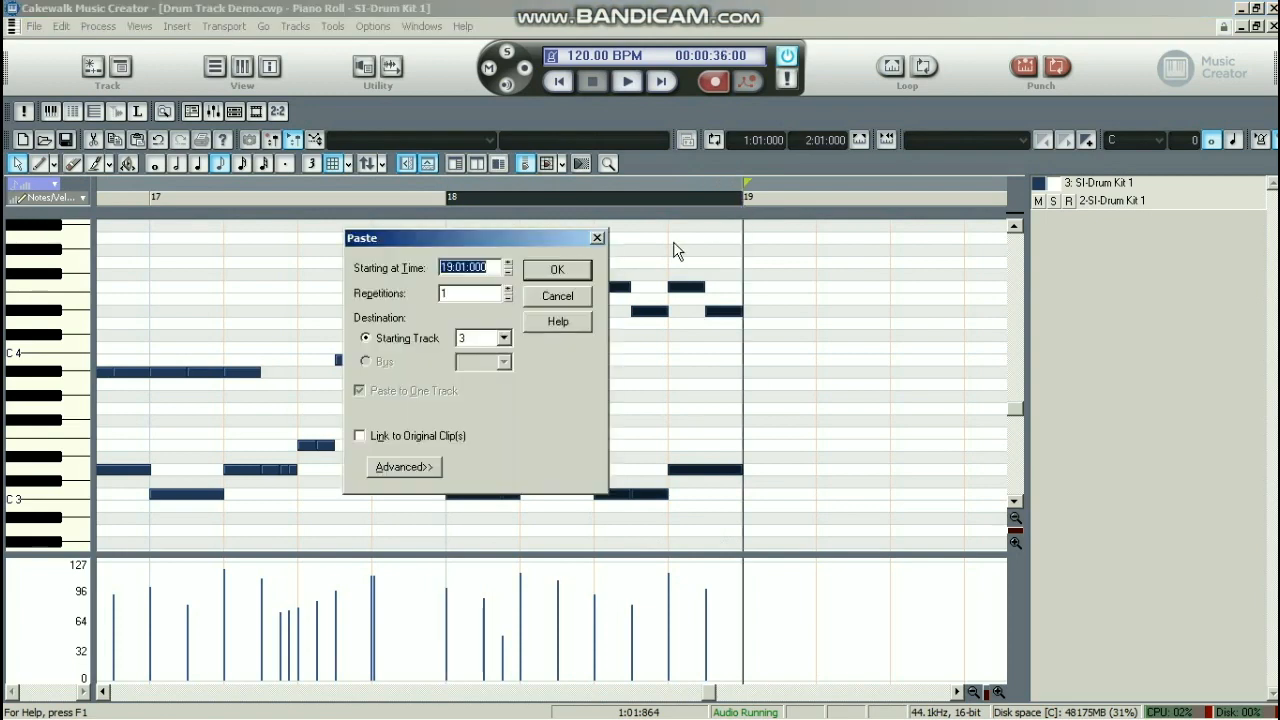
click(586, 271)
Select and copy all the notes in measures 18 and 19, and paste them at the start of measure 20
drag(458, 266, 832, 518)
key(ctrl+c)
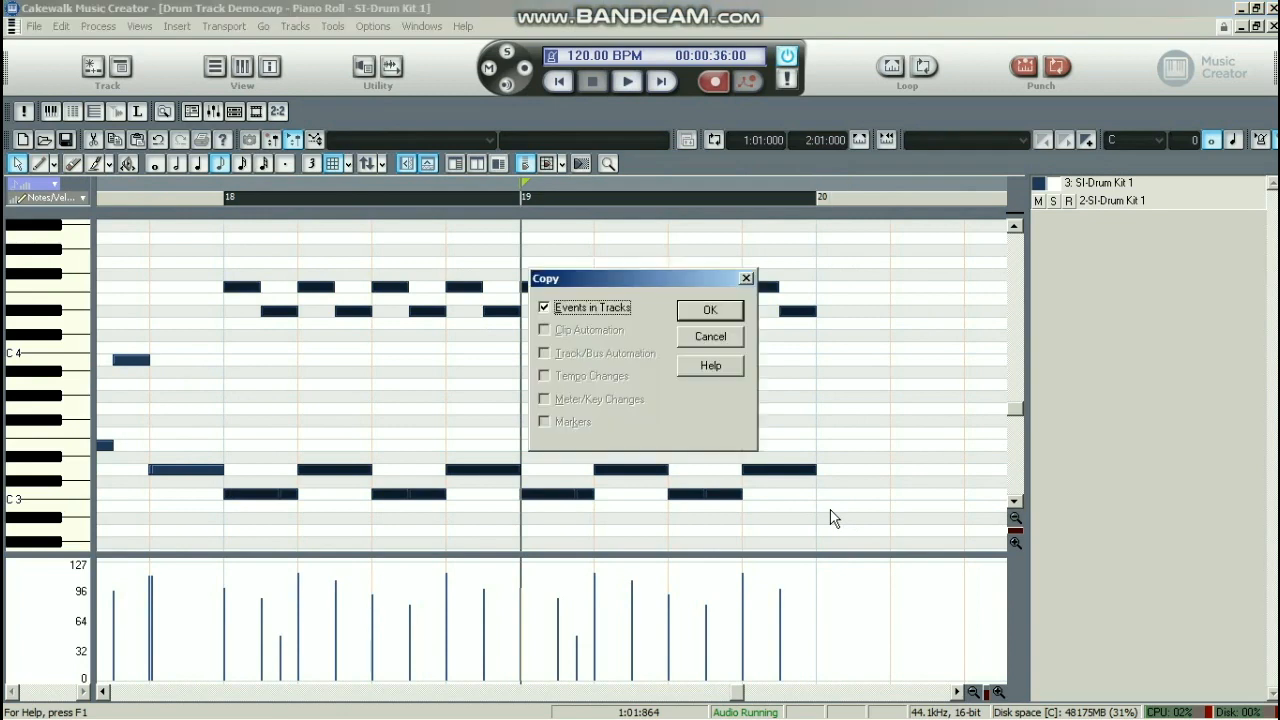
click(710, 314)
click(816, 193)
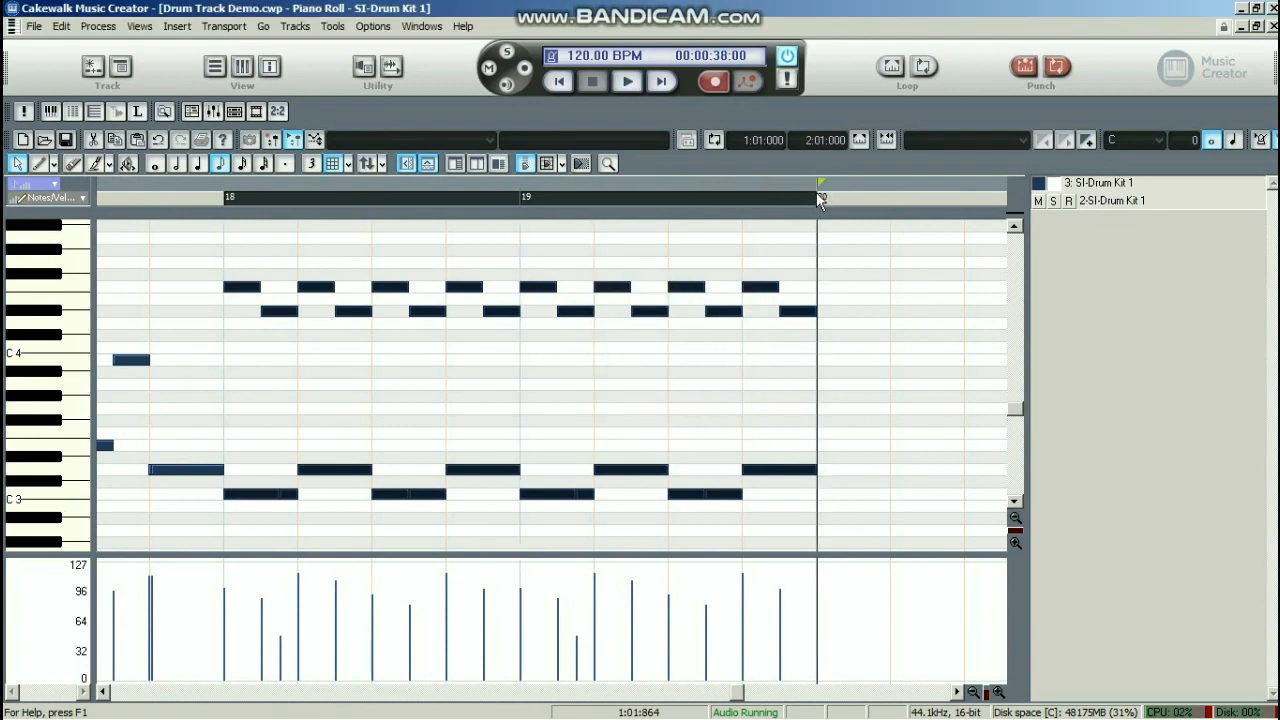
key(ctrl+v)
click(557, 270)
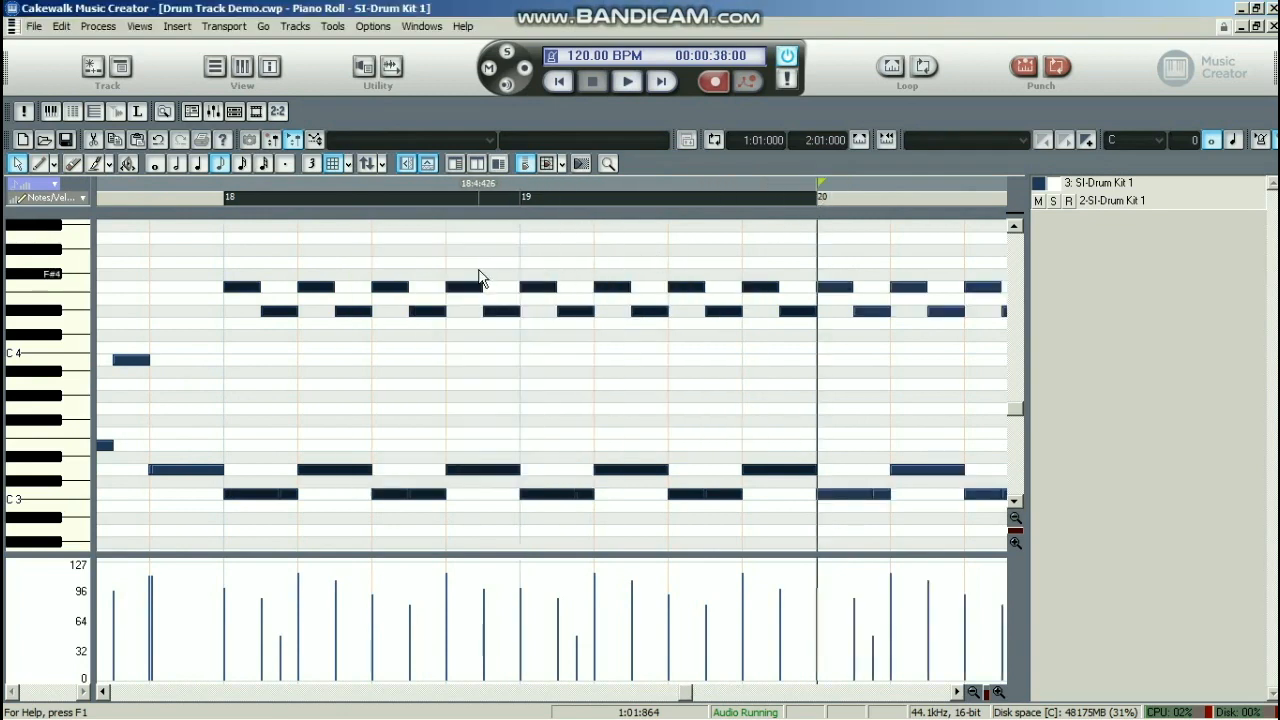
Remove the first F4 note of measure 18 and draw a whole-measure Db4 note there instead
click(449, 263)
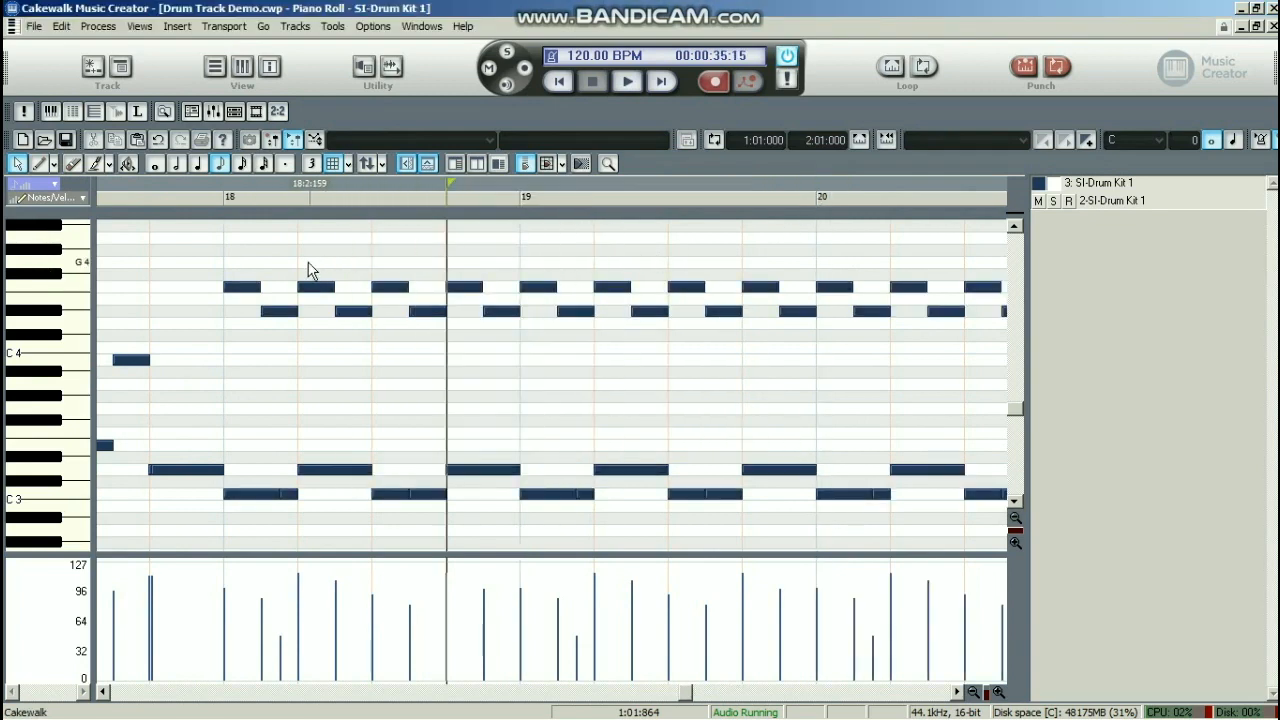
click(238, 290)
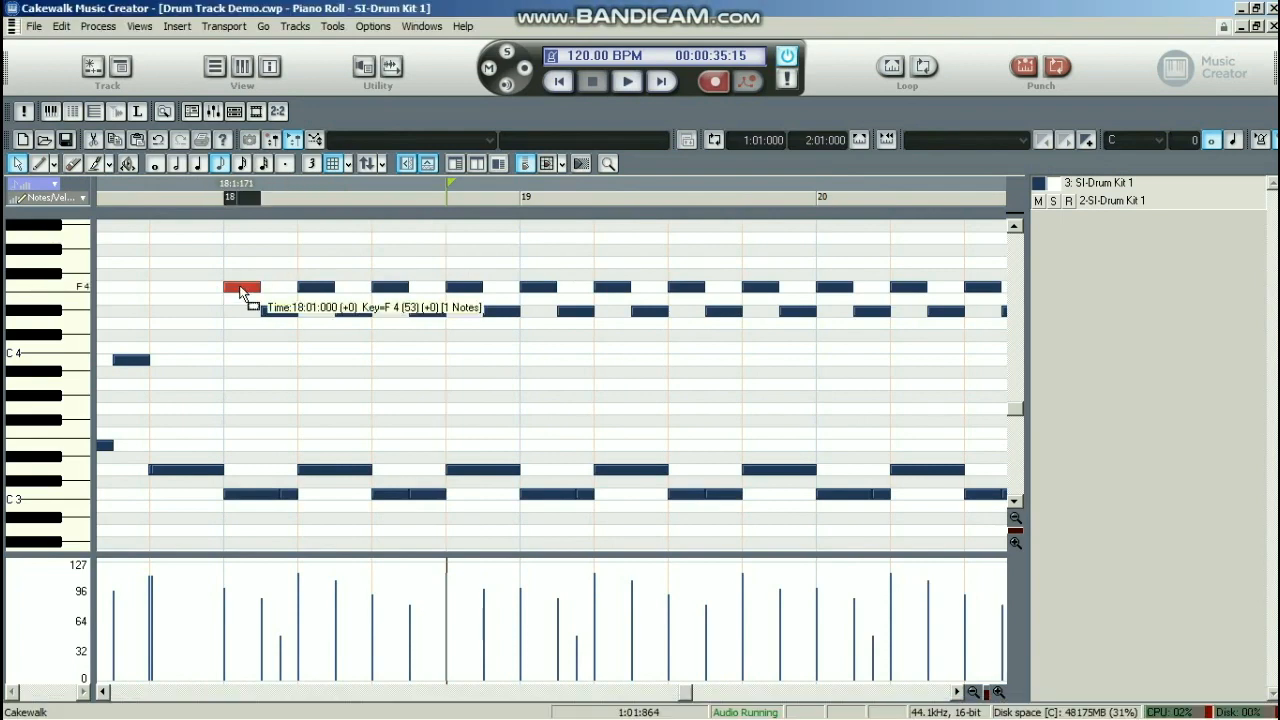
drag(240, 291, 520, 400)
click(42, 164)
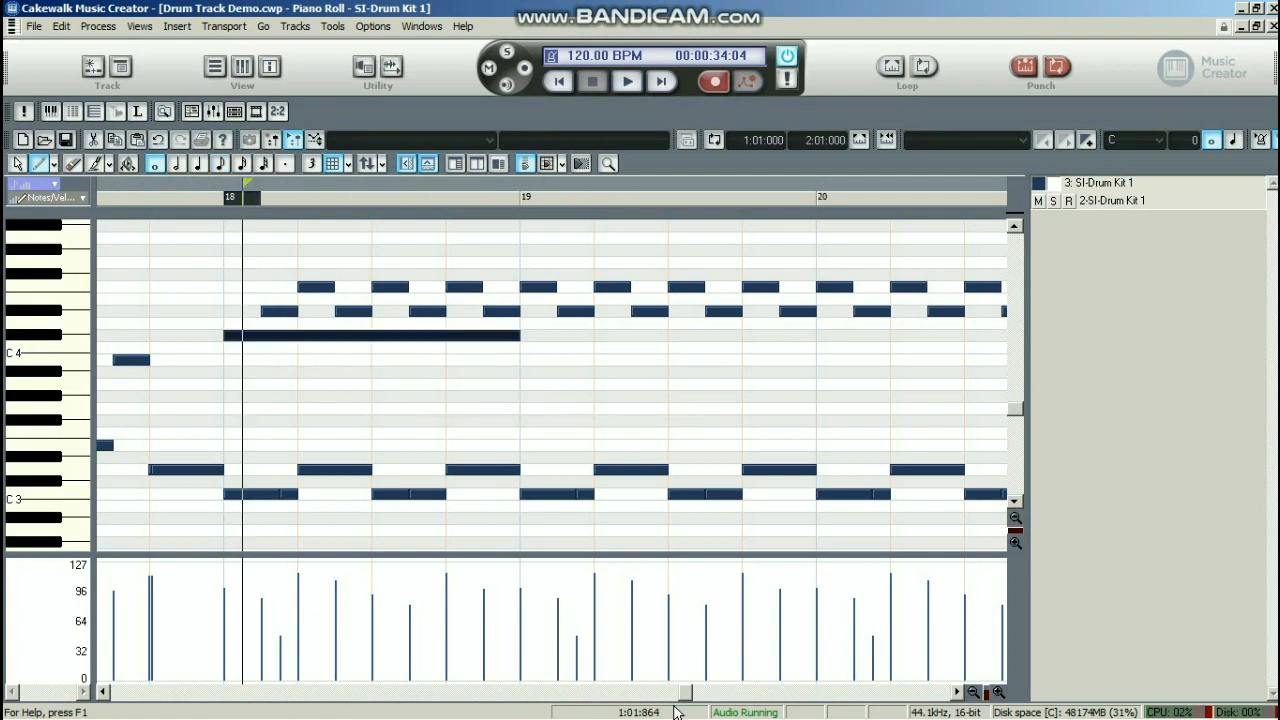
Erase the F4, Eb4 and D3 notes on beat 4 of measure 21
drag(690, 691, 785, 690)
click(521, 199)
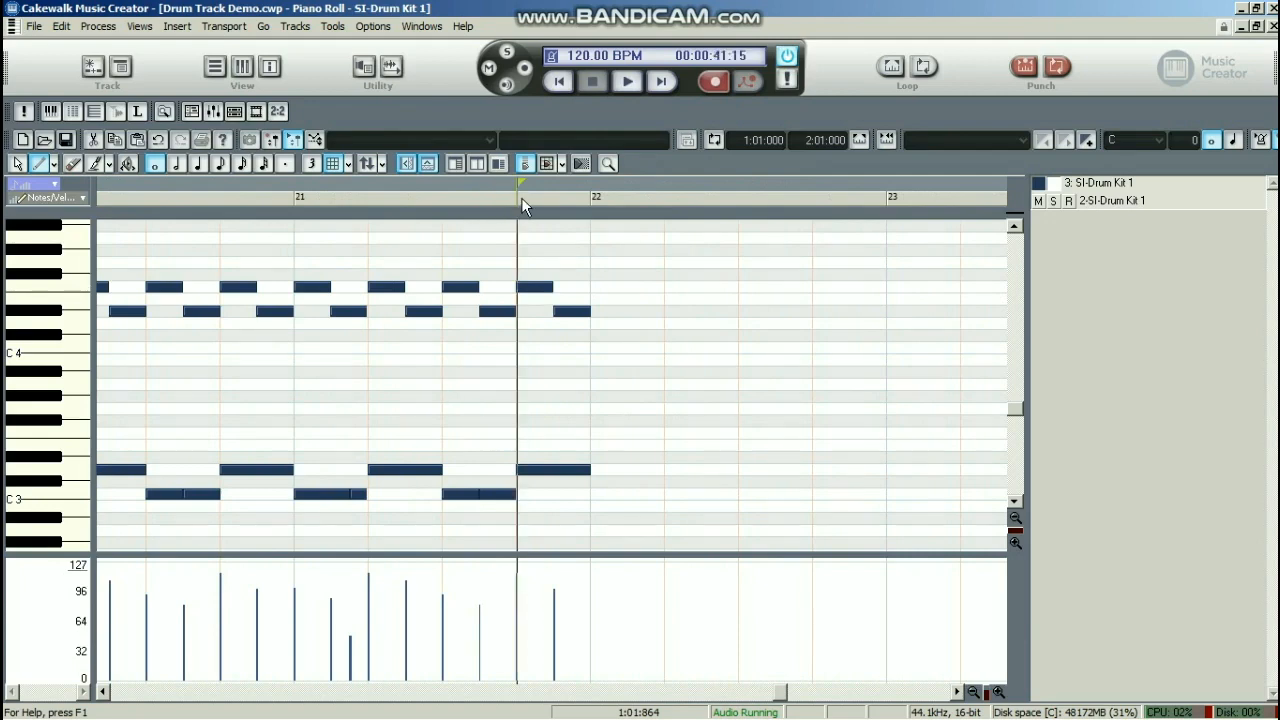
click(998, 691)
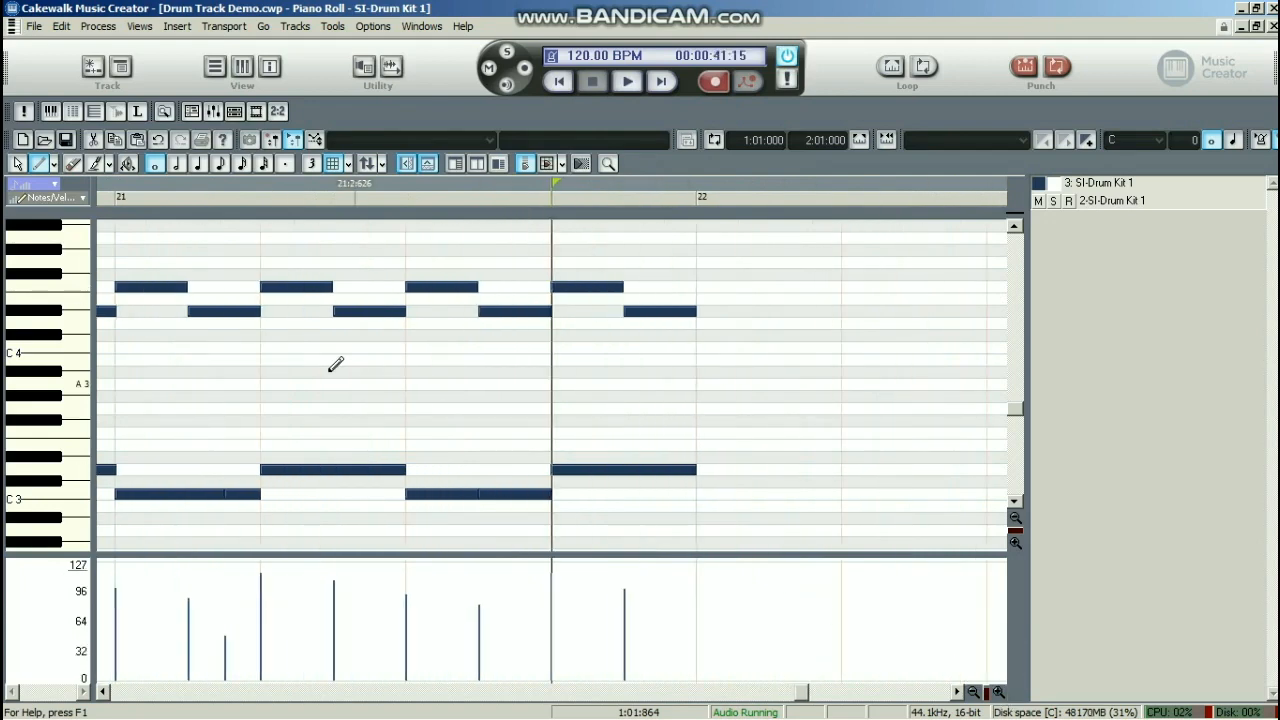
click(72, 163)
click(600, 288)
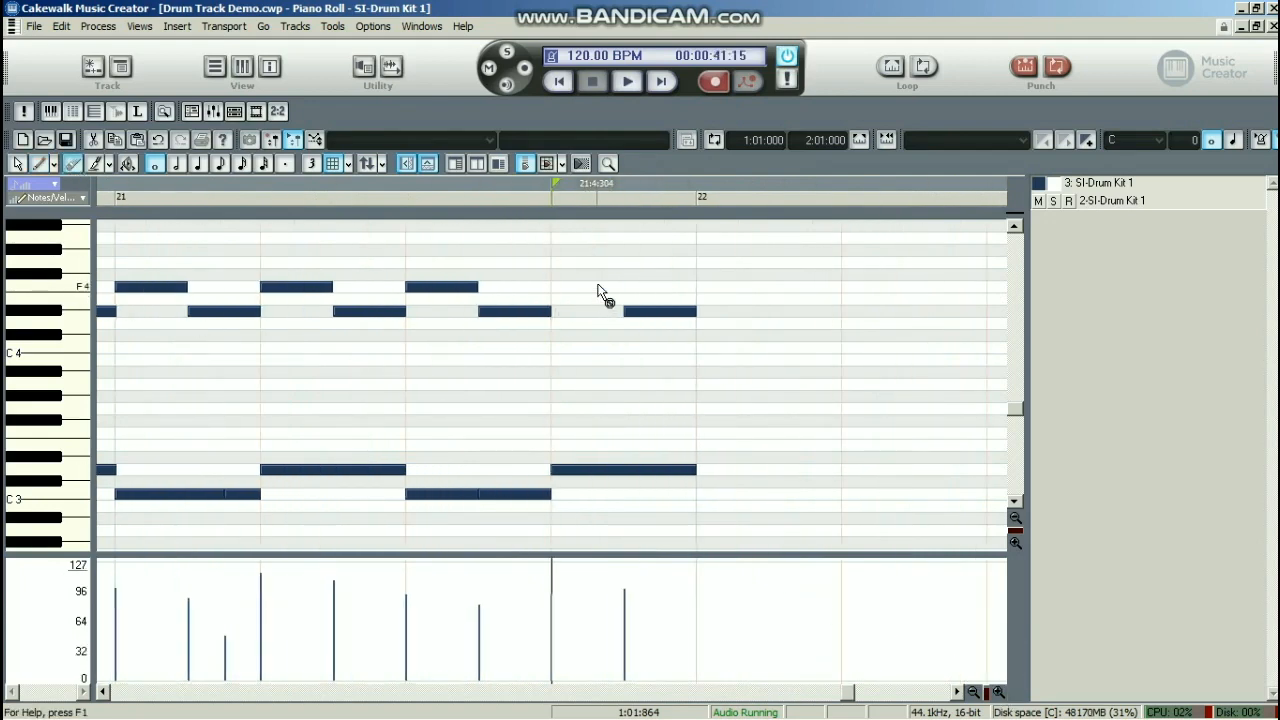
click(666, 315)
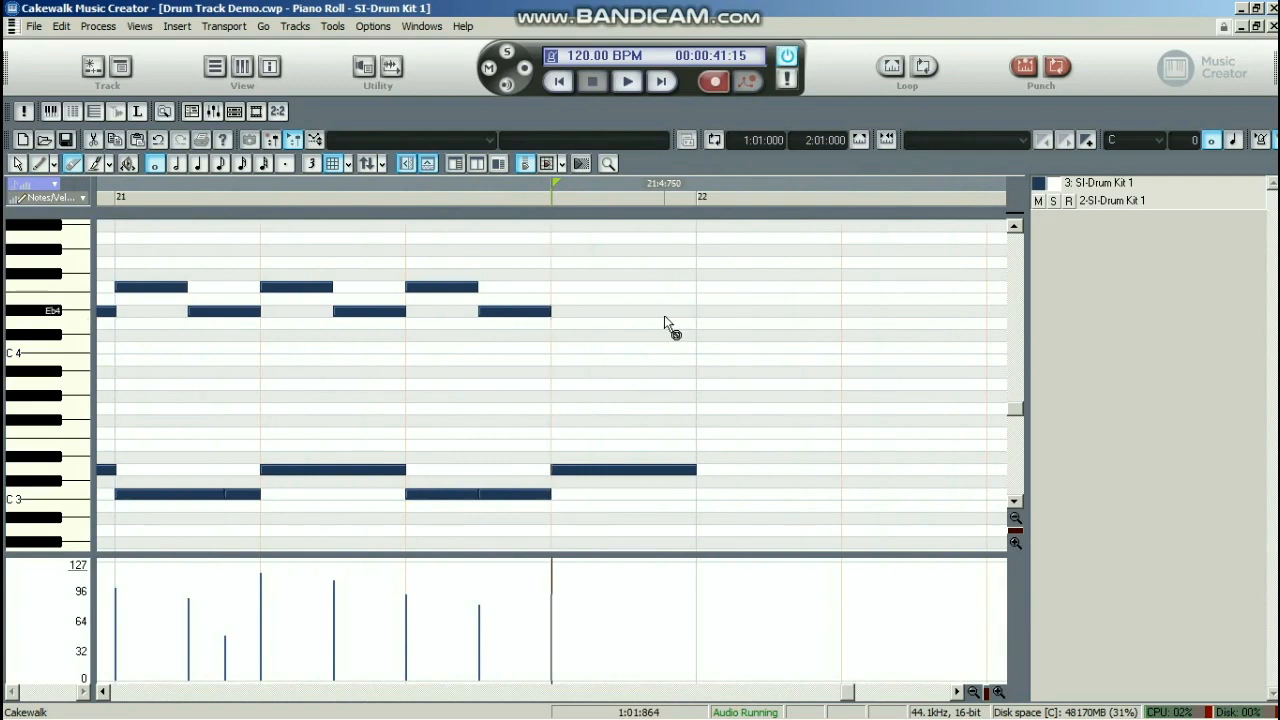
click(600, 469)
Raise the C3 note on the second half of beat 3 in measure 21 to D3 and erase the Eb4 above it
click(38, 164)
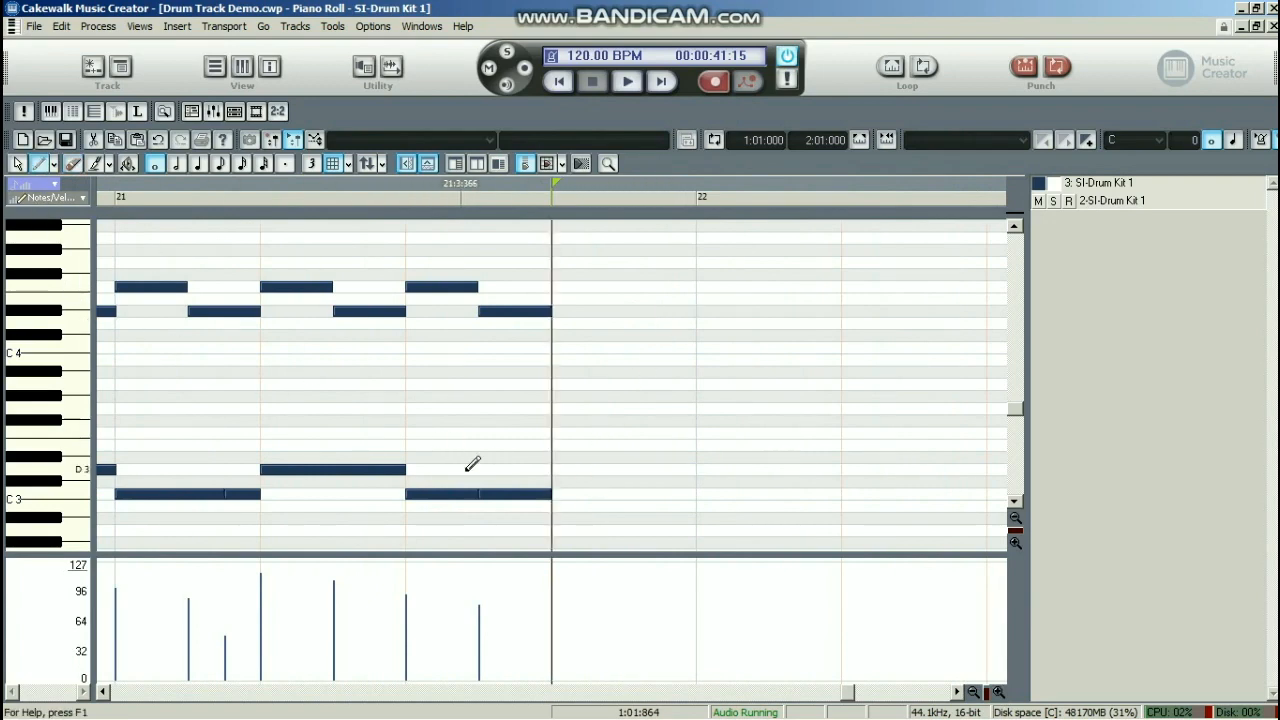
drag(506, 493, 508, 469)
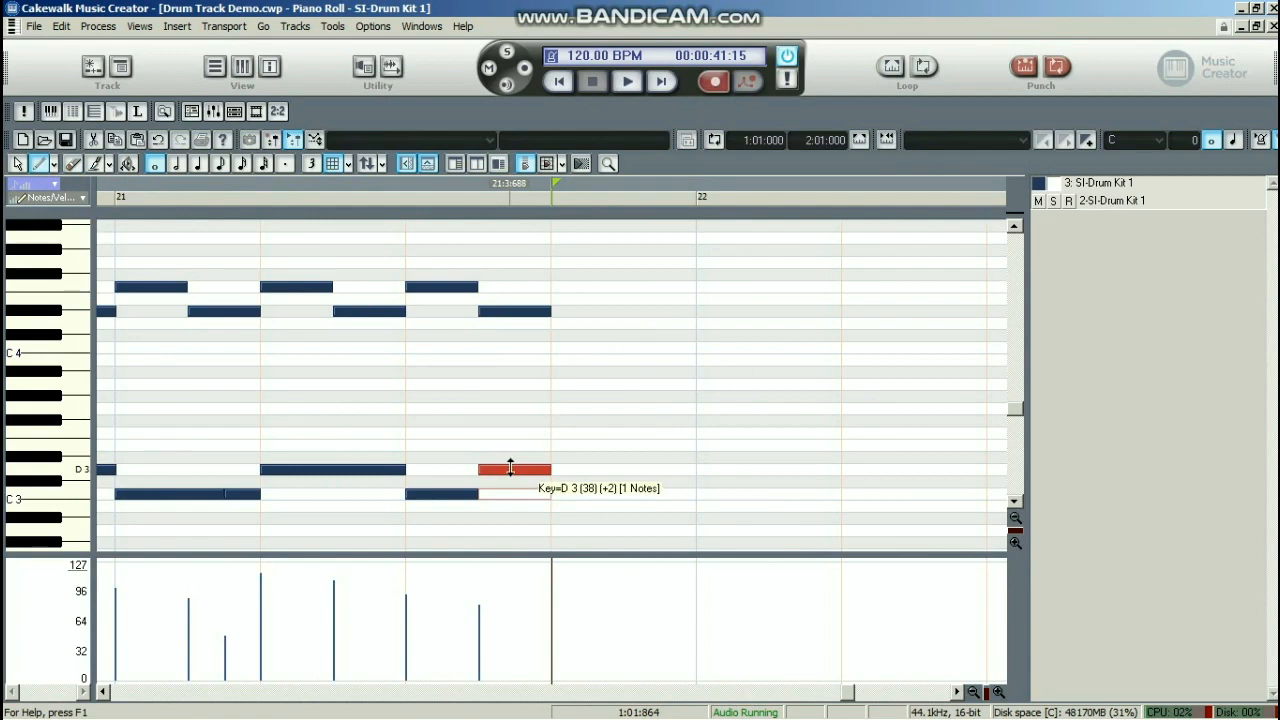
click(72, 164)
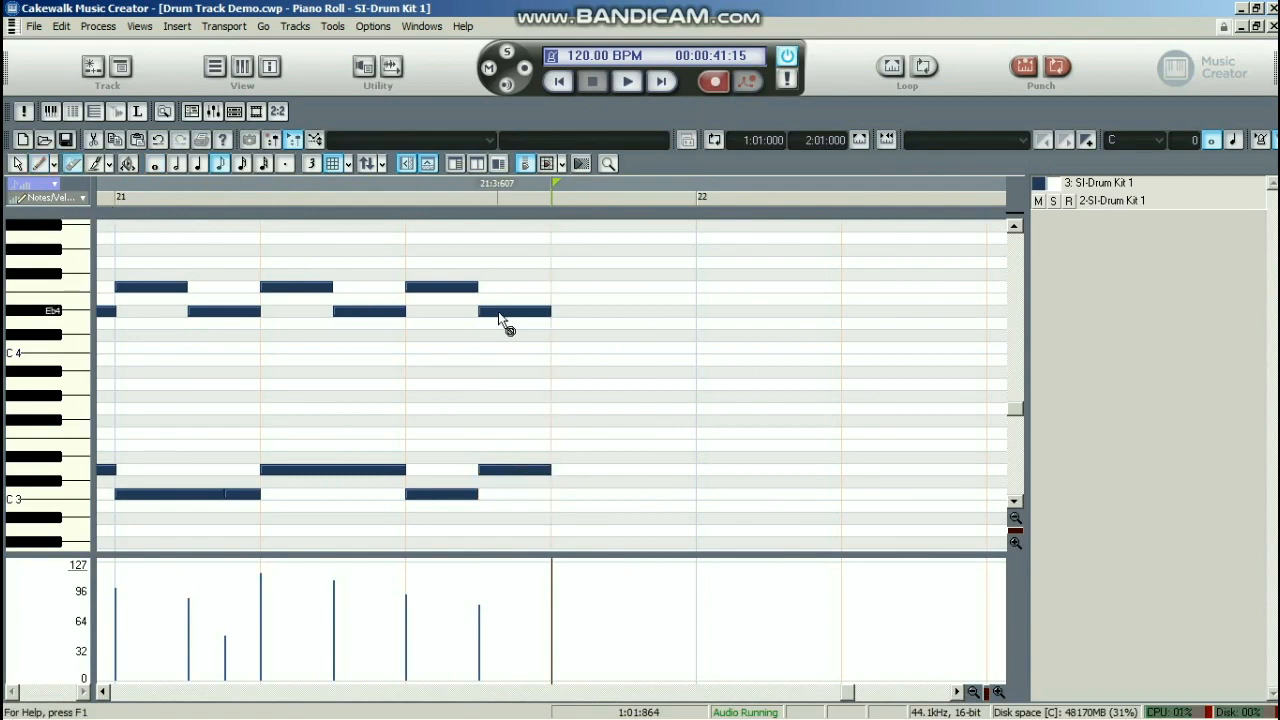
click(500, 311)
Shorten that D3 note to end at 21:03:720 and add a sixteenth D3 note right after it
click(40, 166)
drag(544, 470, 516, 470)
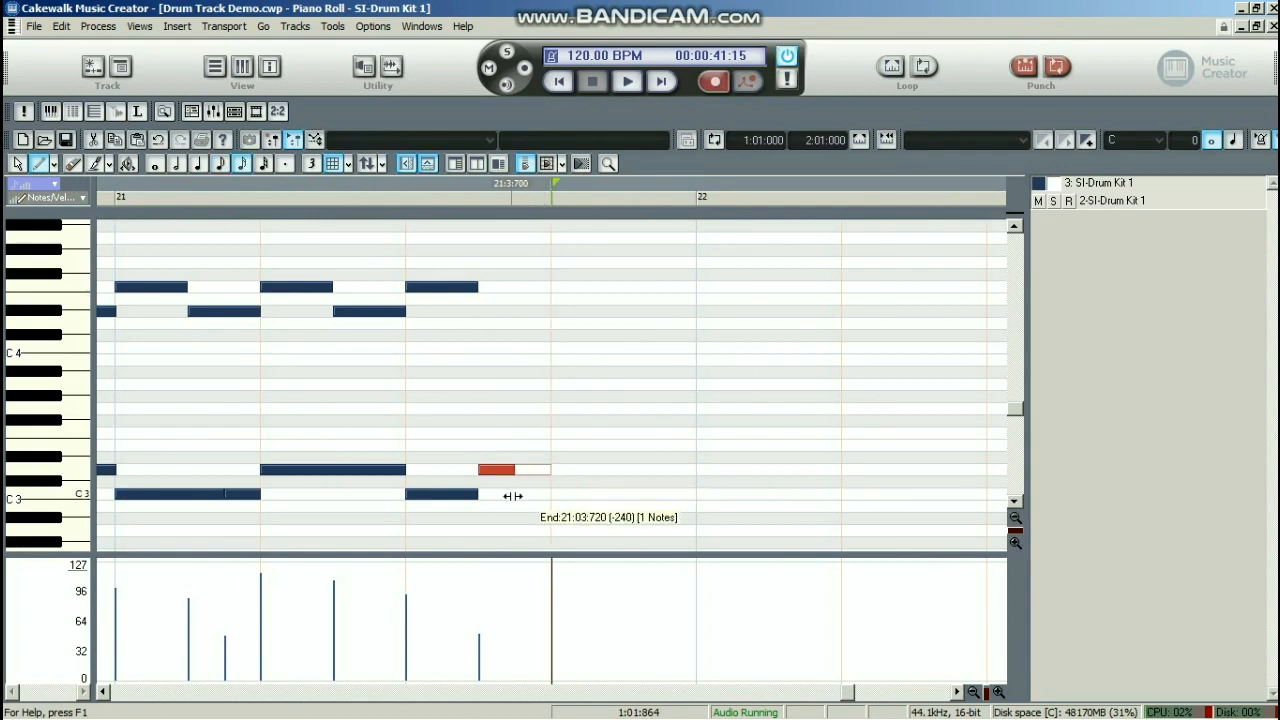
click(522, 468)
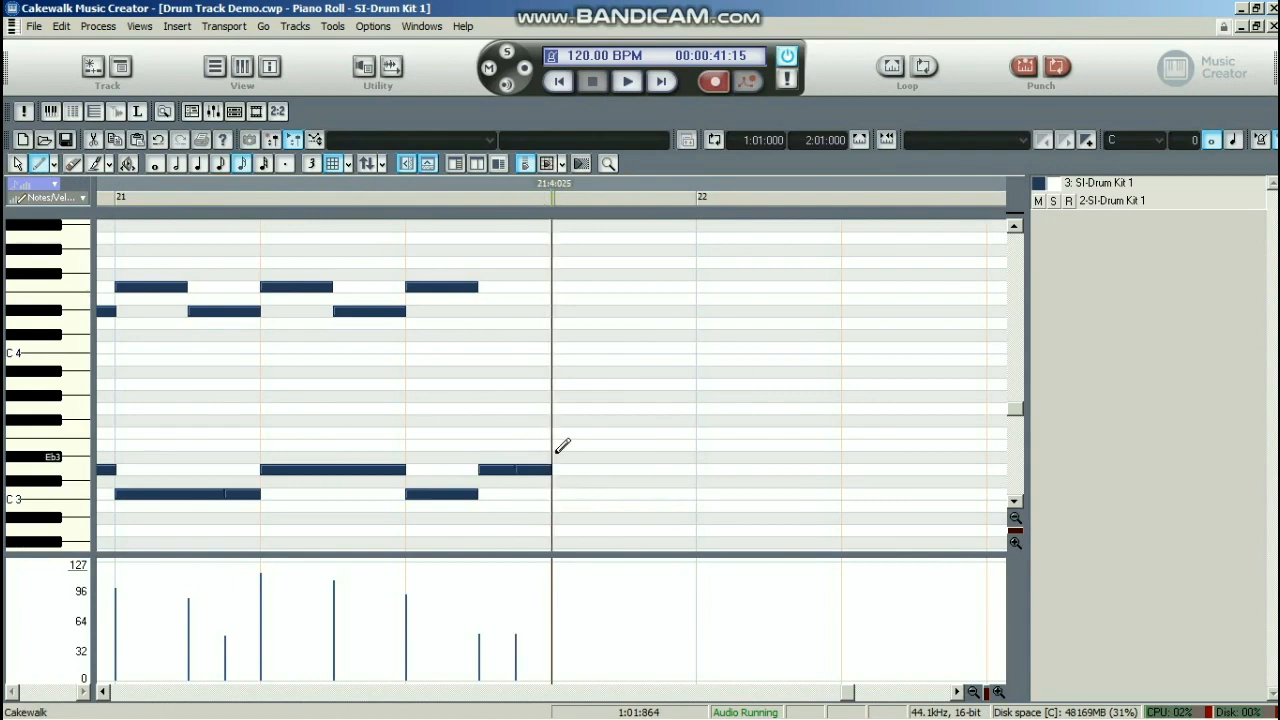
Draw two half-beat E3 notes filling beat 4 of measure 21
click(558, 446)
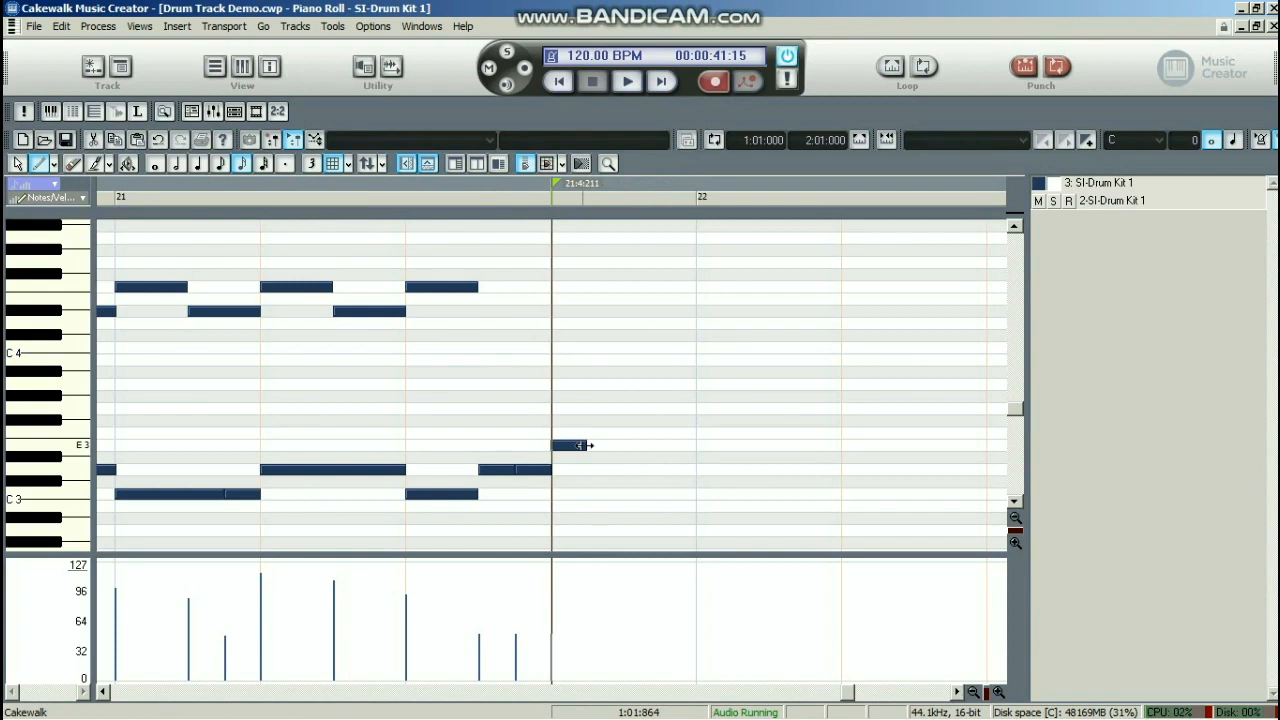
click(586, 445)
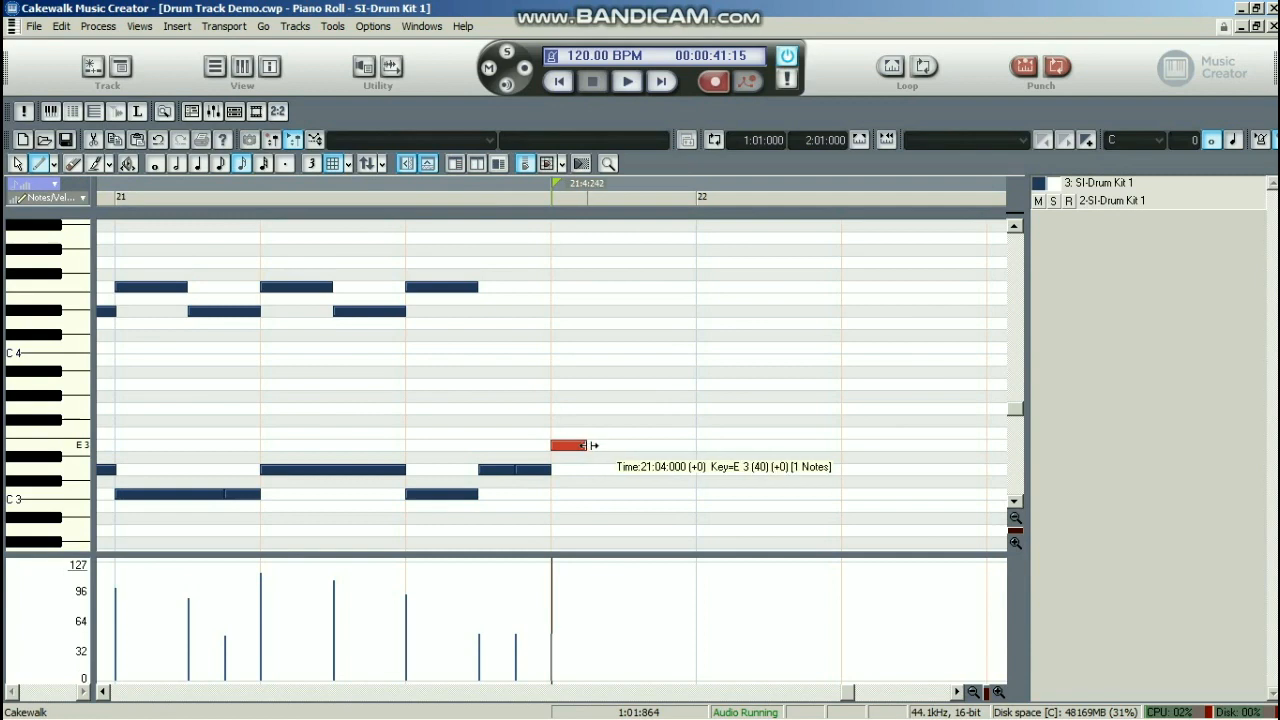
drag(585, 445, 622, 448)
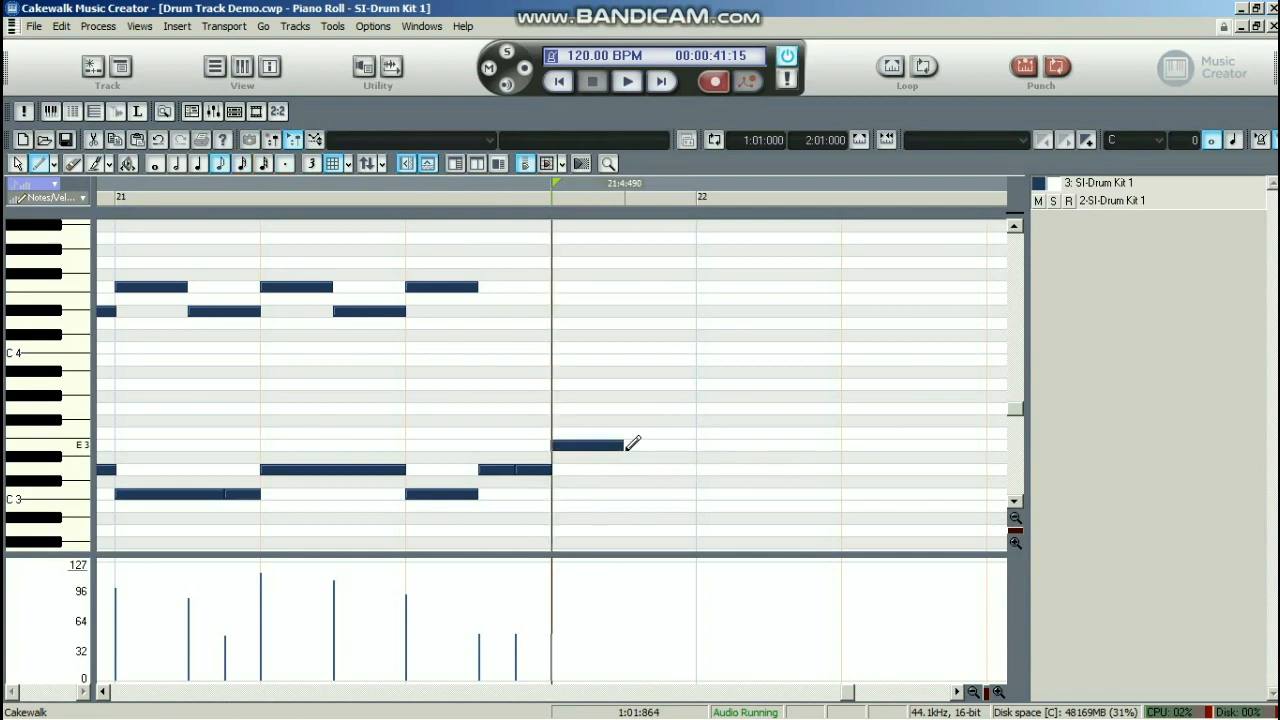
click(629, 446)
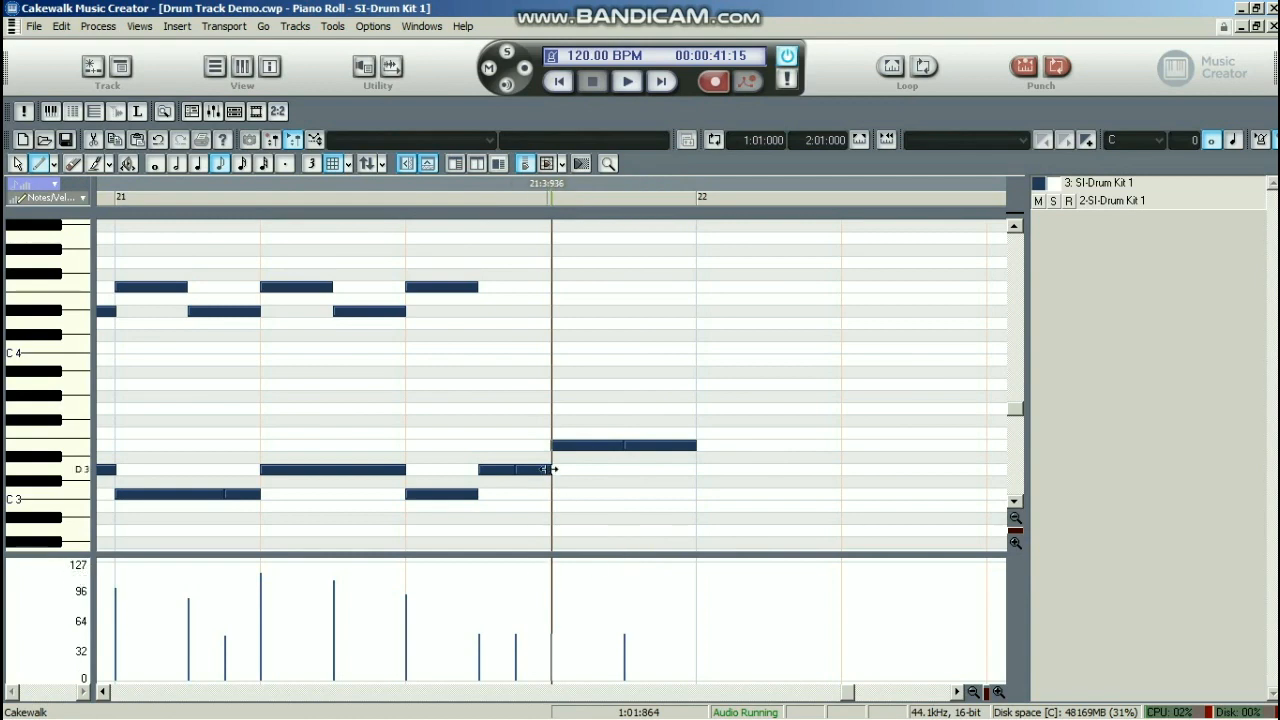
Set the grid snap to 32nd and split the last sixteenth D3 note before beat 4 into two 32nd notes
right_click(345, 162)
click(777, 311)
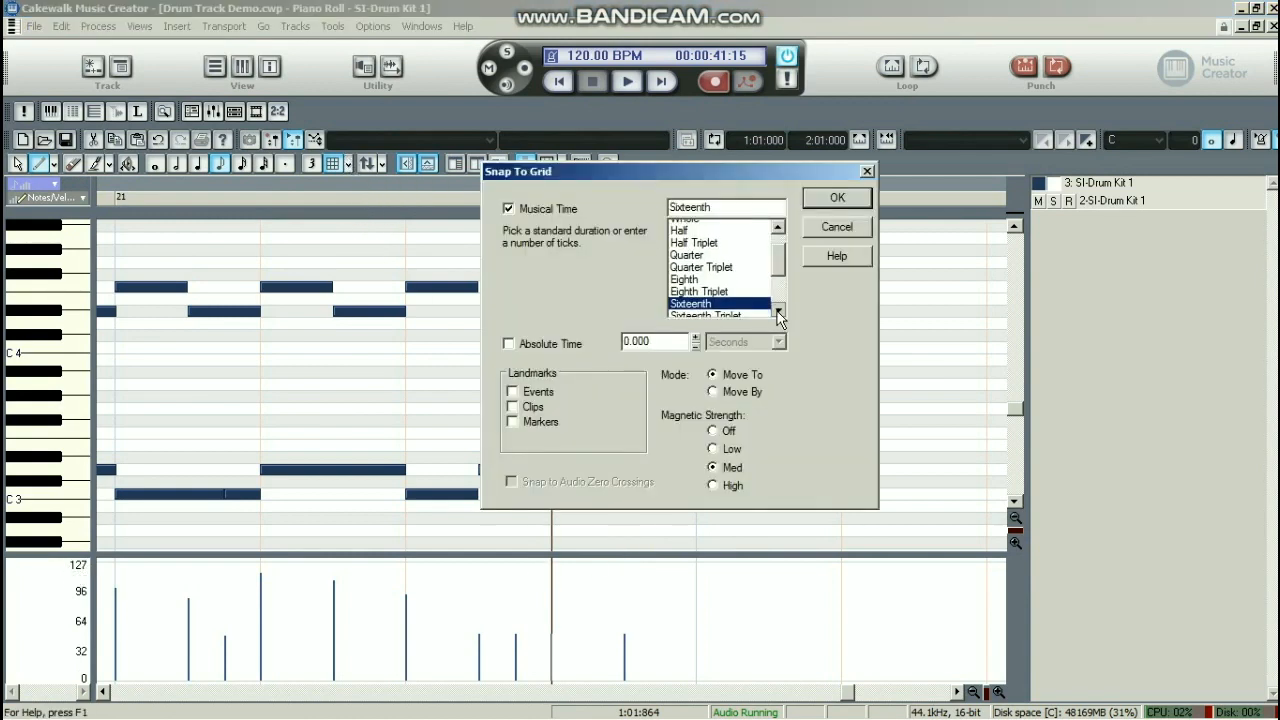
click(777, 311)
click(712, 311)
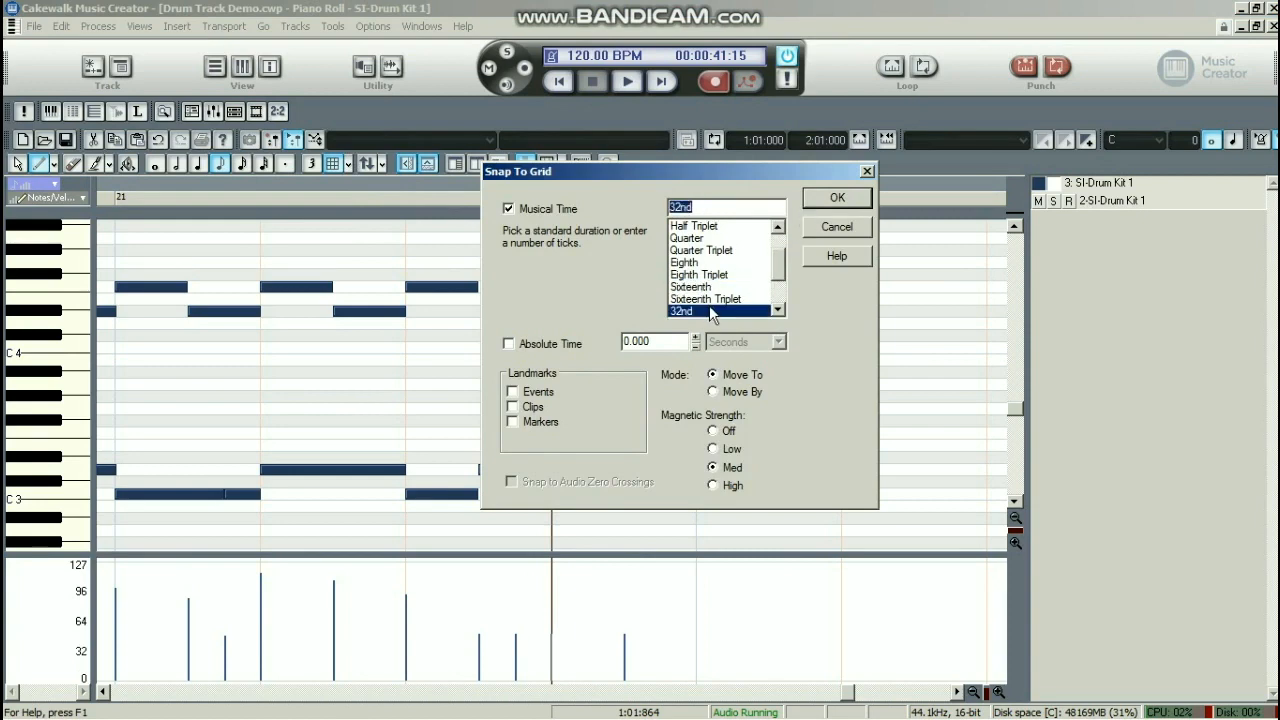
click(819, 203)
mouse_move(518, 470)
mouse_down()
mouse_move(548, 476)
mouse_move(536, 470)
mouse_up()
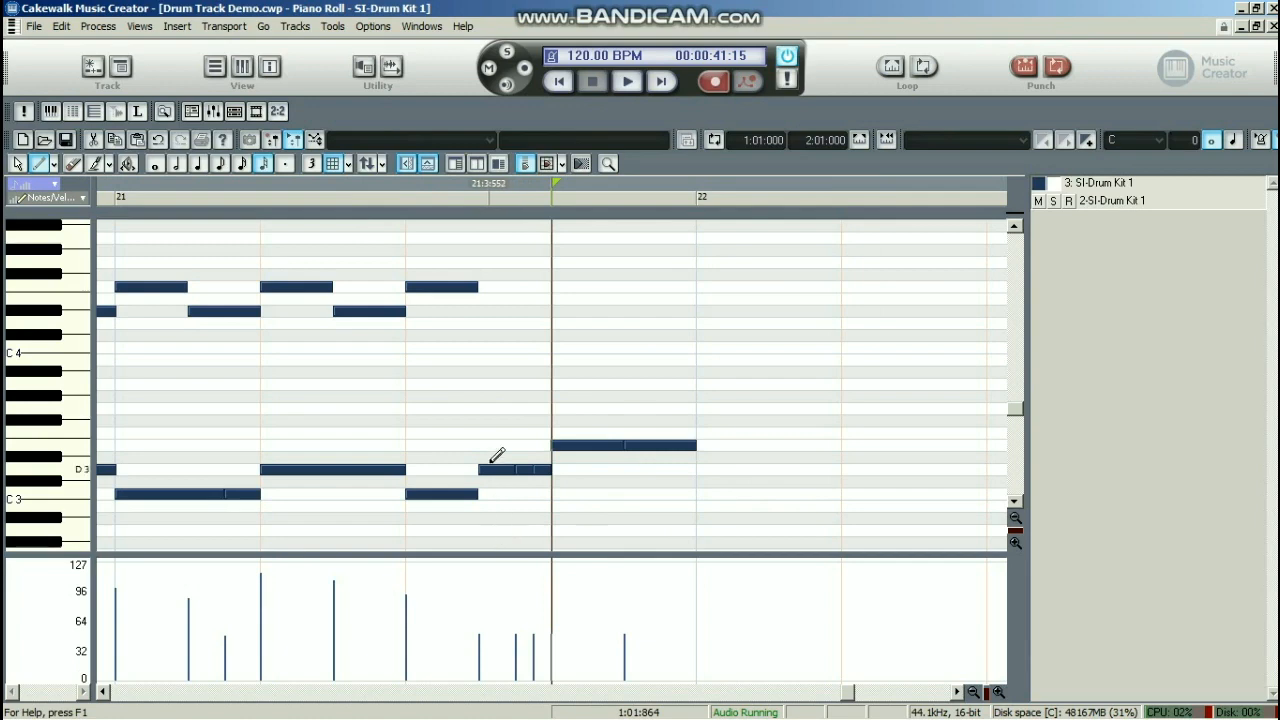
Raise the velocities of the D3 and E3 fill notes at the end of measure 21 to between about 75 and 105
click(479, 199)
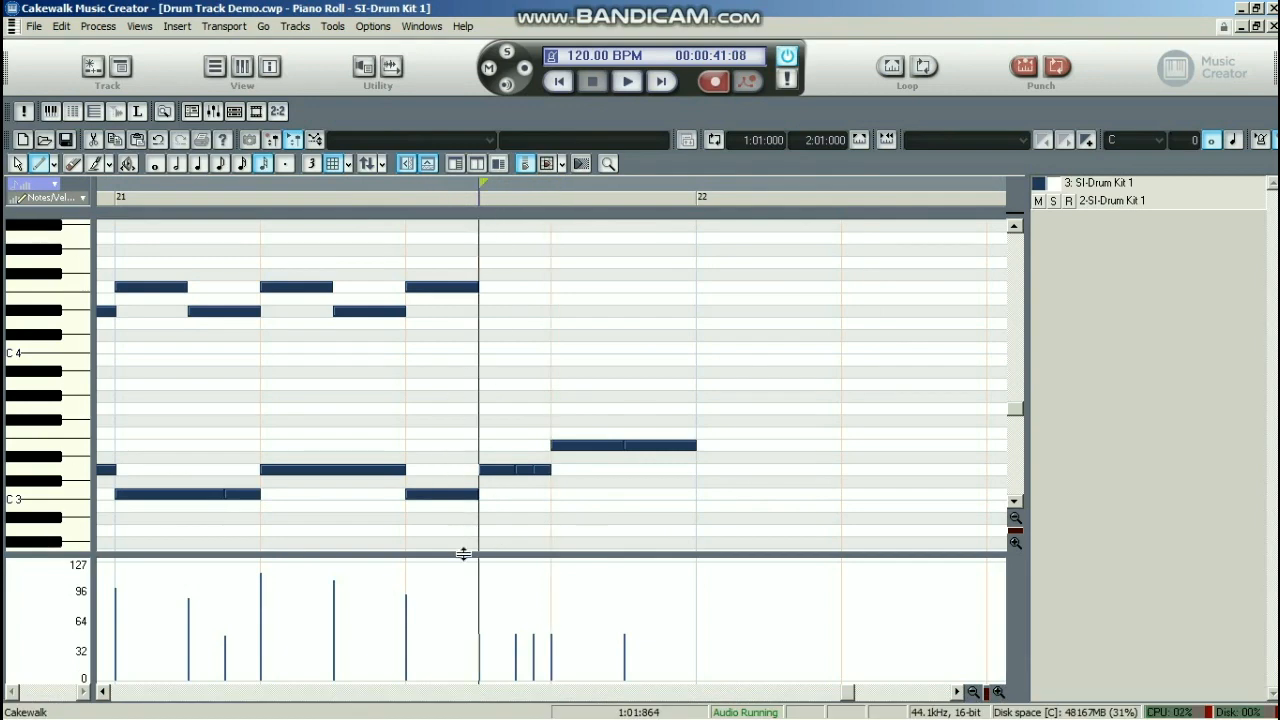
mouse_move(477, 570)
mouse_down()
mouse_move(500, 609)
mouse_move(653, 575)
mouse_up()
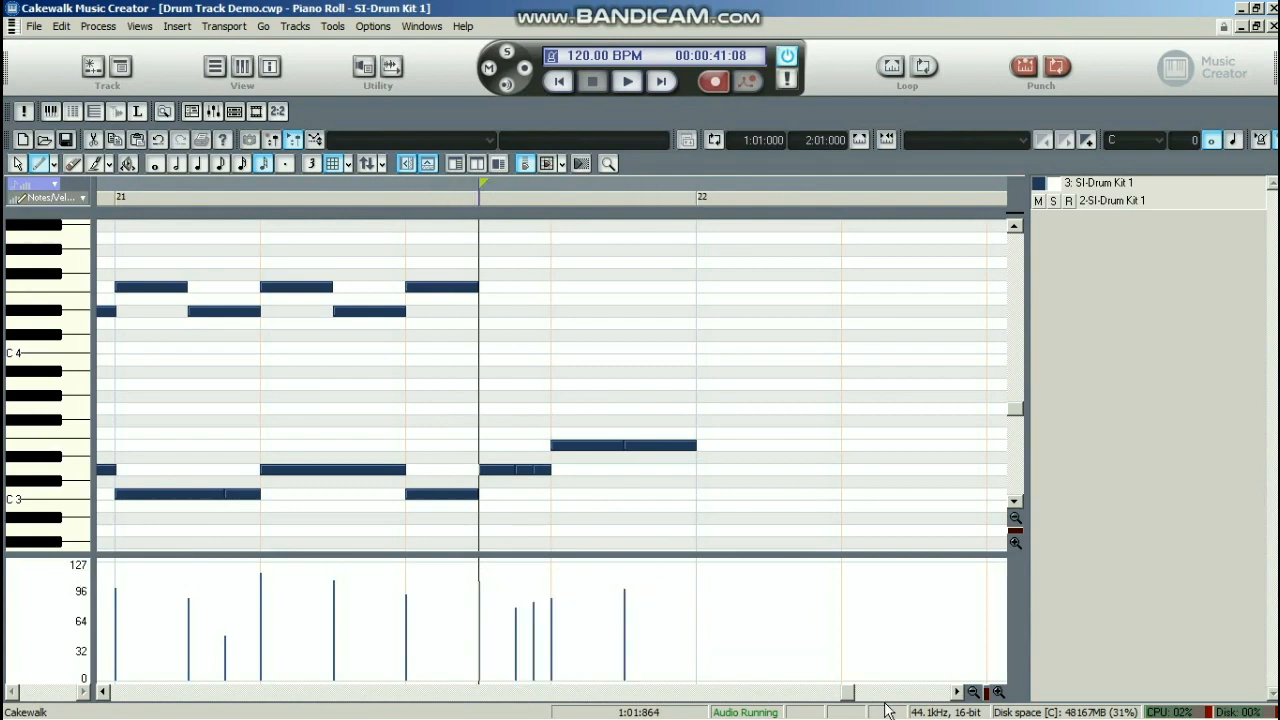
Select and copy all the notes of measures 18 through 21 and paste them once at 22:01:000
click(974, 692)
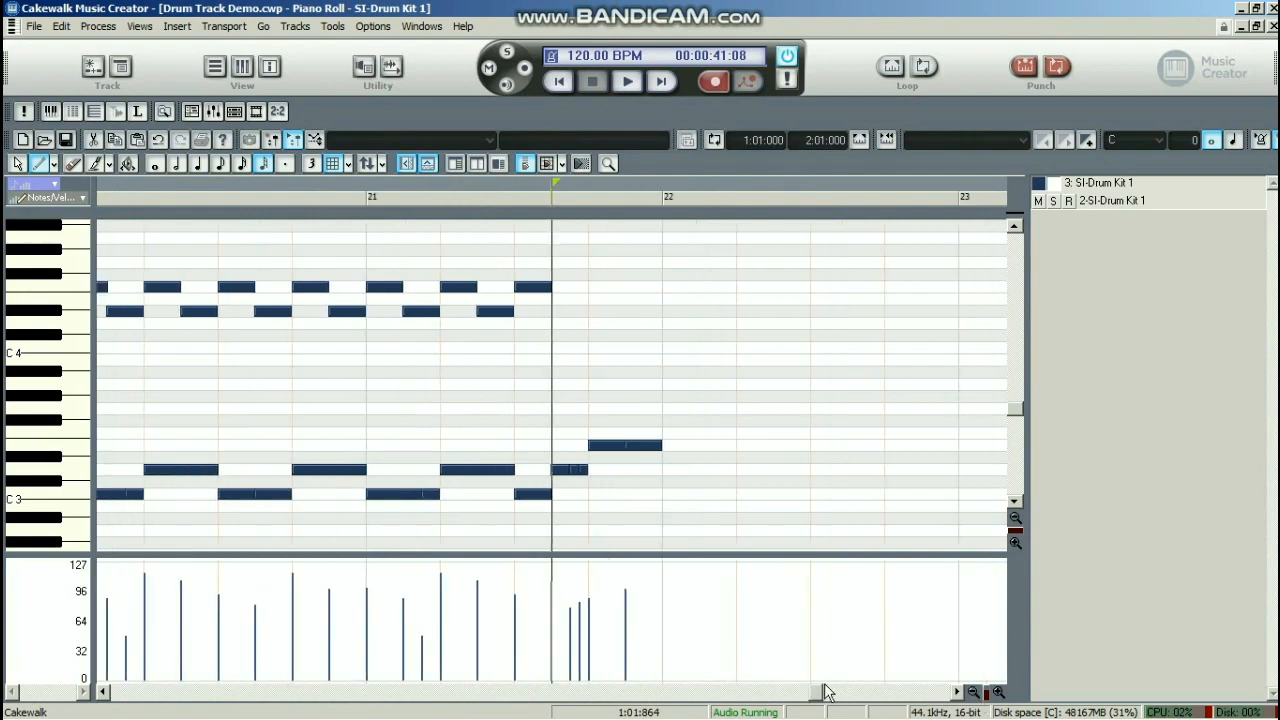
drag(818, 697, 752, 693)
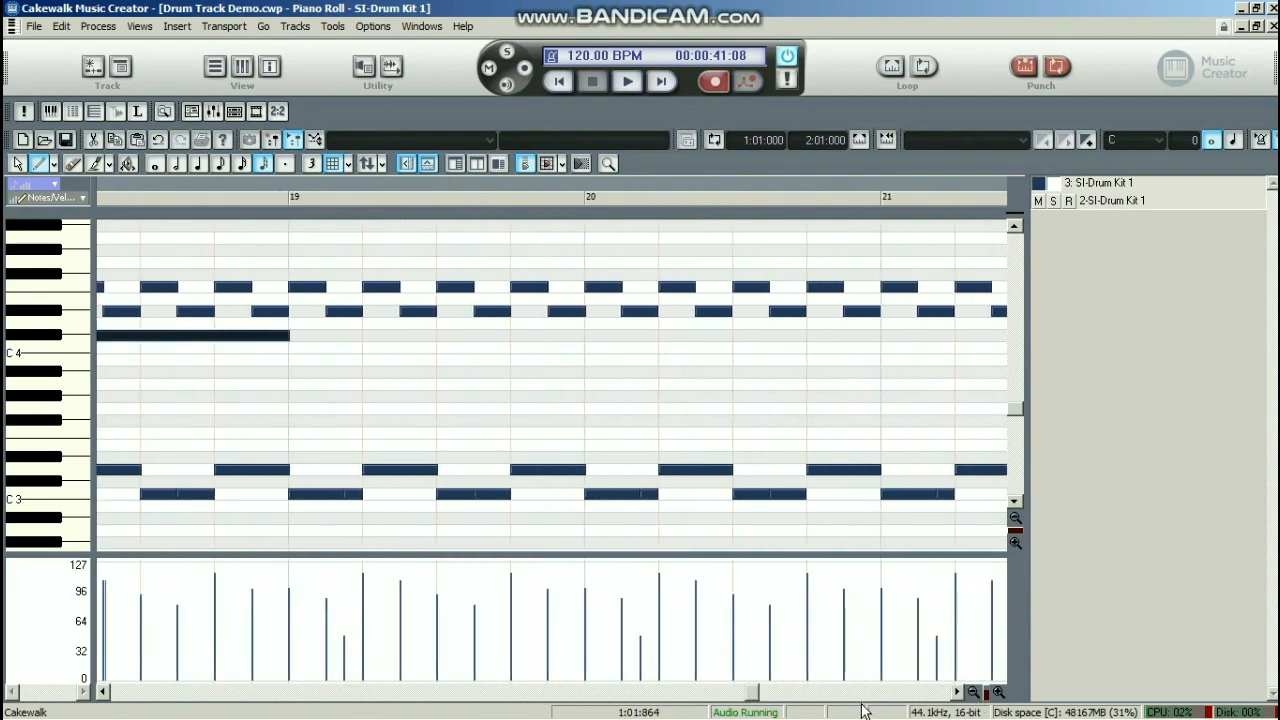
click(974, 692)
click(974, 692)
drag(780, 697, 727, 694)
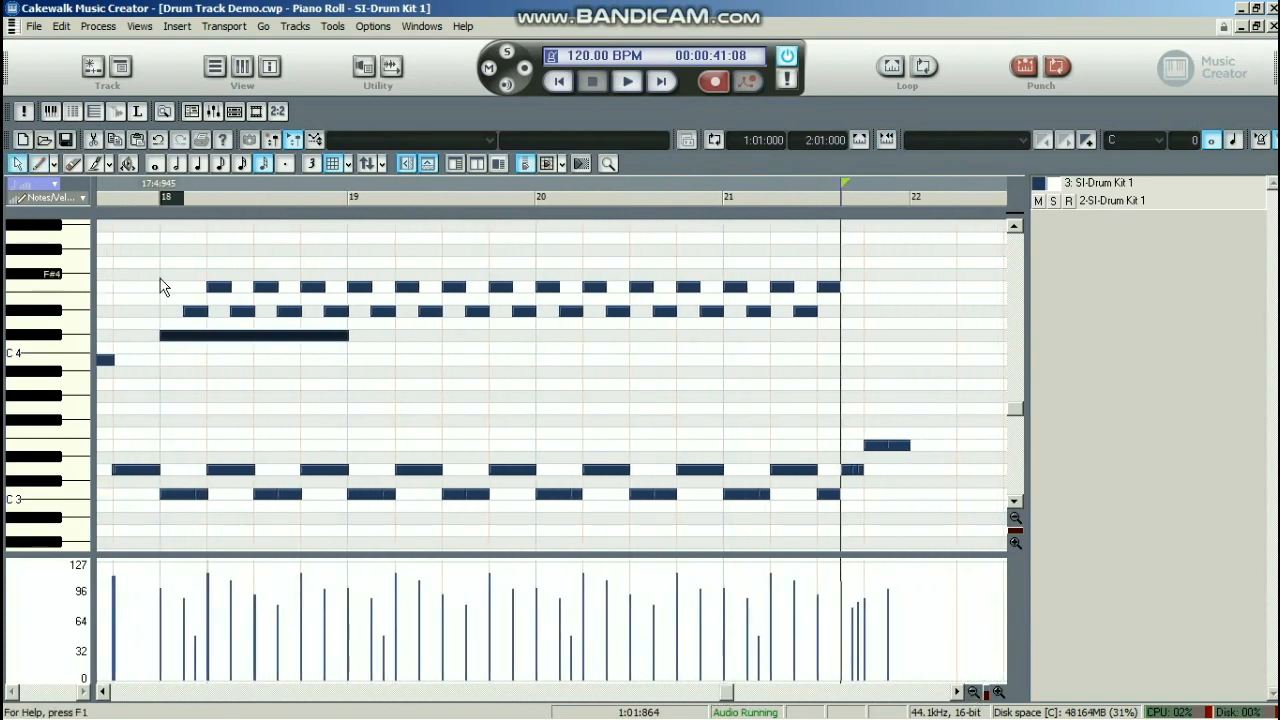
drag(171, 257, 898, 533)
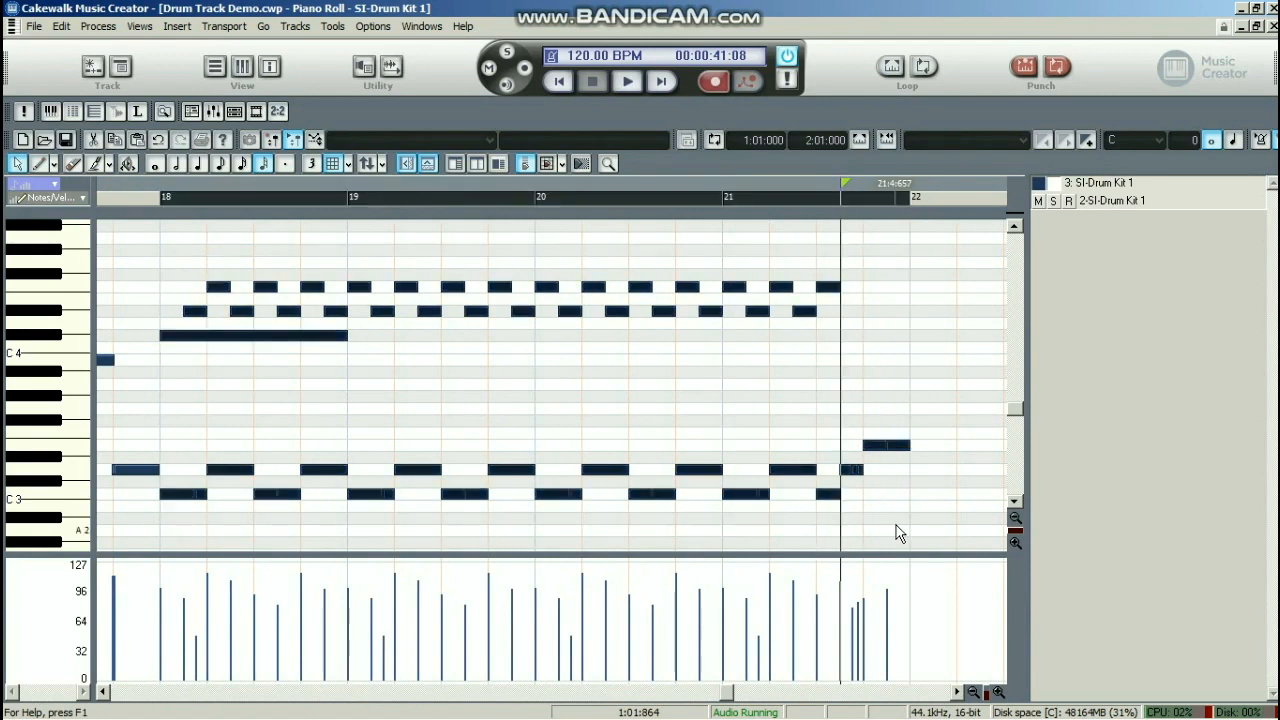
key(ctrl+c)
click(709, 314)
click(909, 197)
key(ctrl+v)
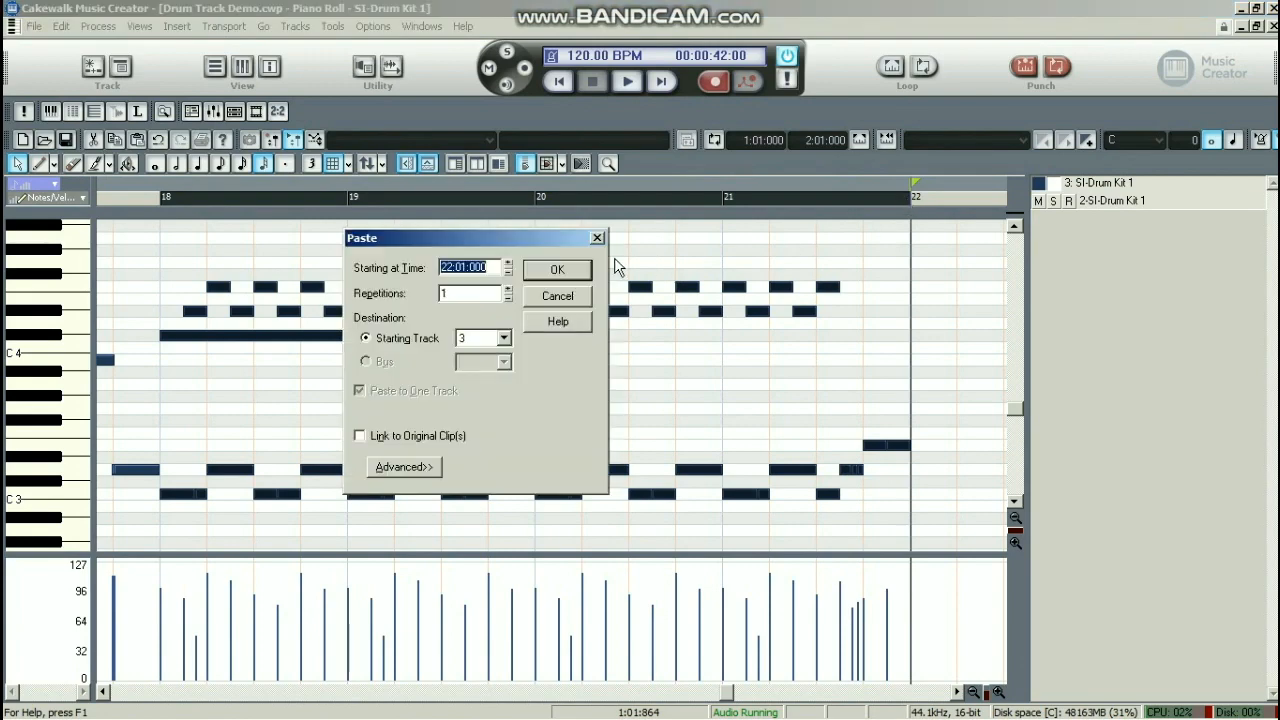
click(557, 269)
In measure 25, erase the F4 and C3 notes on beat 3 and the Eb4 before them, and shorten the beat-2 D3 to half a beat
drag(726, 692, 737, 697)
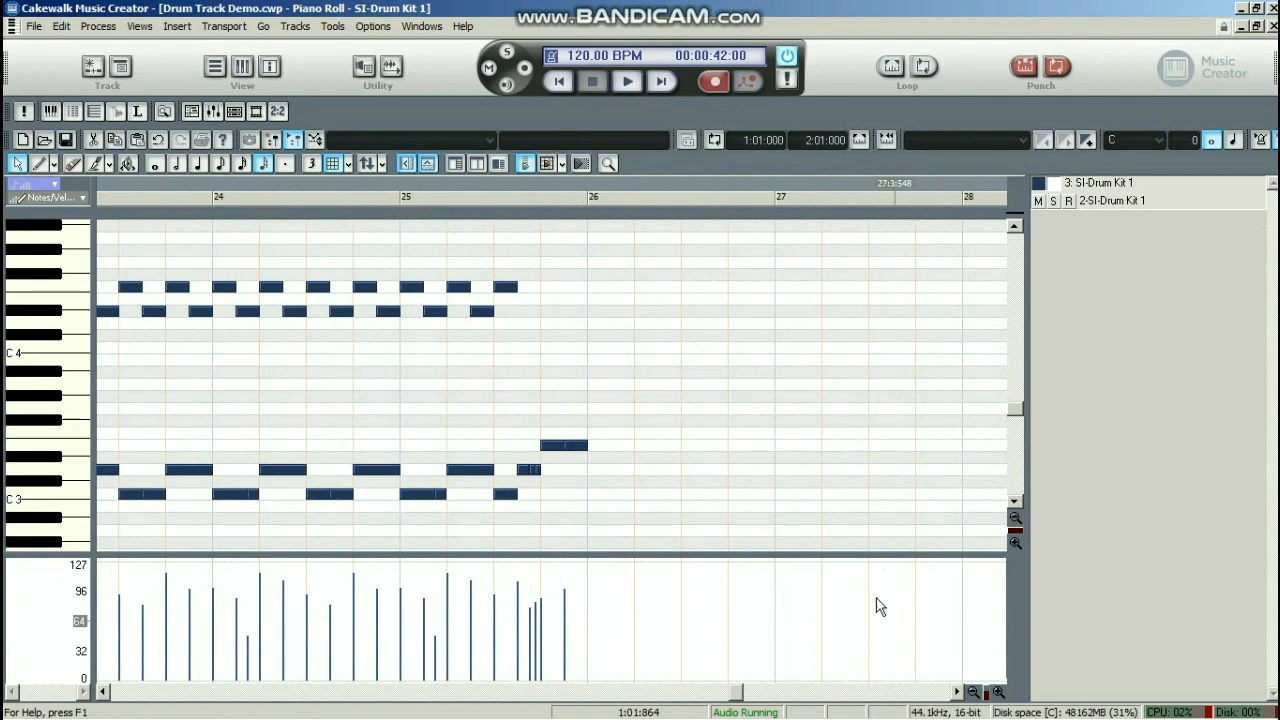
click(491, 212)
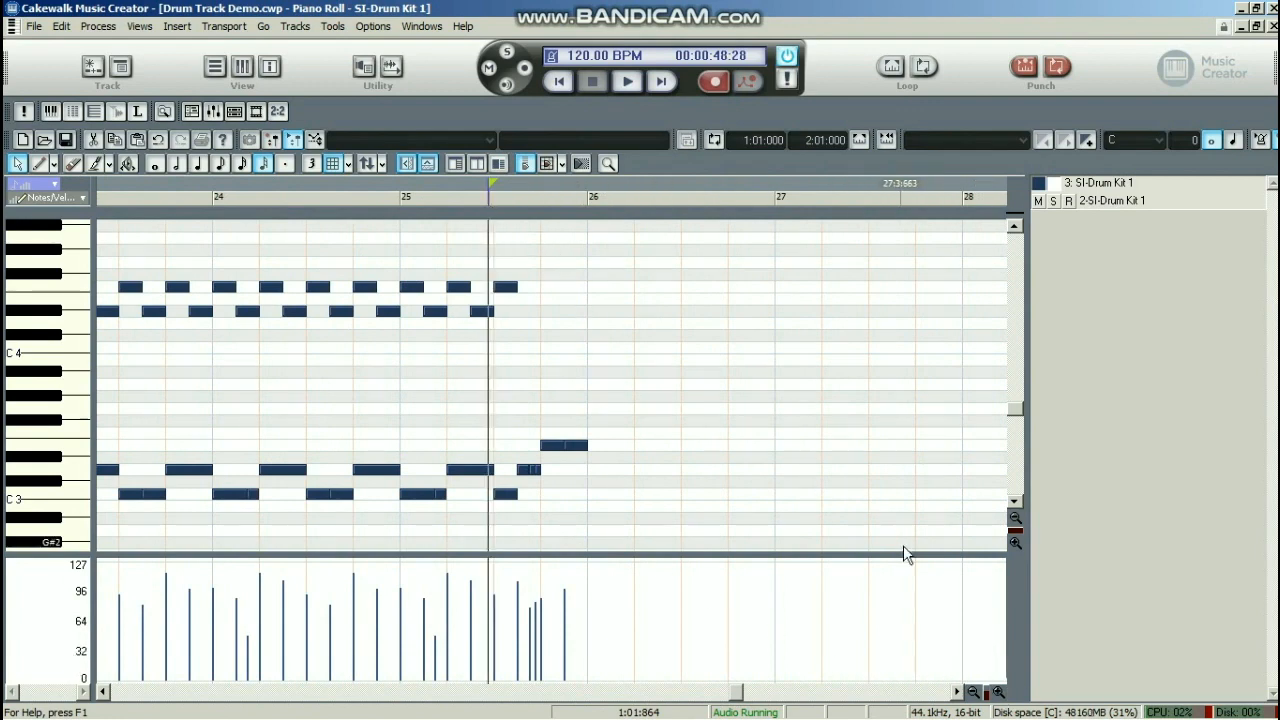
click(998, 691)
click(998, 691)
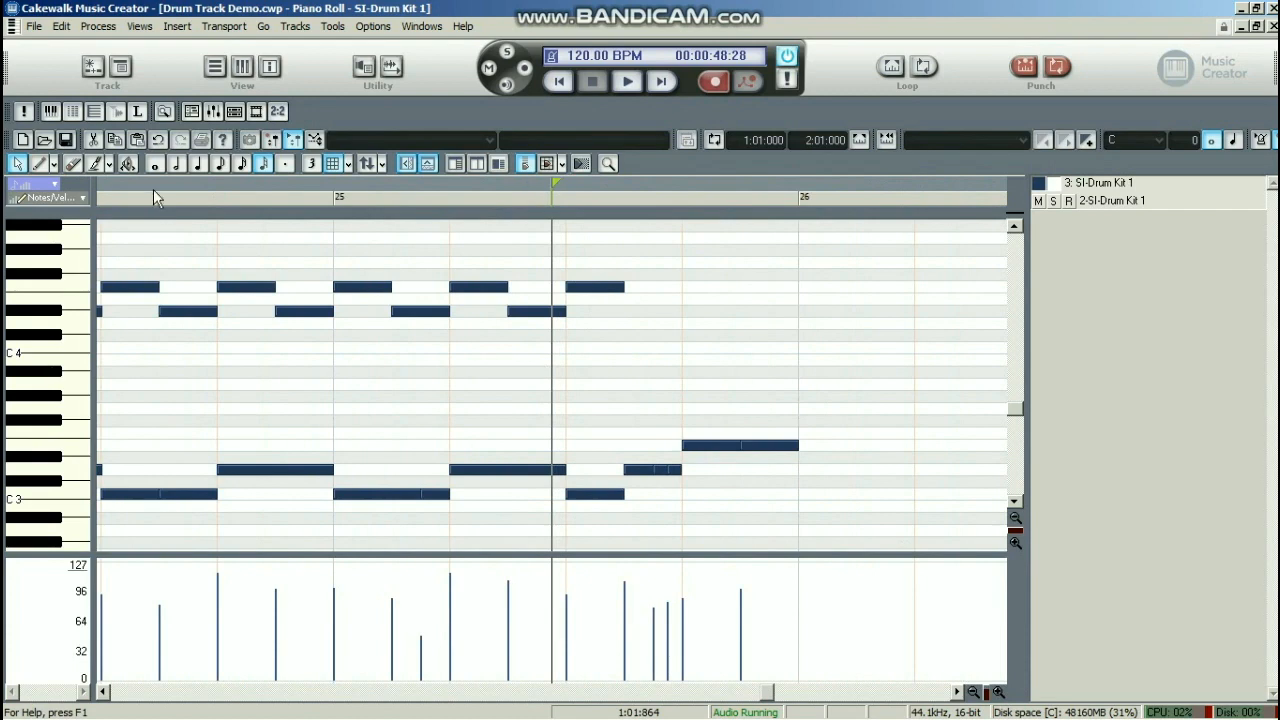
click(76, 163)
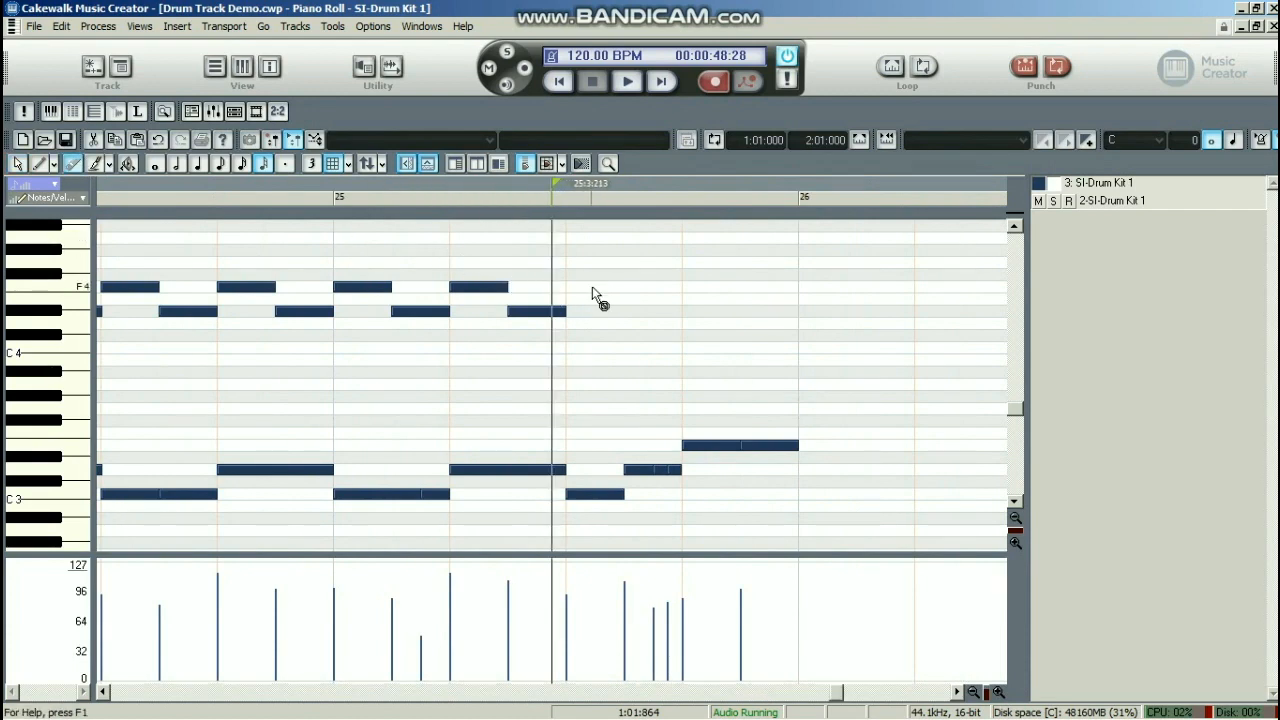
click(595, 492)
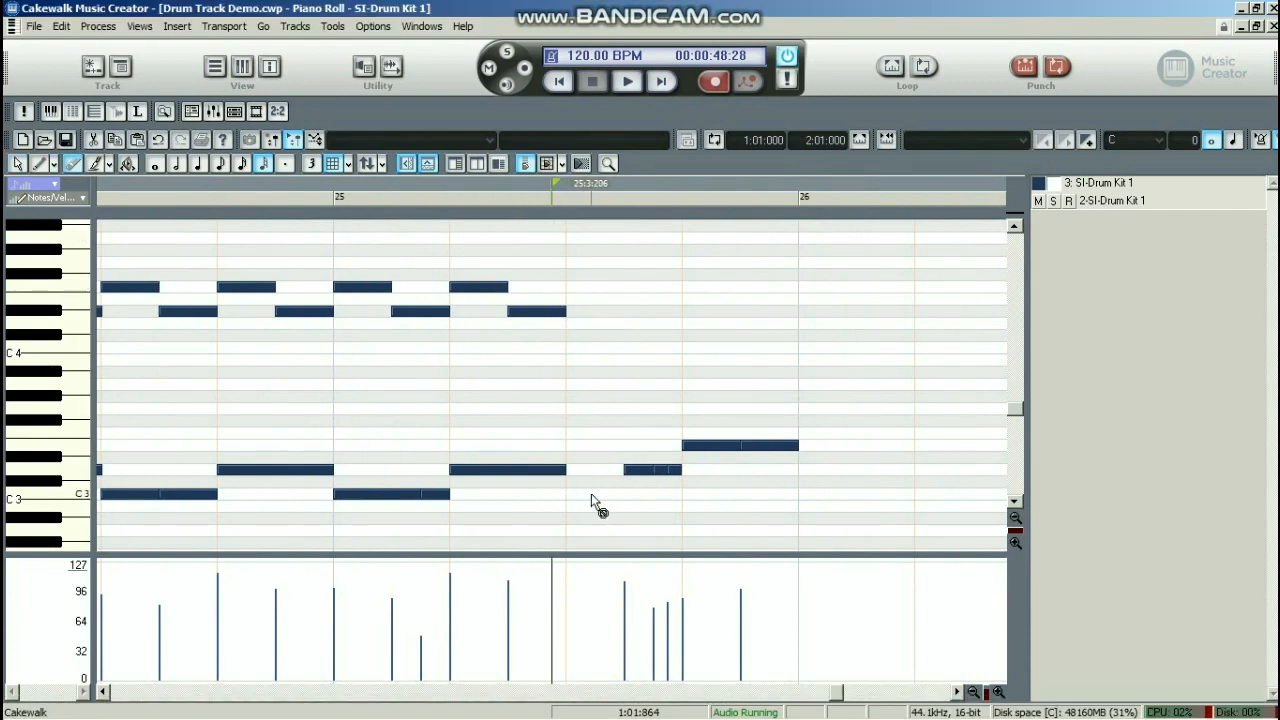
click(548, 318)
click(40, 163)
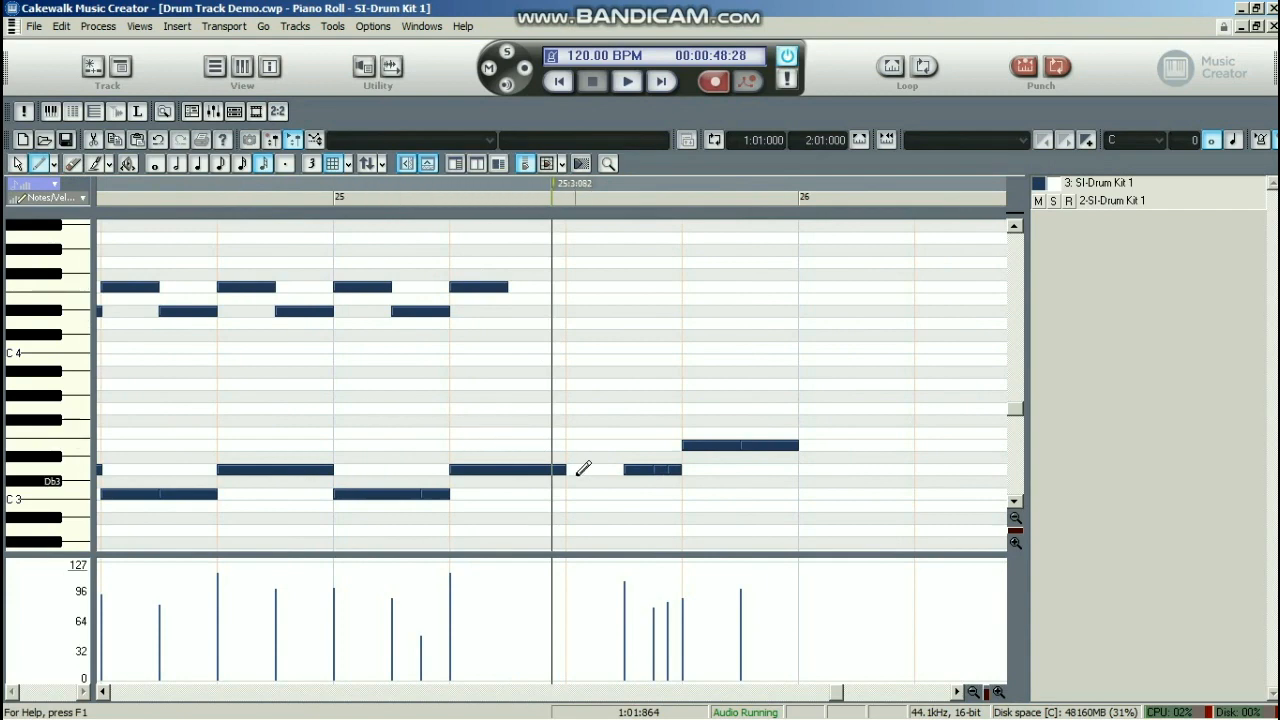
drag(562, 470, 508, 470)
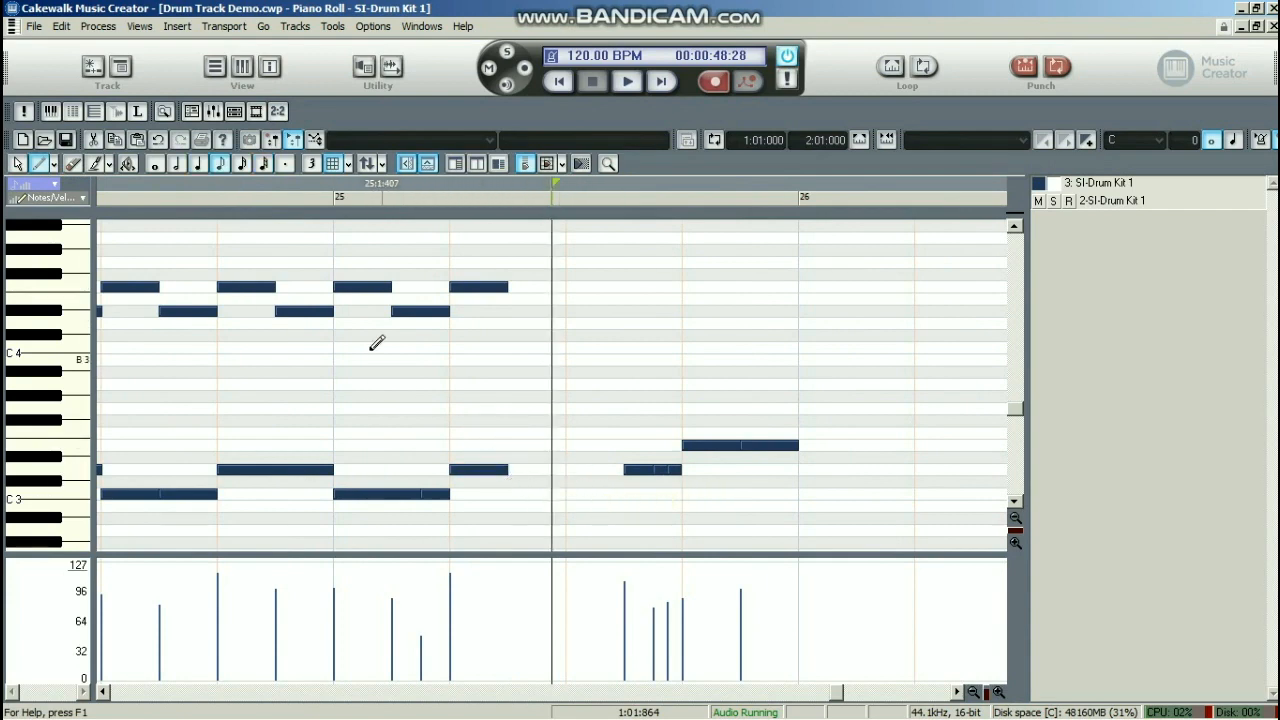
Move the D3 and E3 fill notes at the end of measure 25 one beat earlier, and raise the last E3 note to C4
click(18, 163)
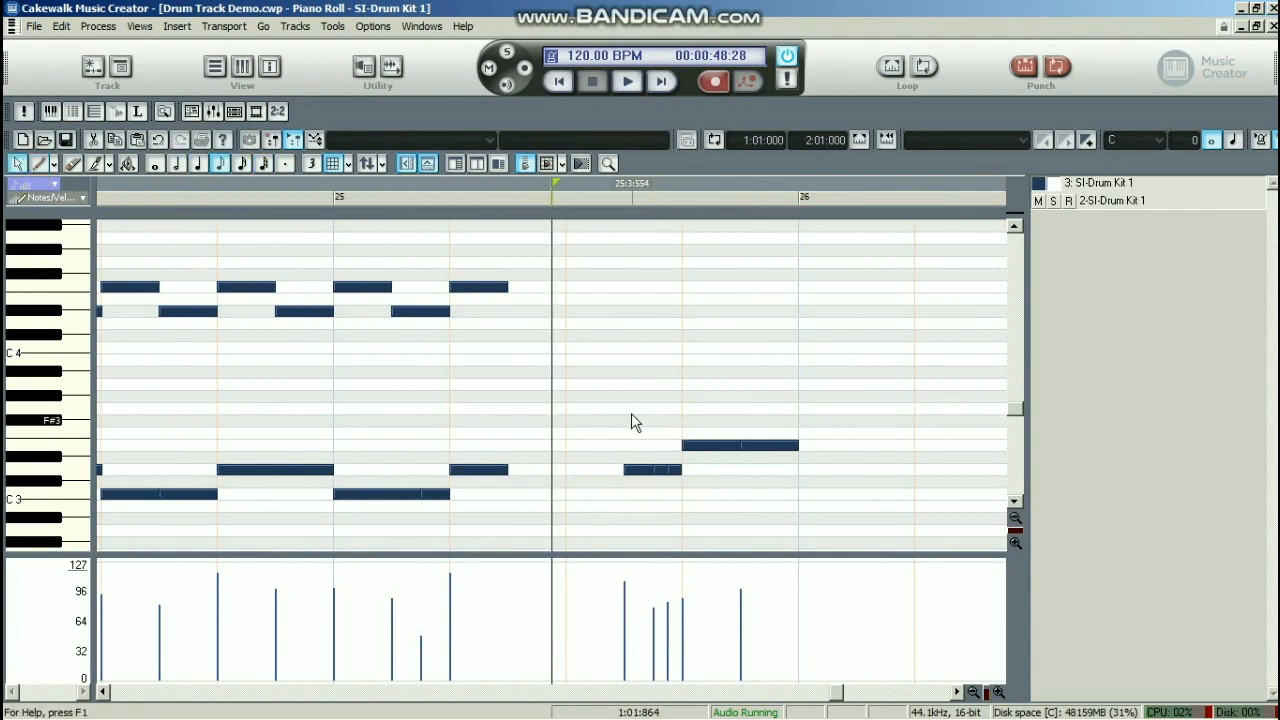
drag(601, 409, 782, 520)
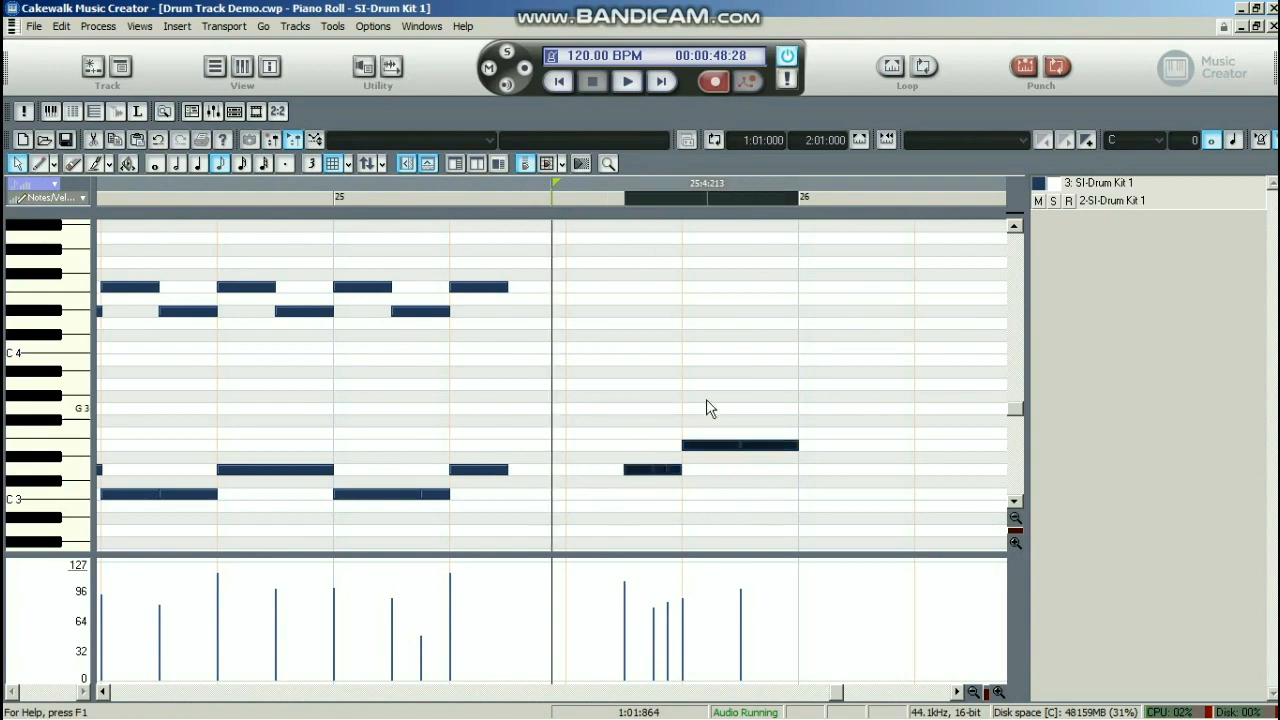
drag(646, 468, 527, 466)
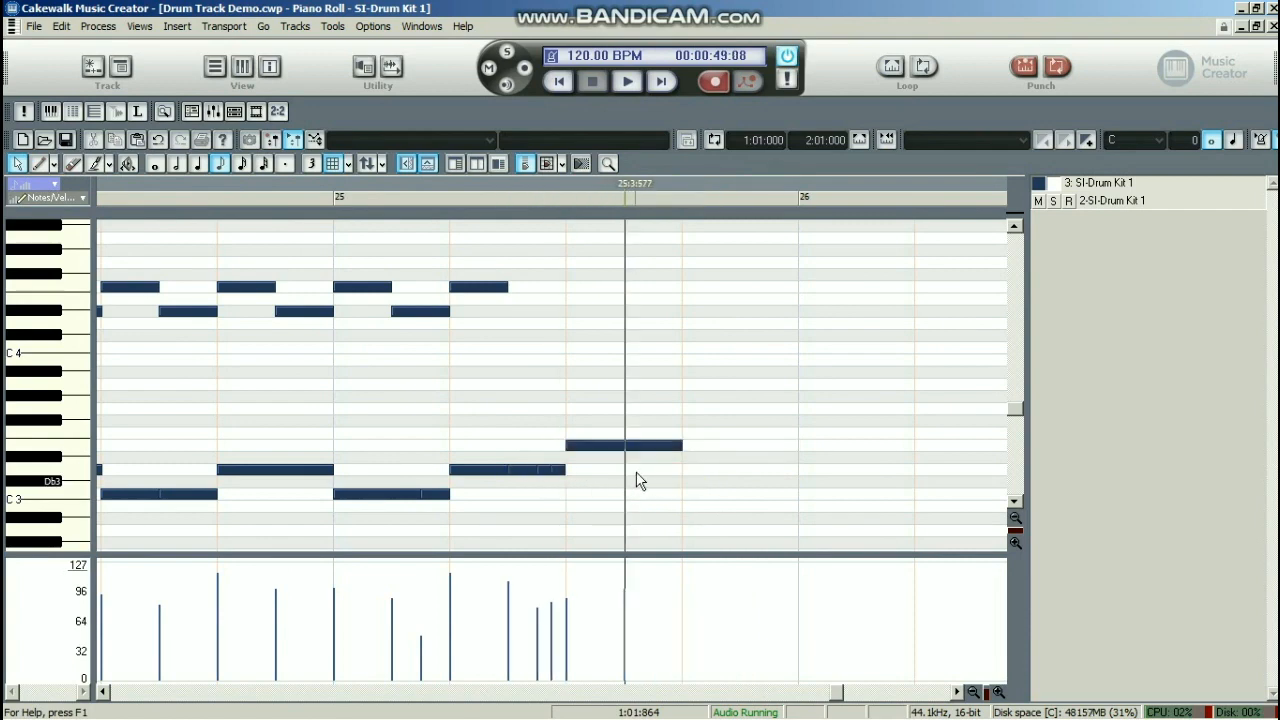
drag(643, 453, 640, 348)
Fill beat 4 of measure 25 with four sixteenth notes alternating between D3 and E3
click(659, 195)
click(687, 200)
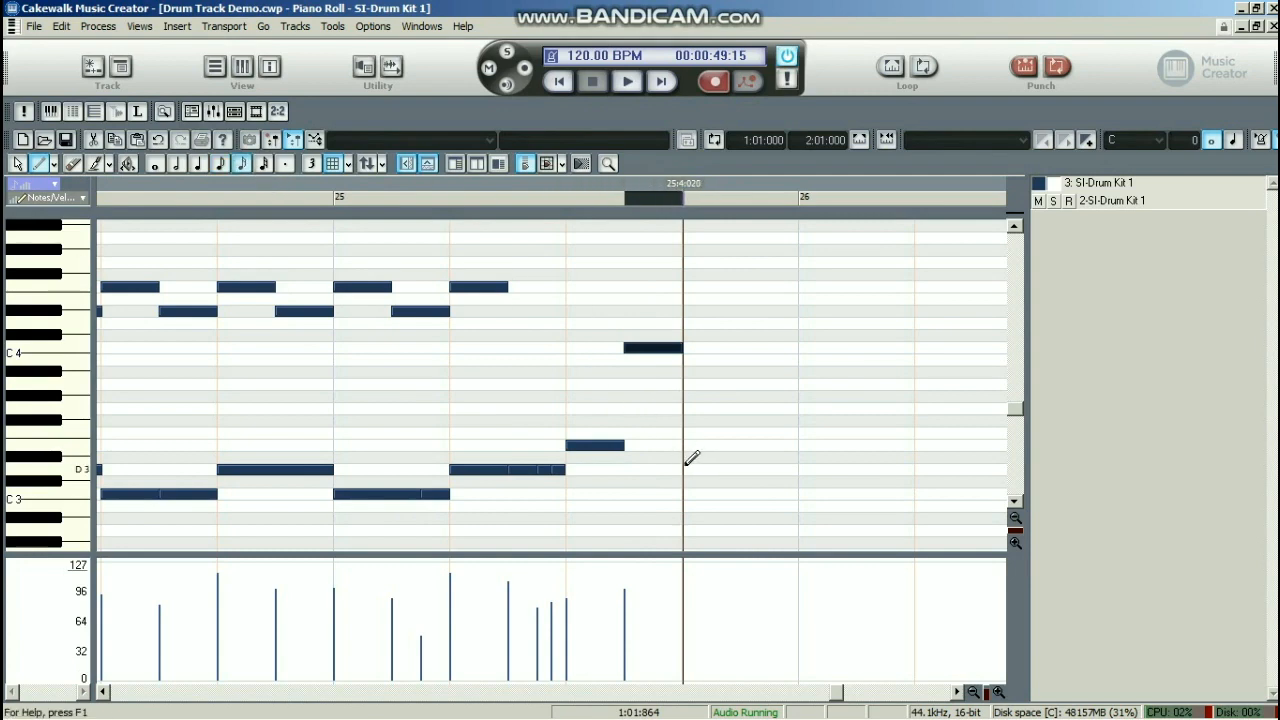
drag(714, 445, 737, 447)
click(743, 469)
click(772, 445)
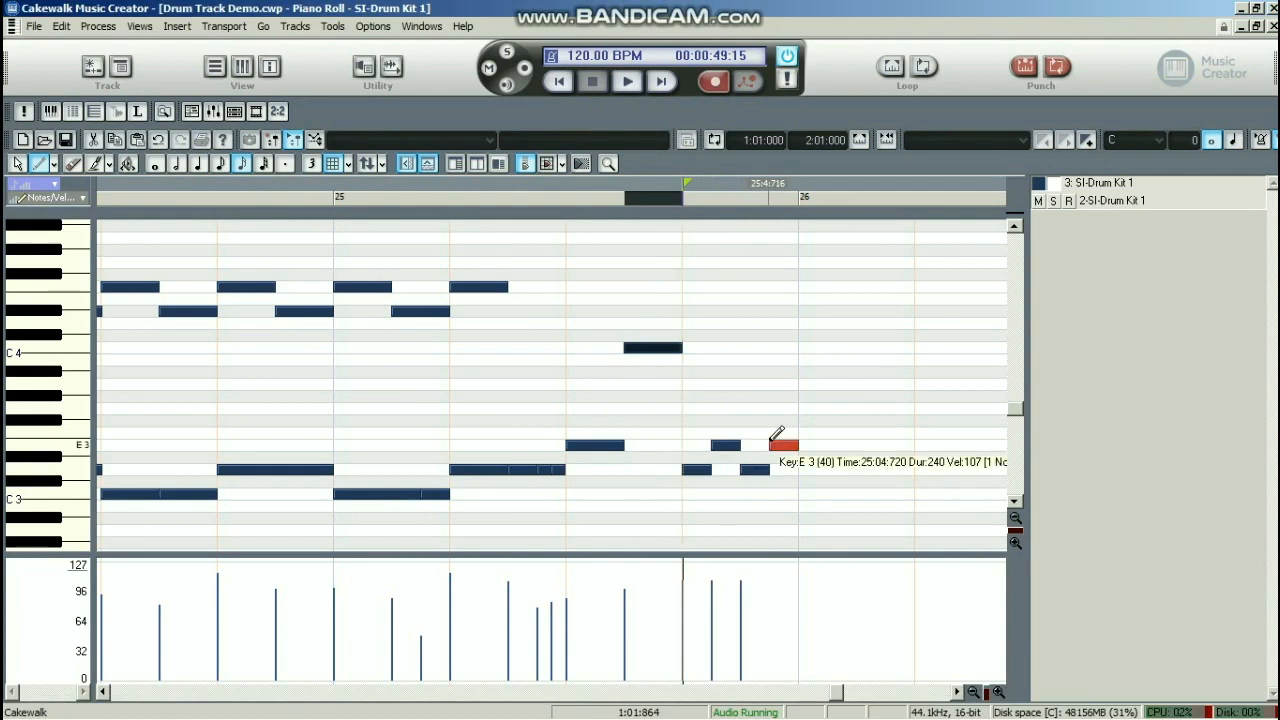
Reshape the velocities of the measure 25 fill so they dip to about 70 and then rise to about 115
click(495, 202)
click(505, 199)
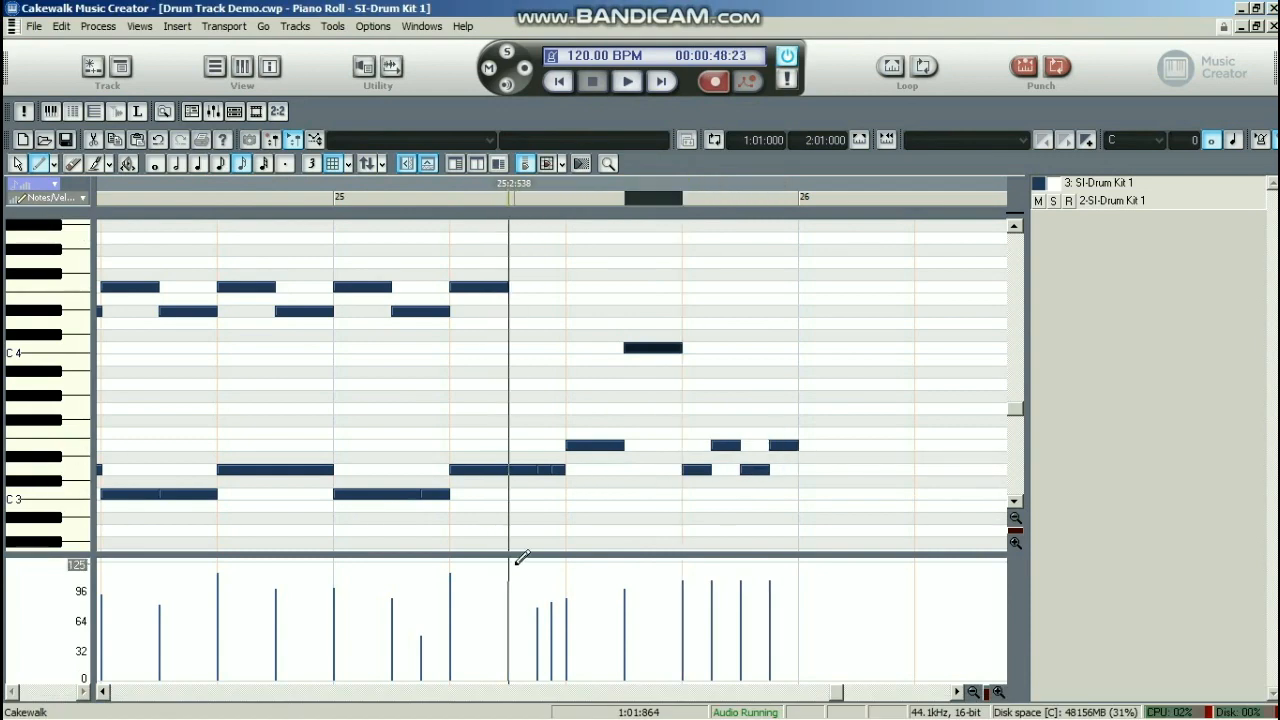
mouse_move(515, 568)
mouse_down()
mouse_move(540, 598)
mouse_move(595, 612)
mouse_move(763, 573)
mouse_up()
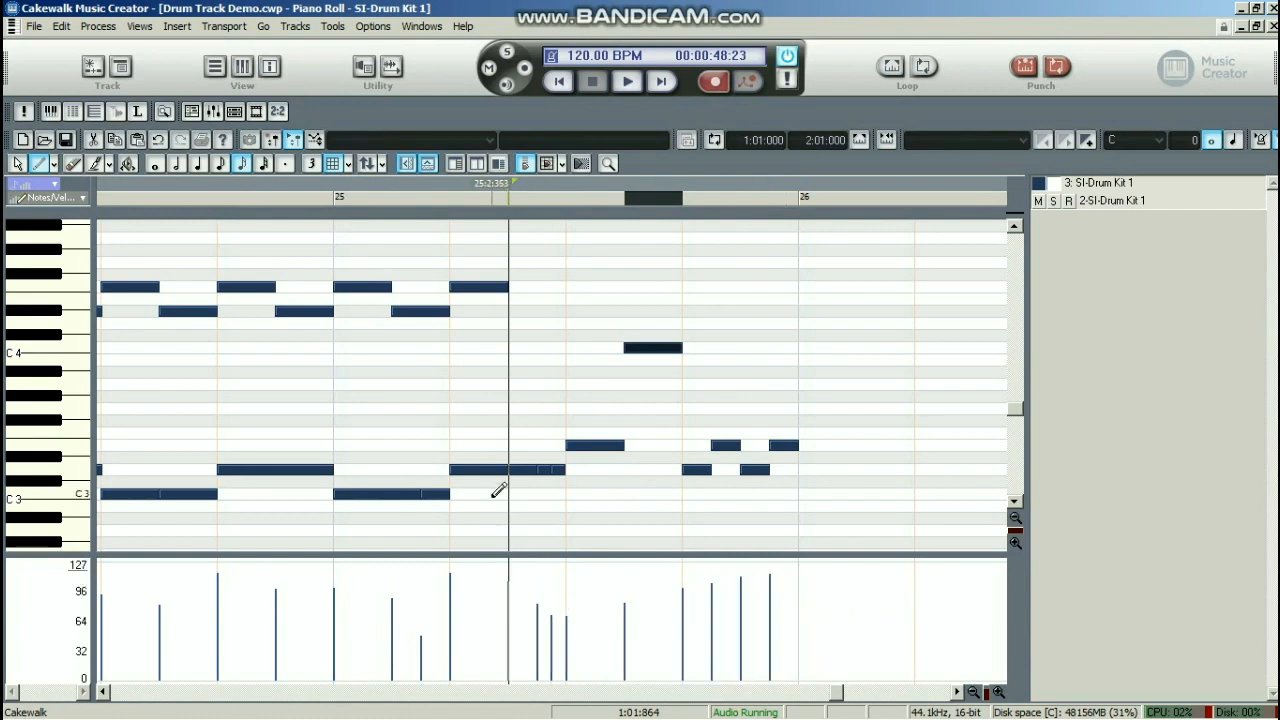
Play the groove and its fills from the start of measure 18
click(973, 692)
click(973, 692)
click(974, 694)
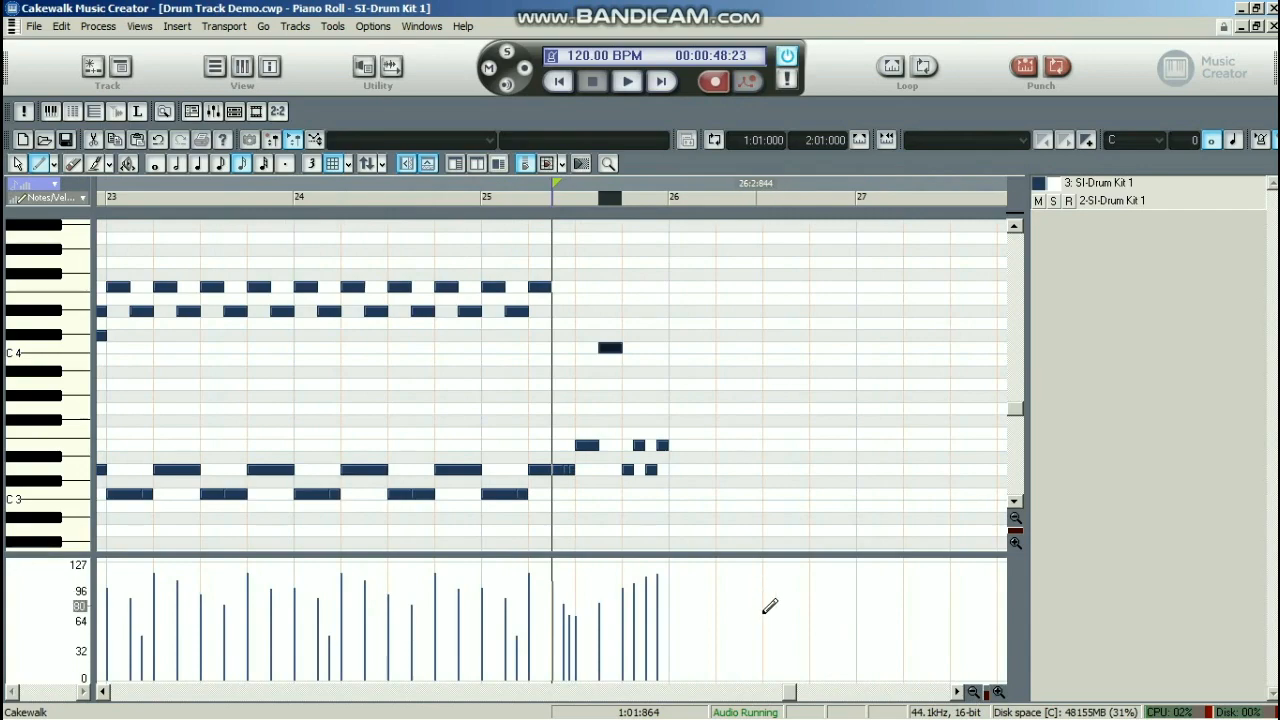
drag(793, 697, 612, 690)
click(973, 692)
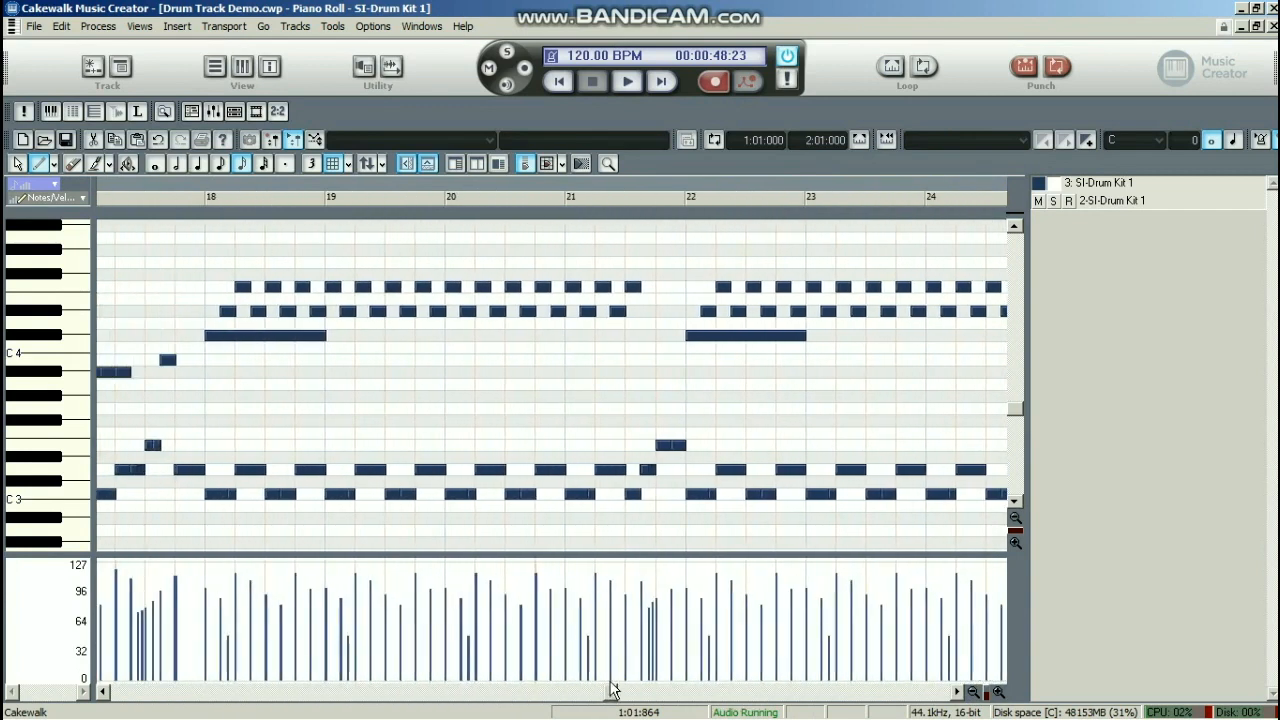
click(207, 200)
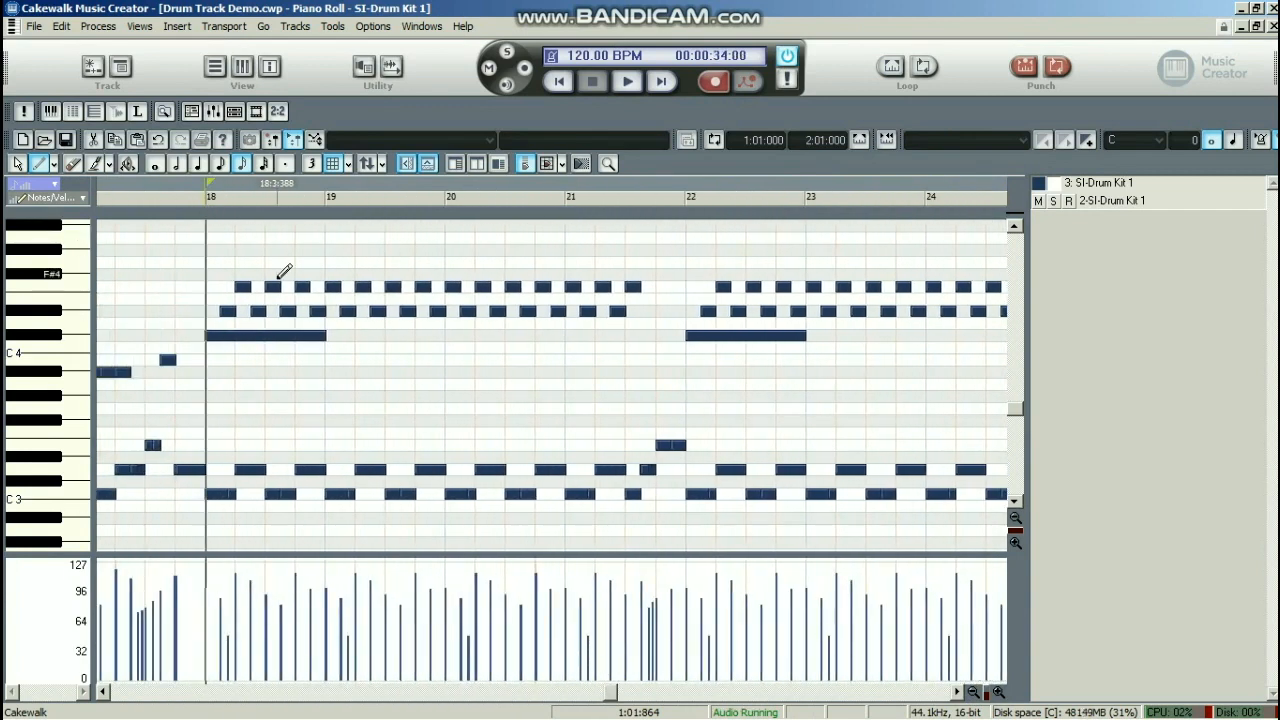
key(space)
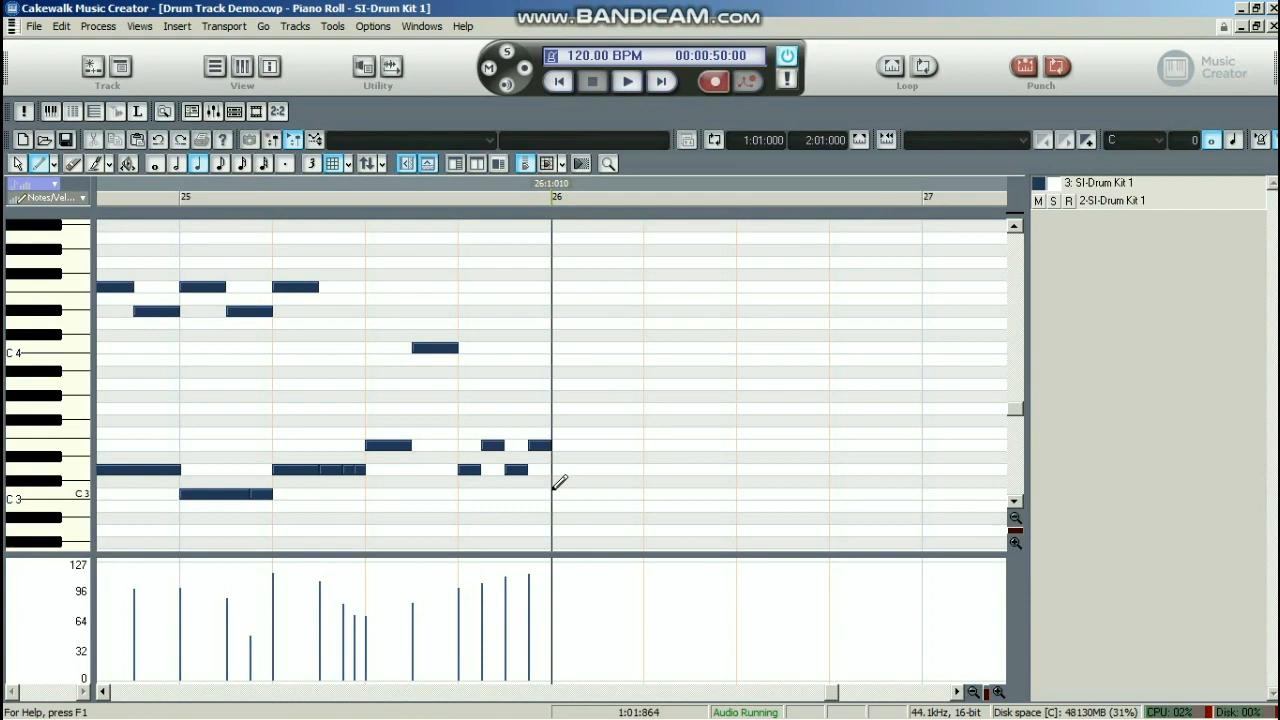
Add an ending at 26:01:000 with a quarter-note C3 and a Db4 note lasting the whole measure
click(553, 492)
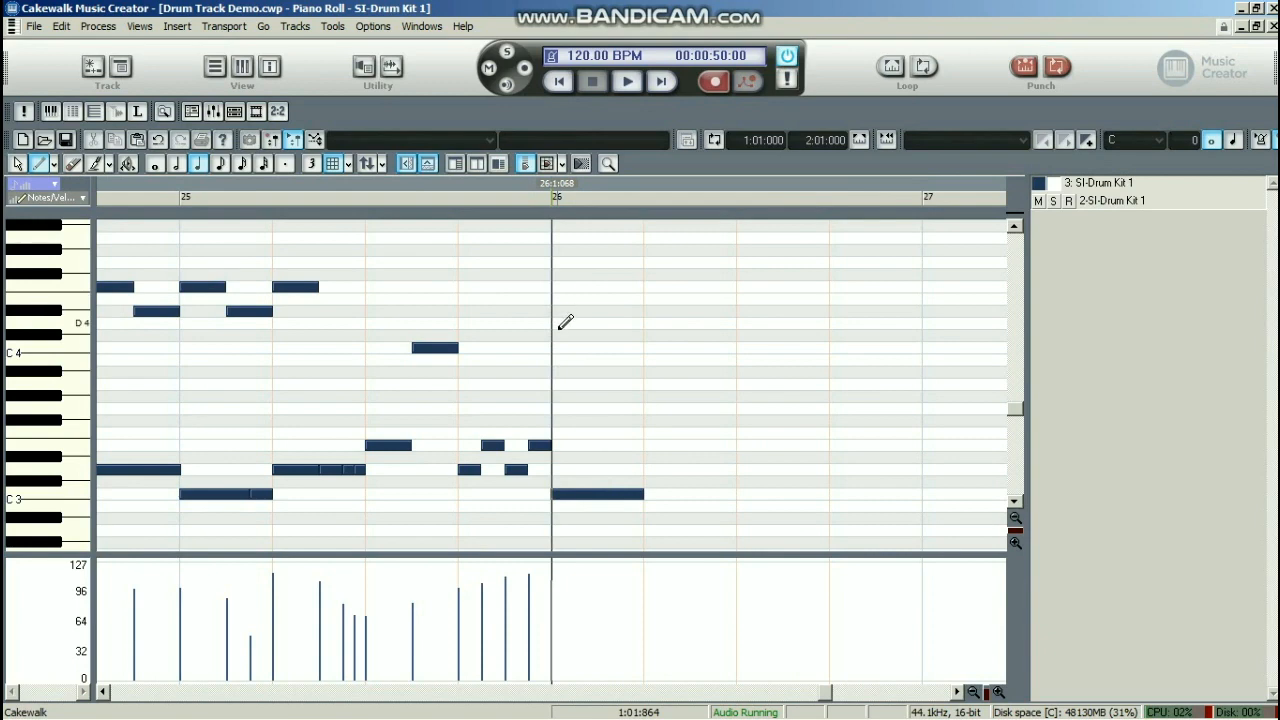
click(555, 335)
drag(626, 336, 924, 367)
Play the complete drum track from the beginning with several measures in view
key(ctrl+Home)
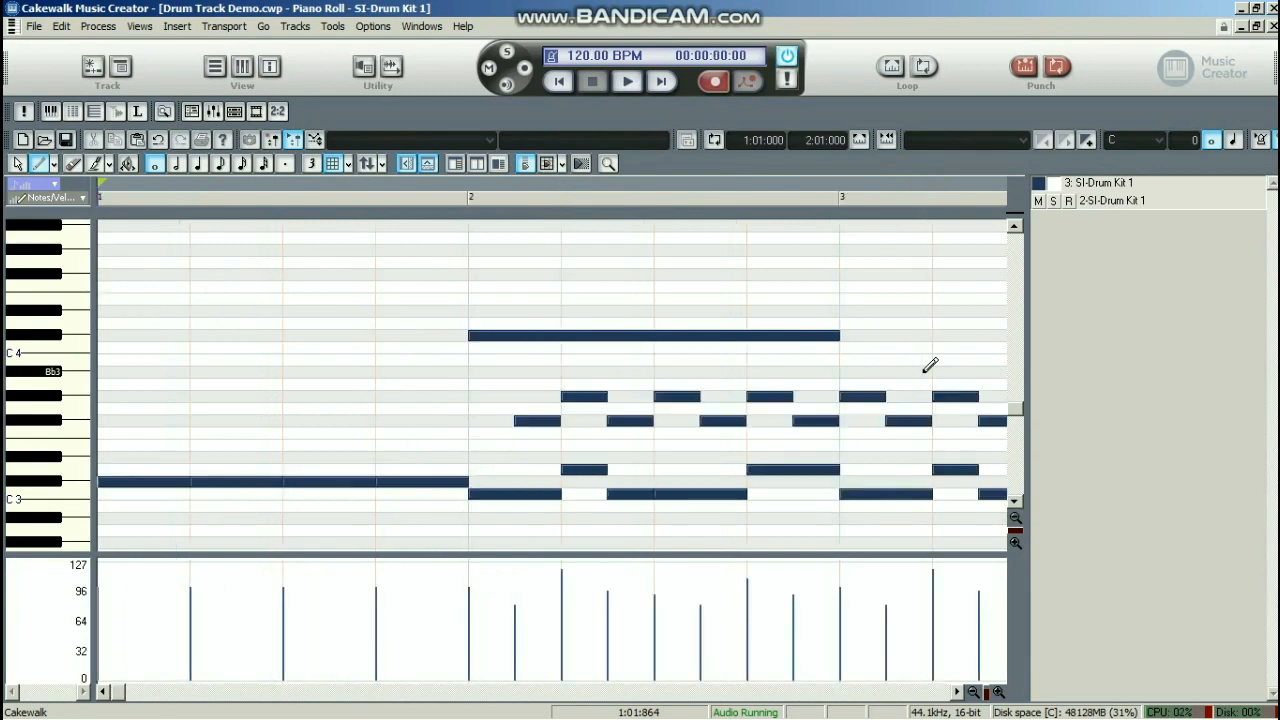
key(space)
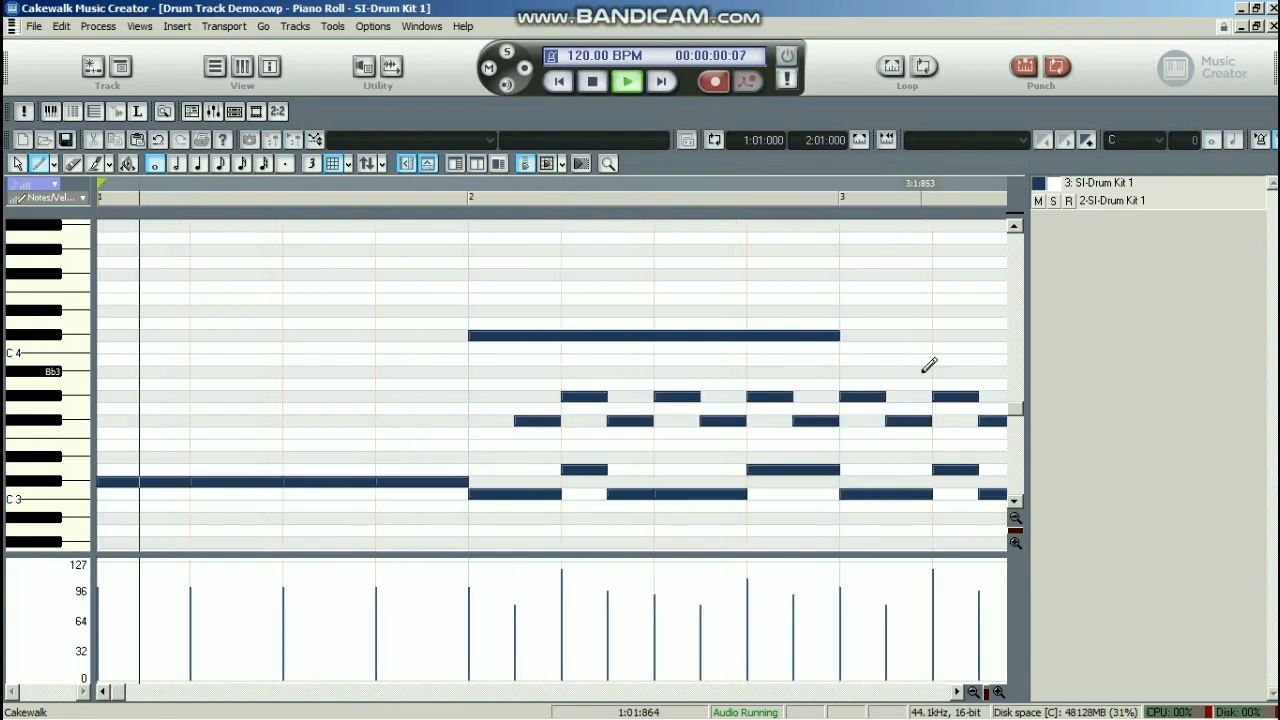
click(975, 691)
click(975, 691)
click(975, 691)
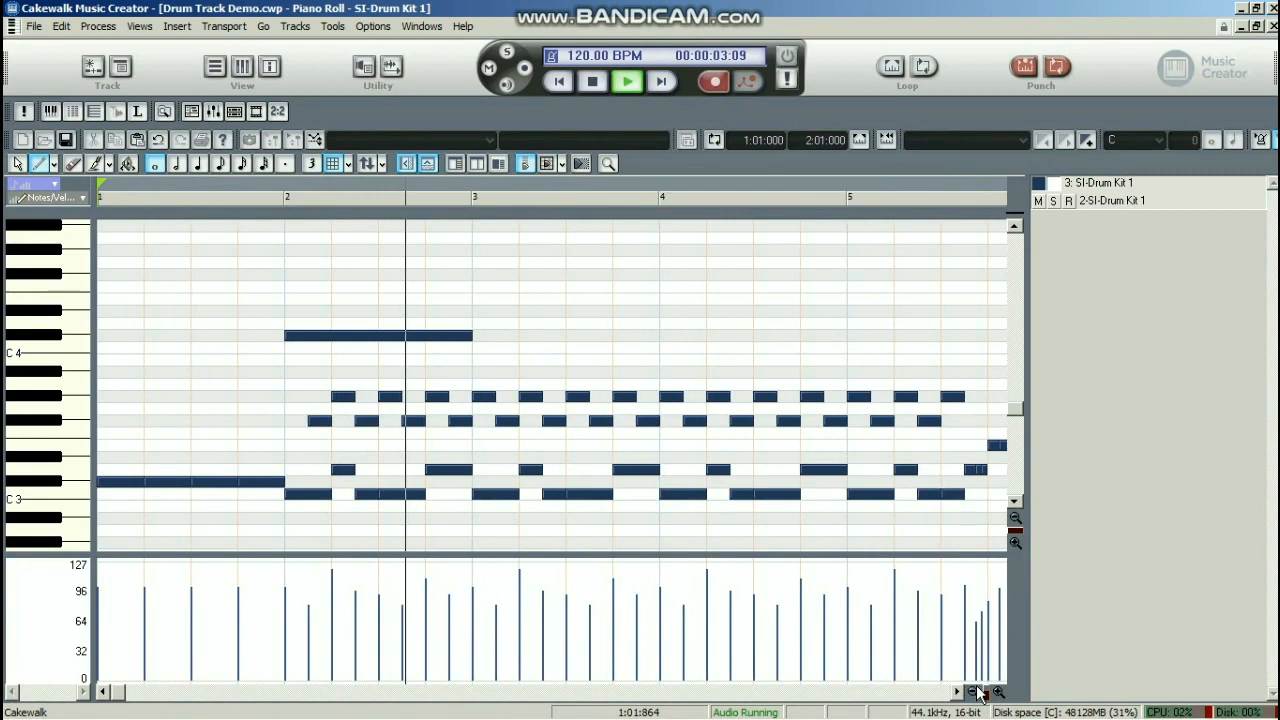